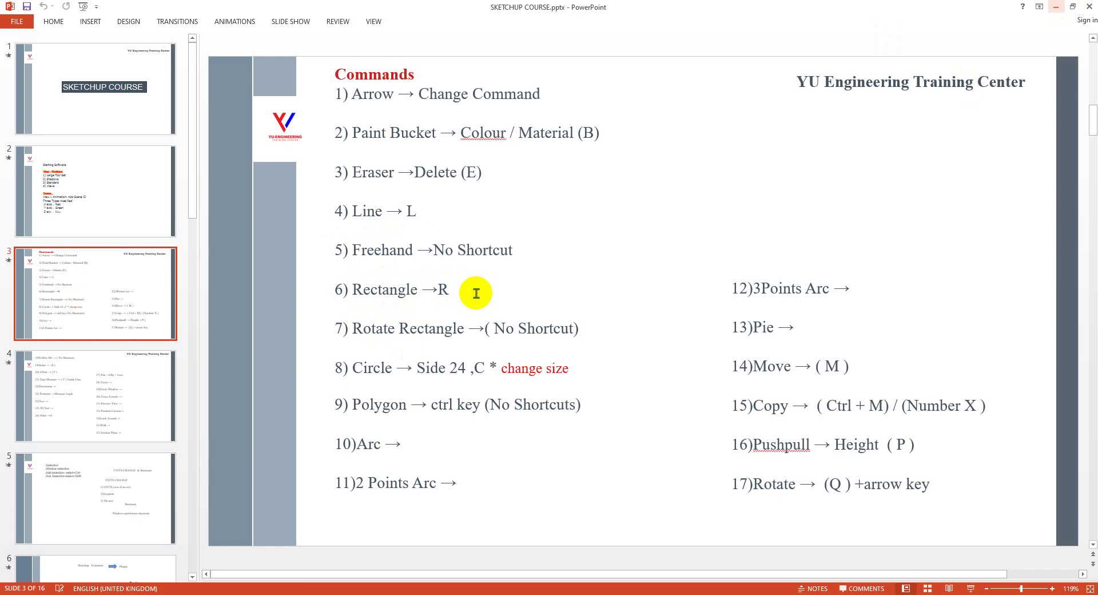
Step: Check the Rectangle (R) shortcut on the PowerPoint commands slide, then return to SketchUp
left_click(400, 541)
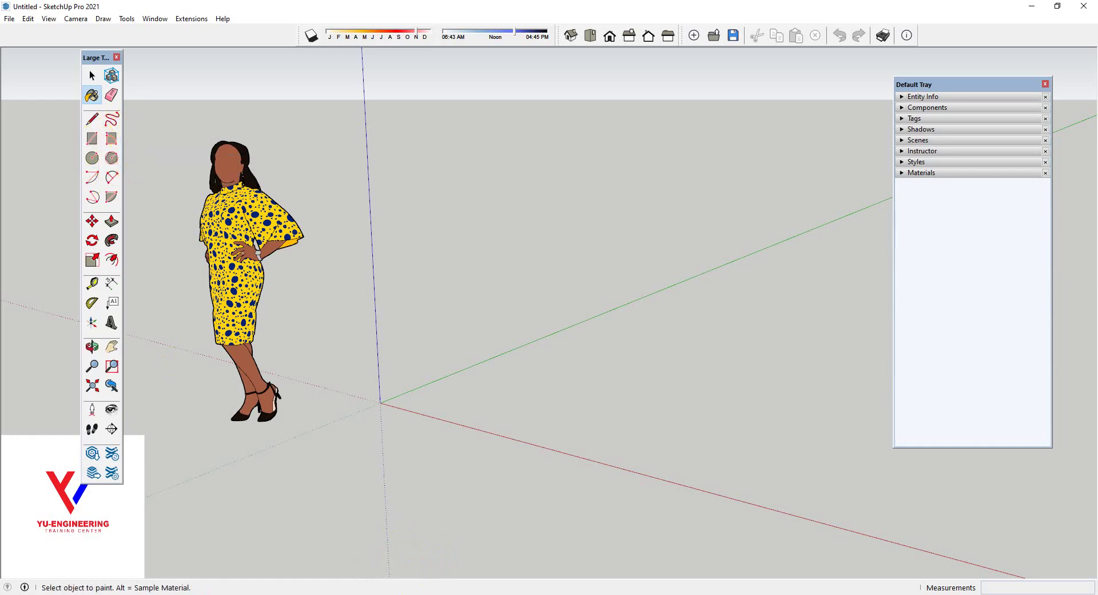
key("alt+Tab")
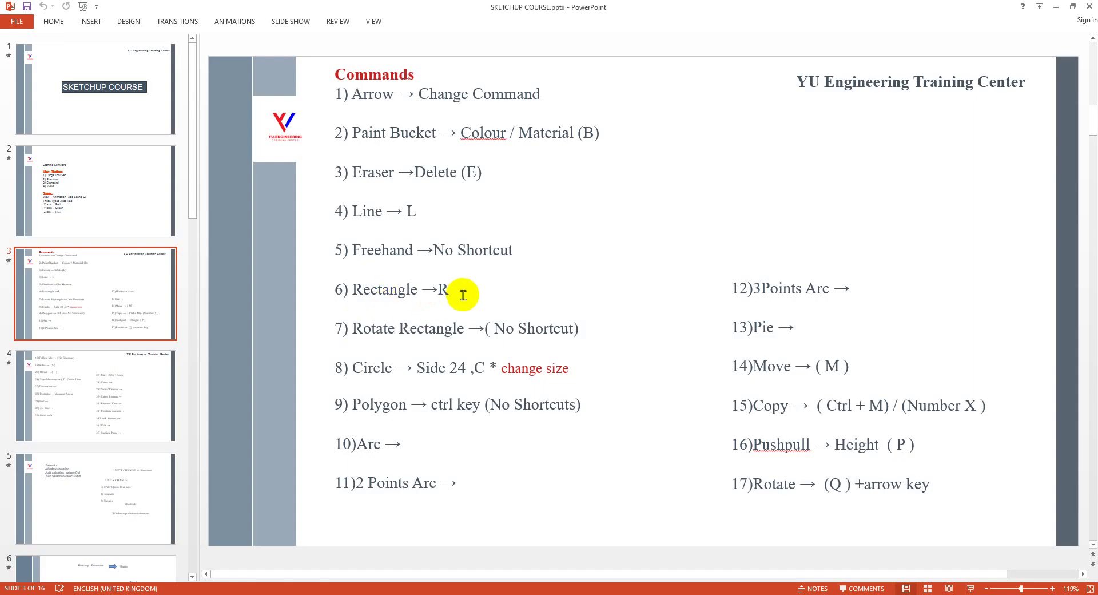
left_click(458, 291)
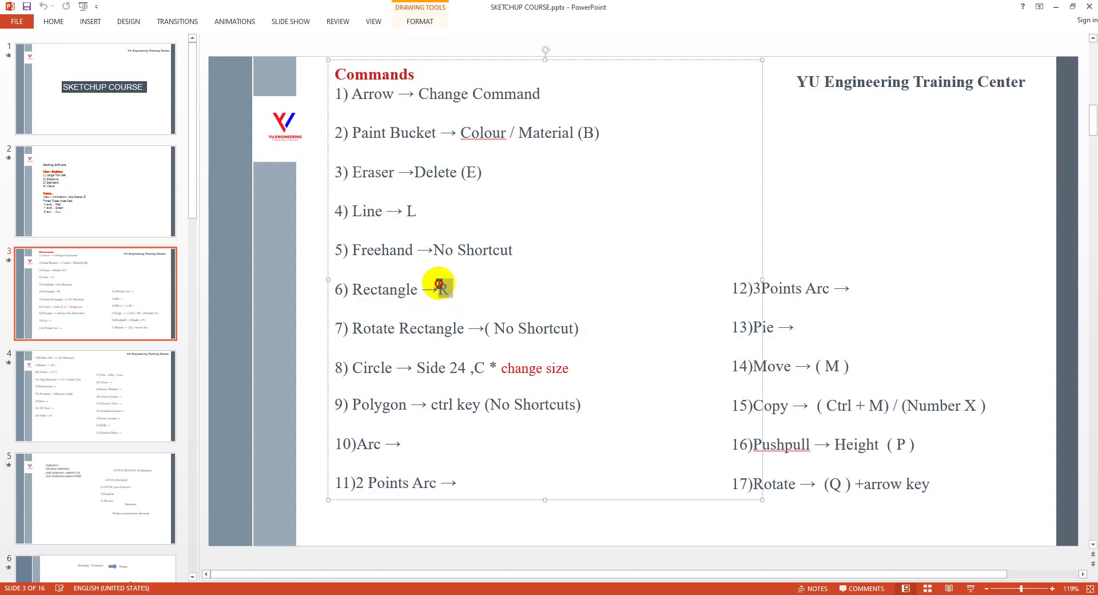
left_click(1056, 7)
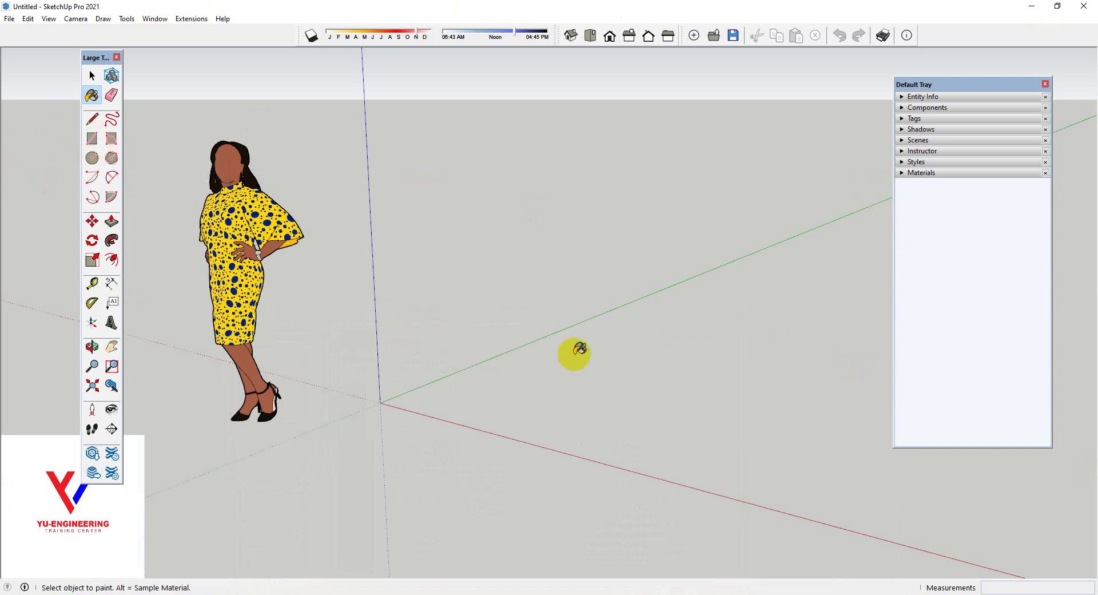
Step: Start the Rectangle tool in Ctrl centre mode and clear the R mark on the slide
key("r")
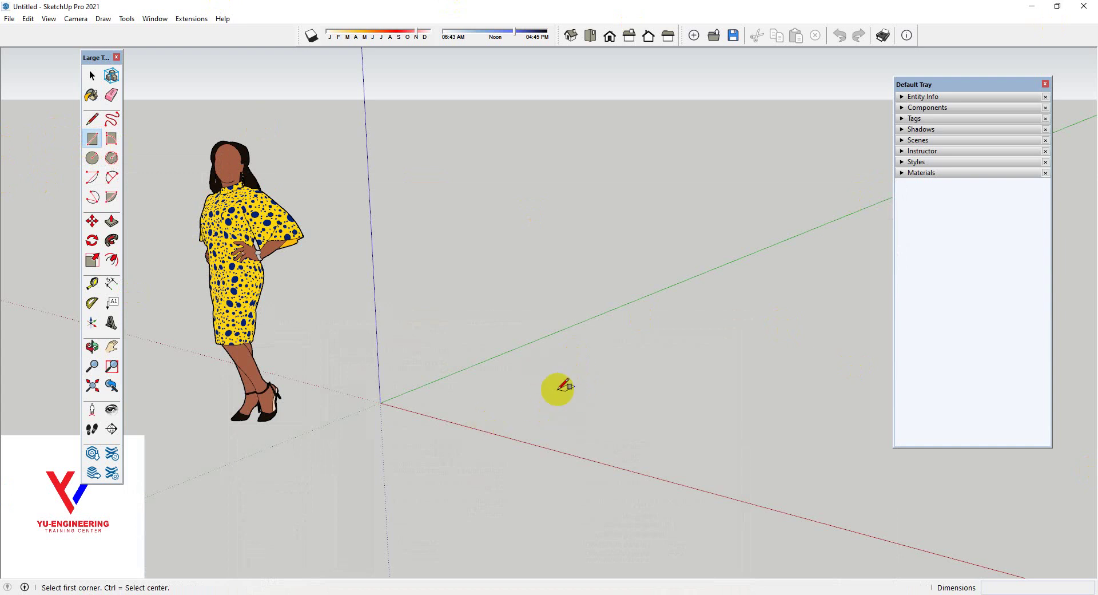
scroll(399, 412, "up", 1)
scroll(400, 411, "up", 1)
scroll(400, 410, "up", 1)
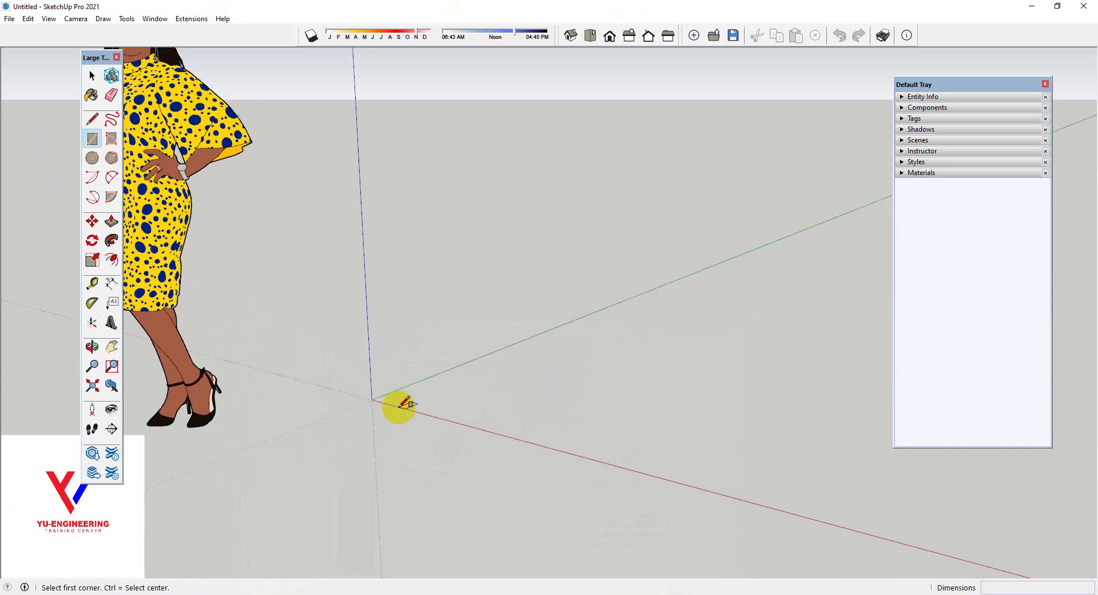
scroll(400, 407, "up", 1)
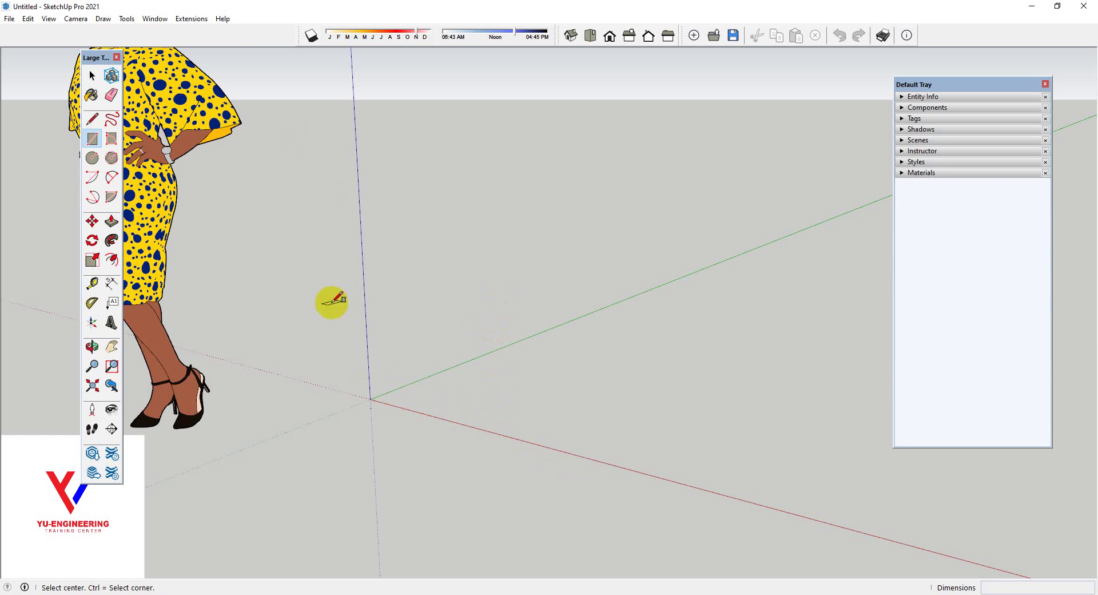
key("ctrl")
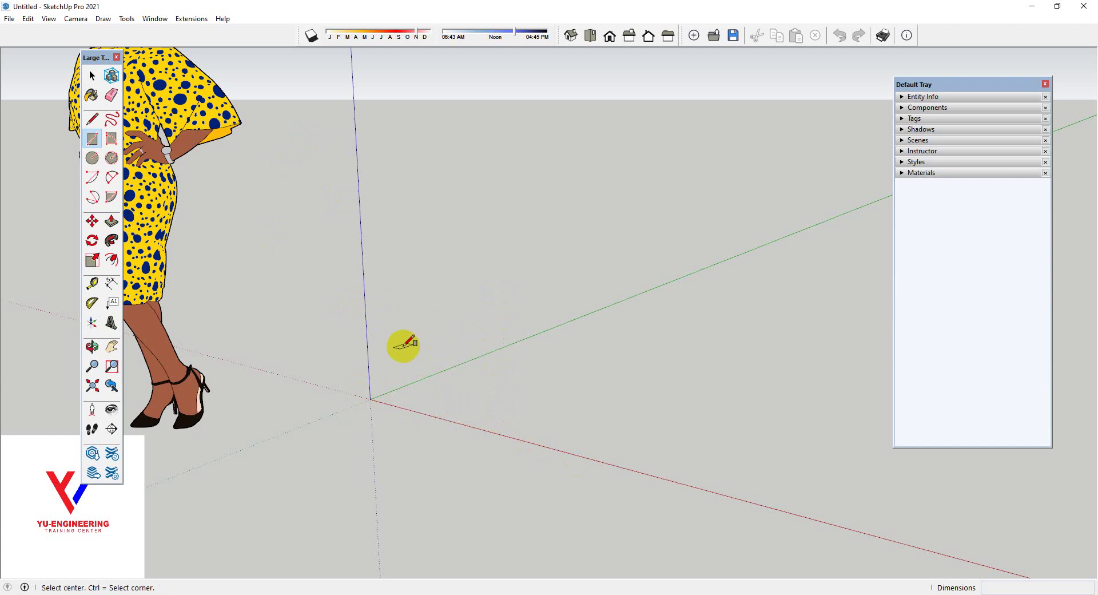
key("alt+Tab")
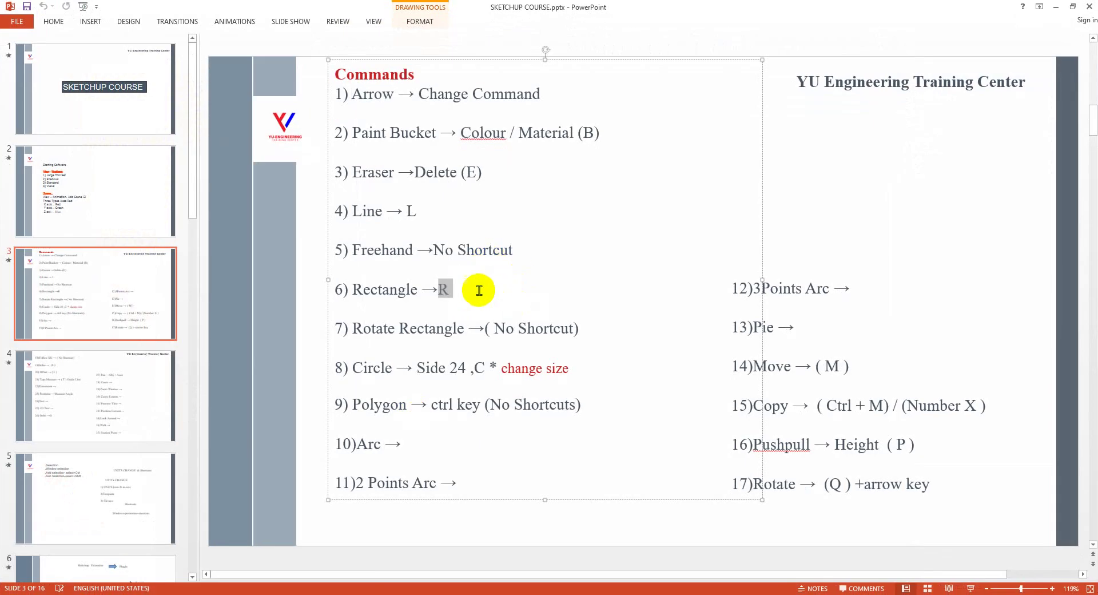
left_click(476, 290)
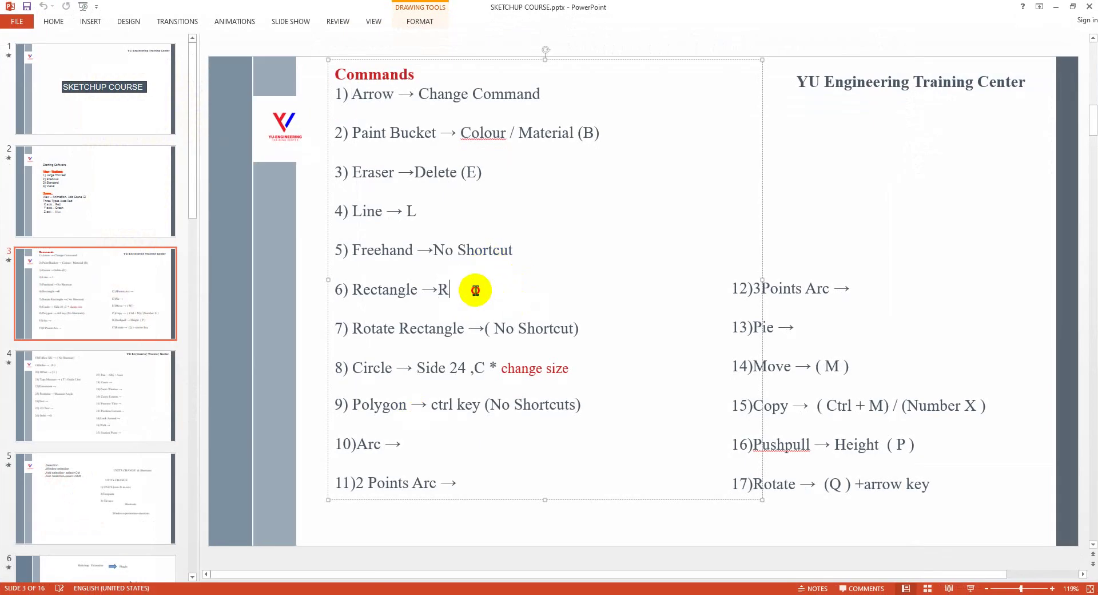
left_click(1057, 6)
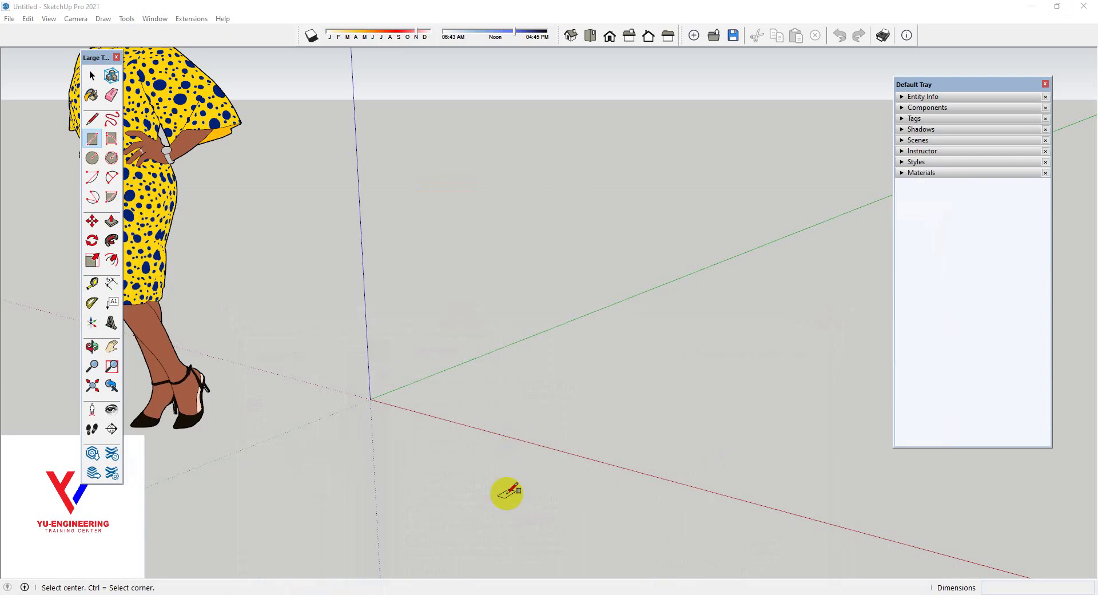
Step: Try two rectangle first corners, cancel both, and bring up the File menu
left_click(611, 437)
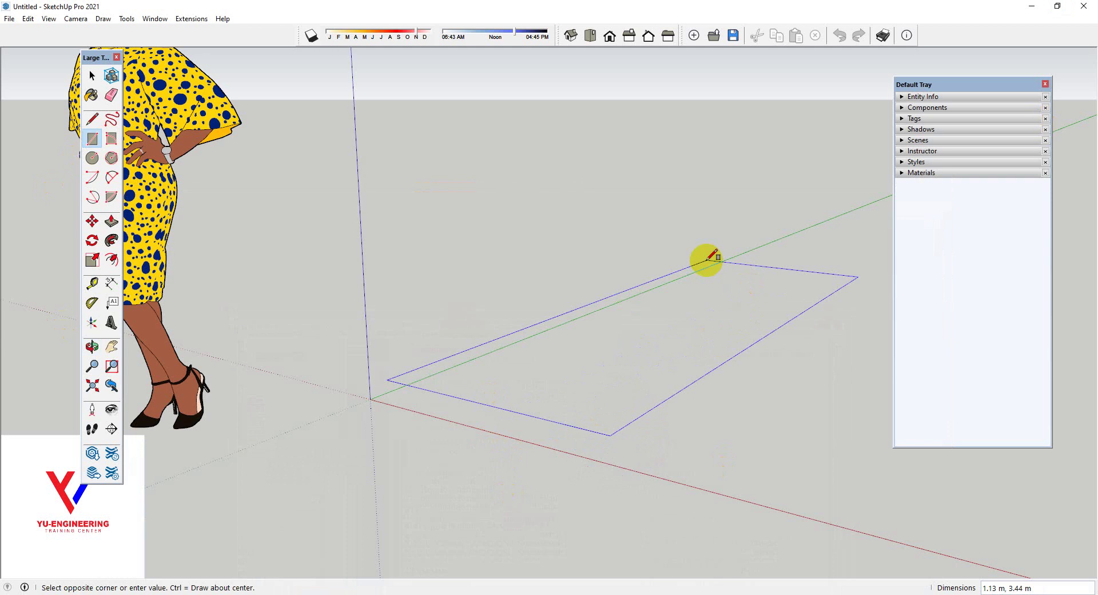
scroll(712, 255, "up", 1)
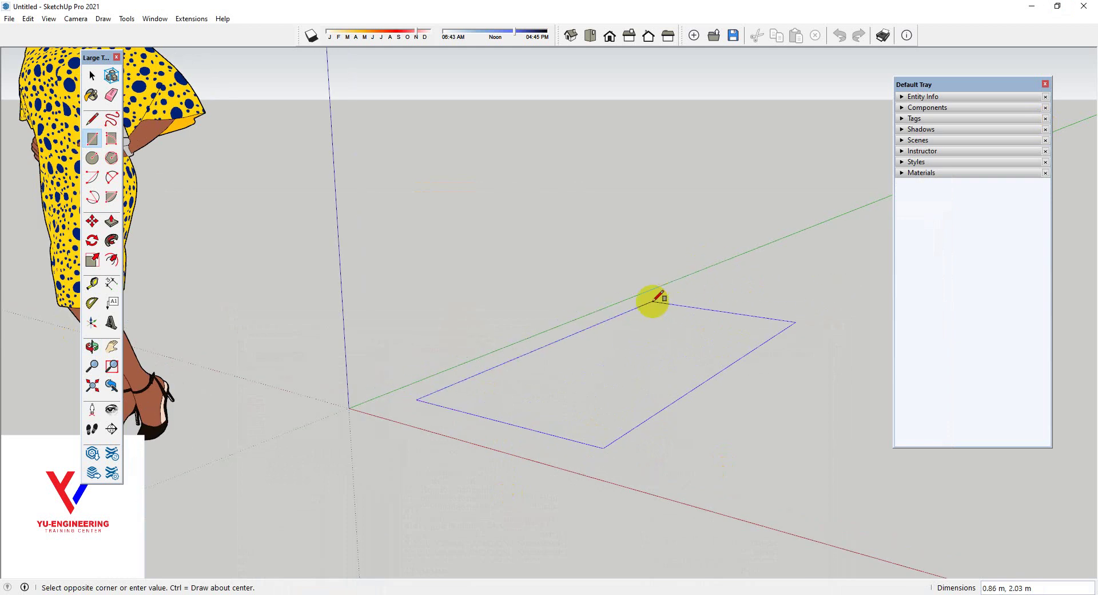
left_click(92, 138)
left_click(482, 424)
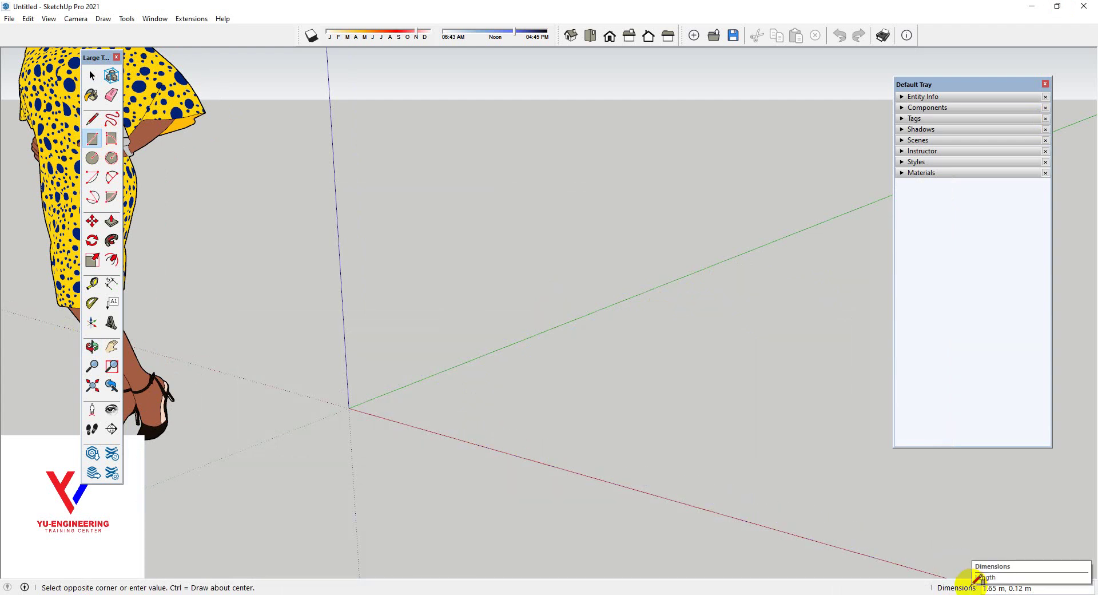
key("space")
left_click(10, 18)
Step: Start a new model from the Simple template without saving the old one
left_click(23, 45)
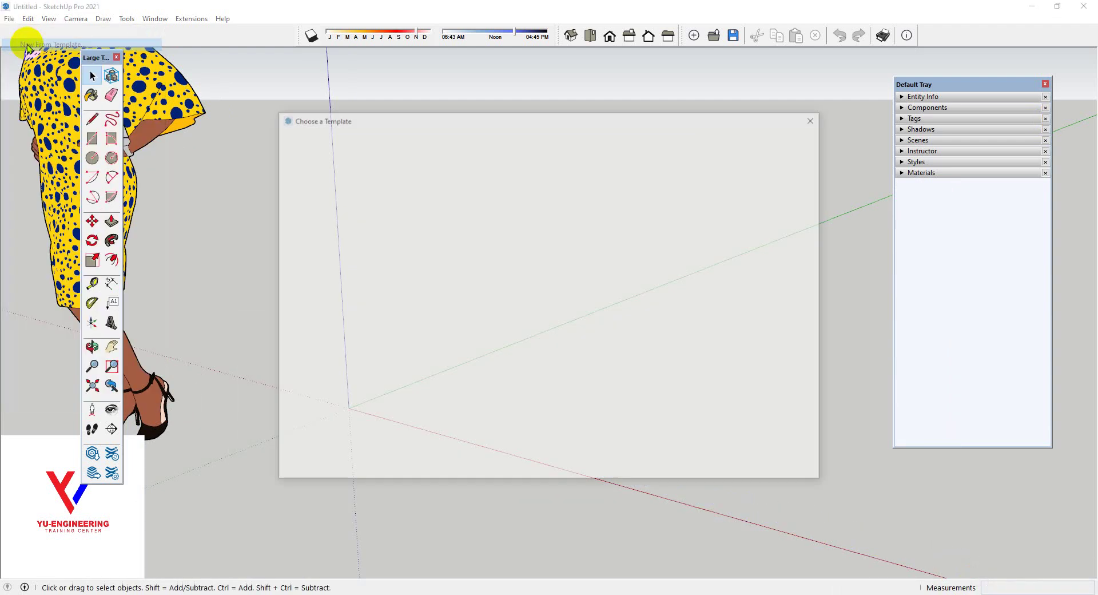
left_click(317, 224)
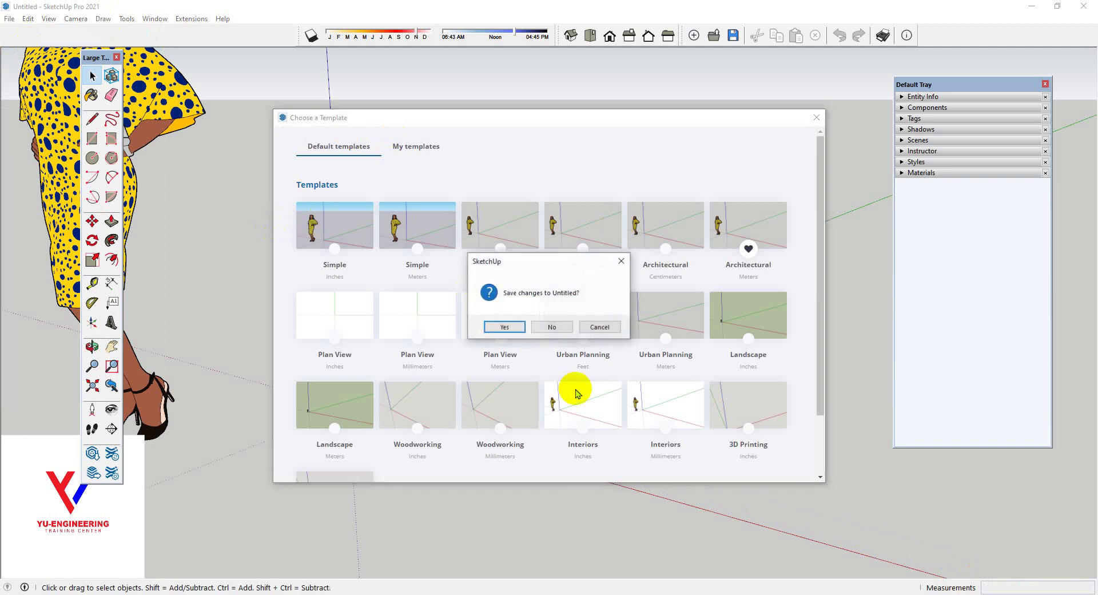
left_click(554, 330)
scroll(503, 414, "up", 1)
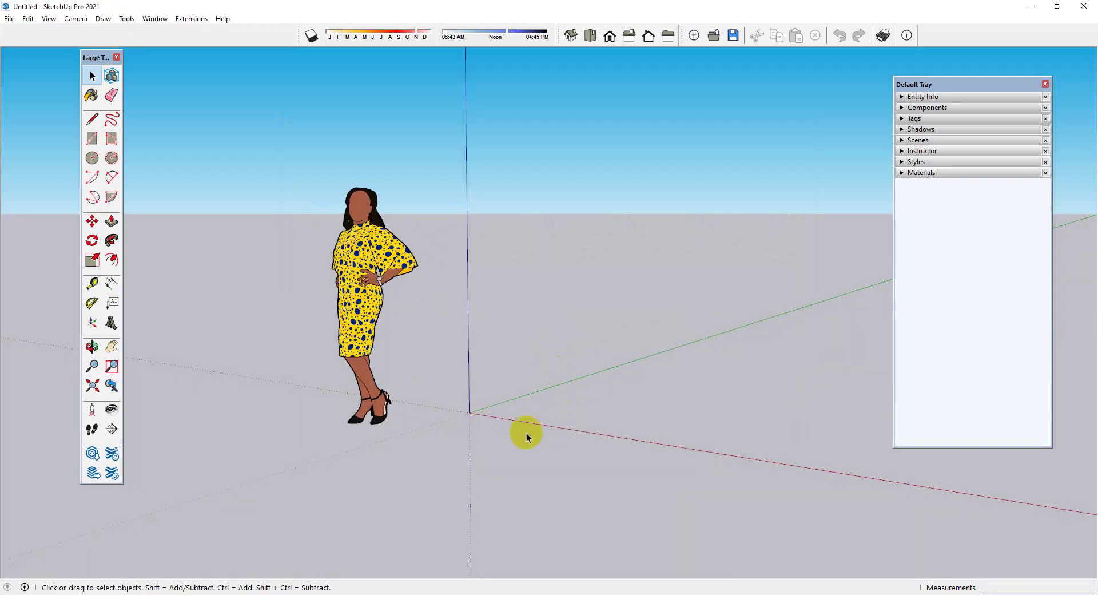
Step: Draw a 5' by 5' square from the origin
key("r")
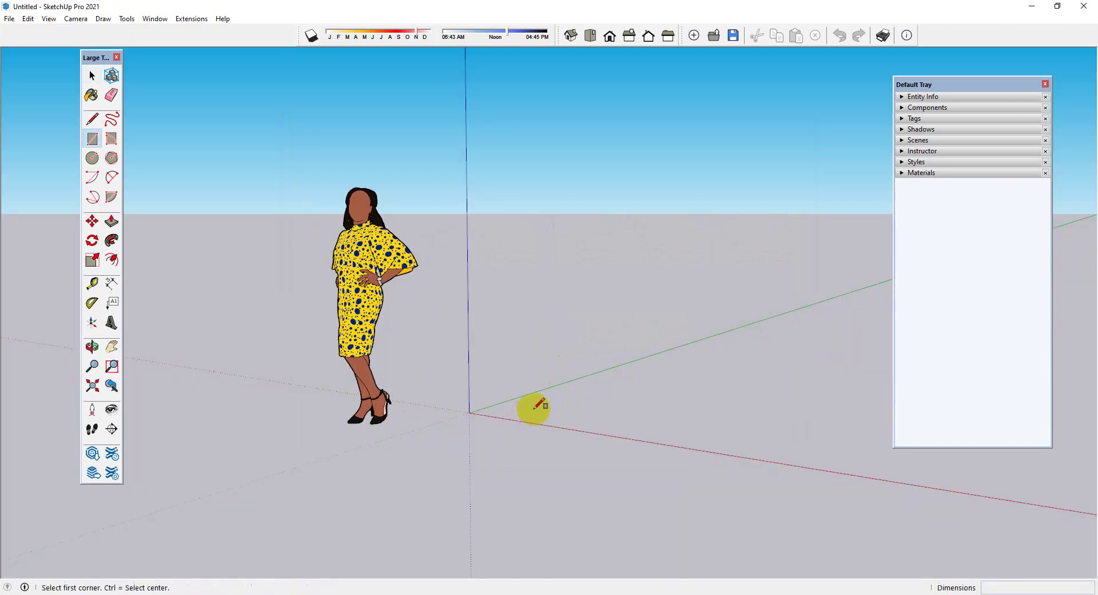
left_click(527, 412)
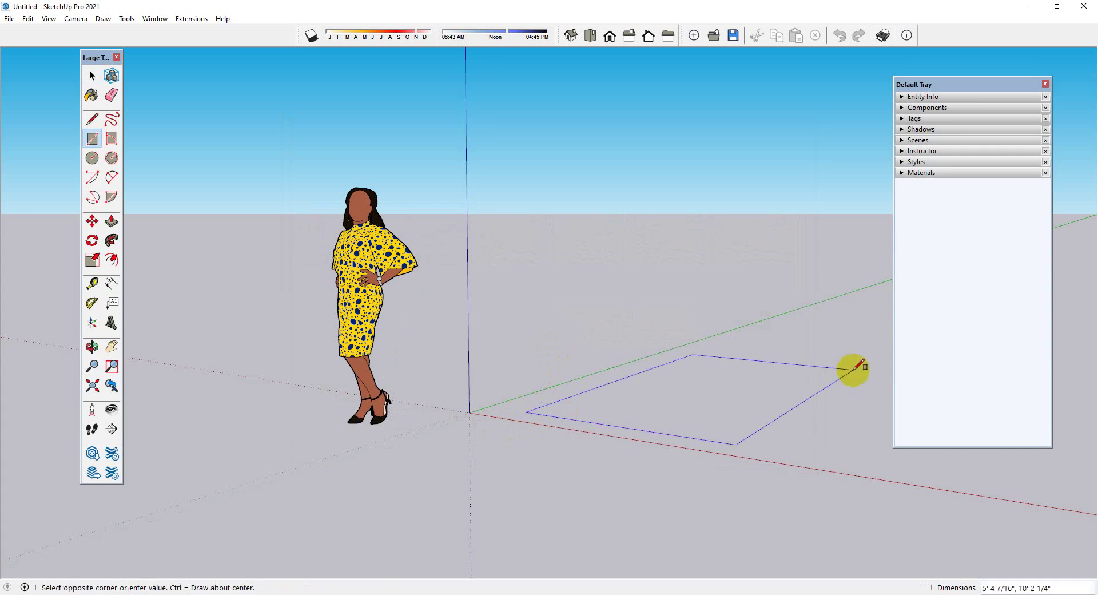
scroll(853, 368, "up", 1)
scroll(853, 368, "up", 1)
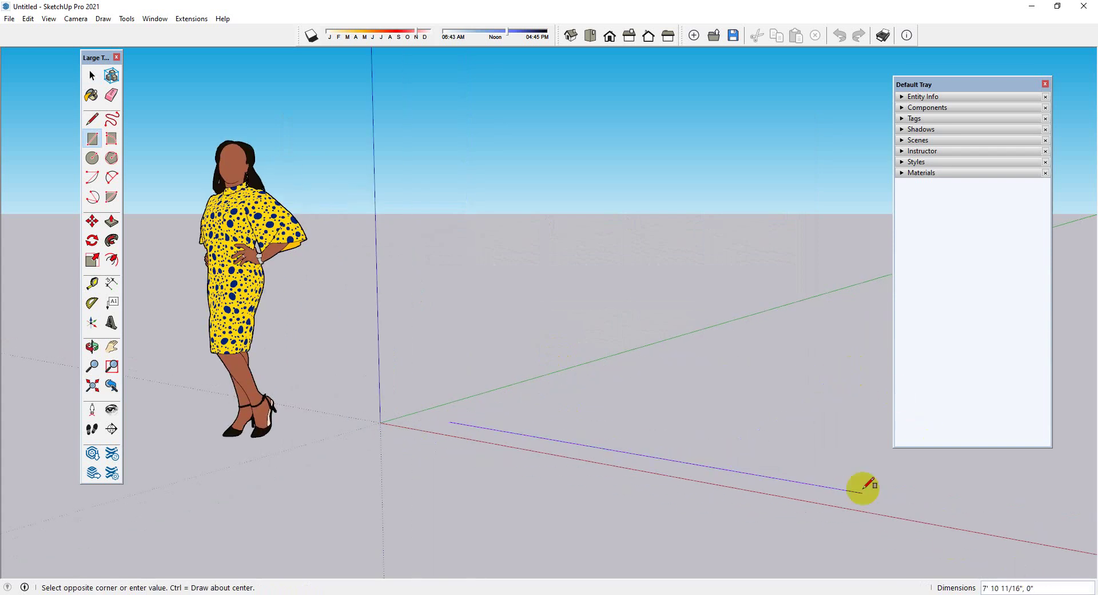
type("5',5'")
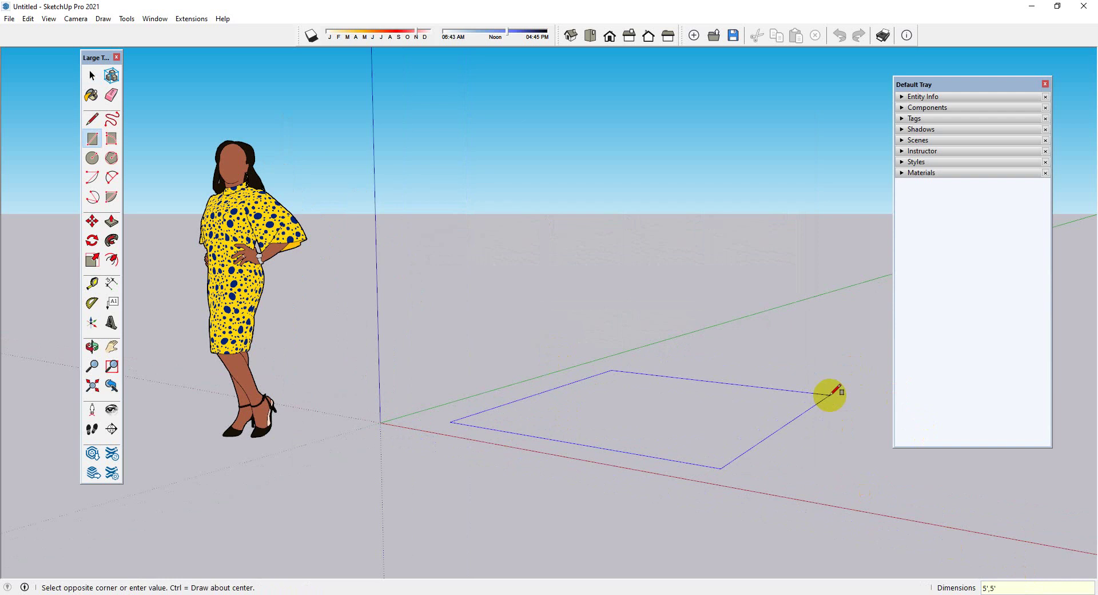
key("Return")
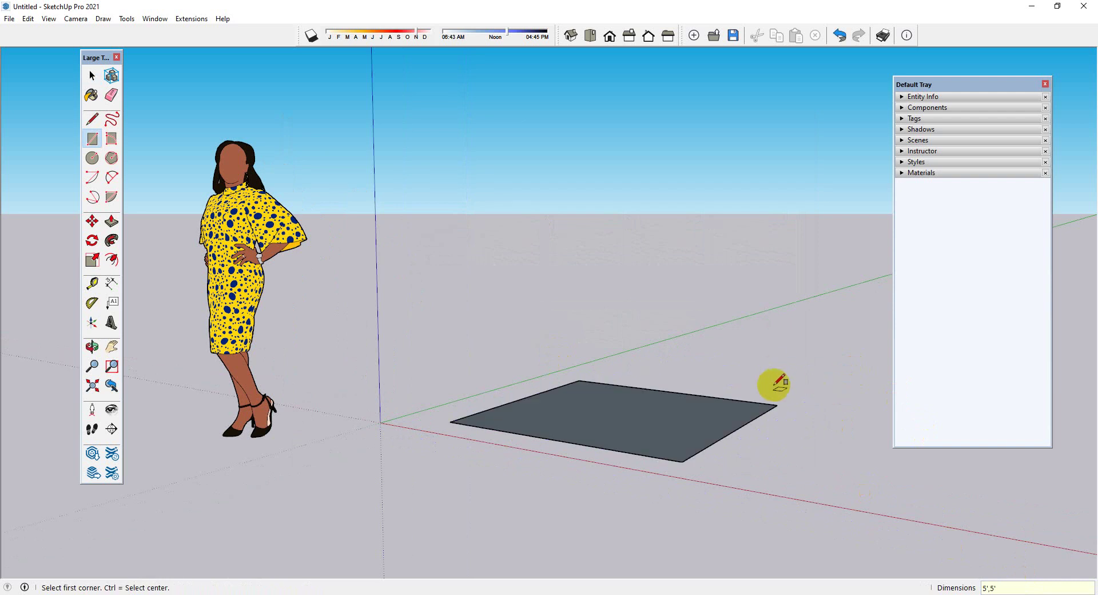
Step: Reverse the square's face so its front is up, select two edges, then switch to PowerPoint
middle_click_drag(775, 382, 766, 424)
left_click_drag(767, 425, 667, 424)
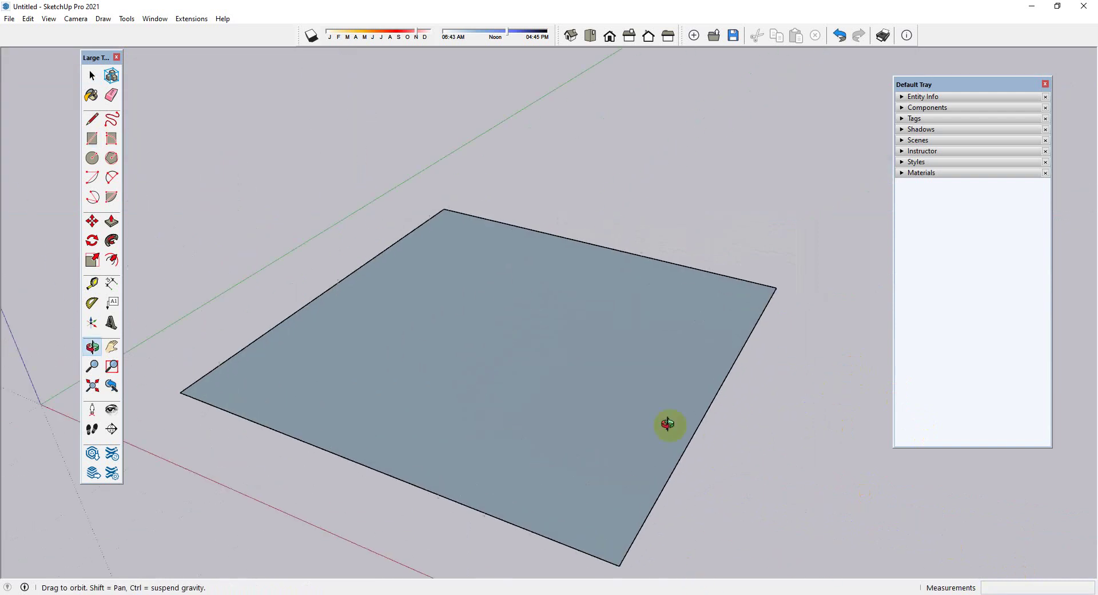
key("space")
right_click(572, 400)
left_click(614, 234)
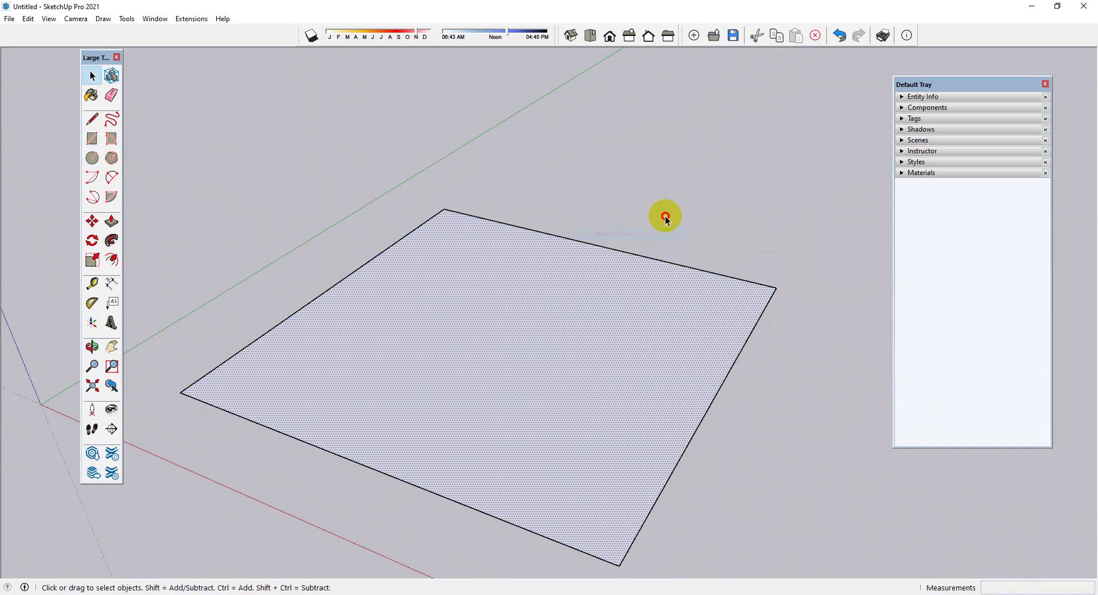
left_click(662, 216)
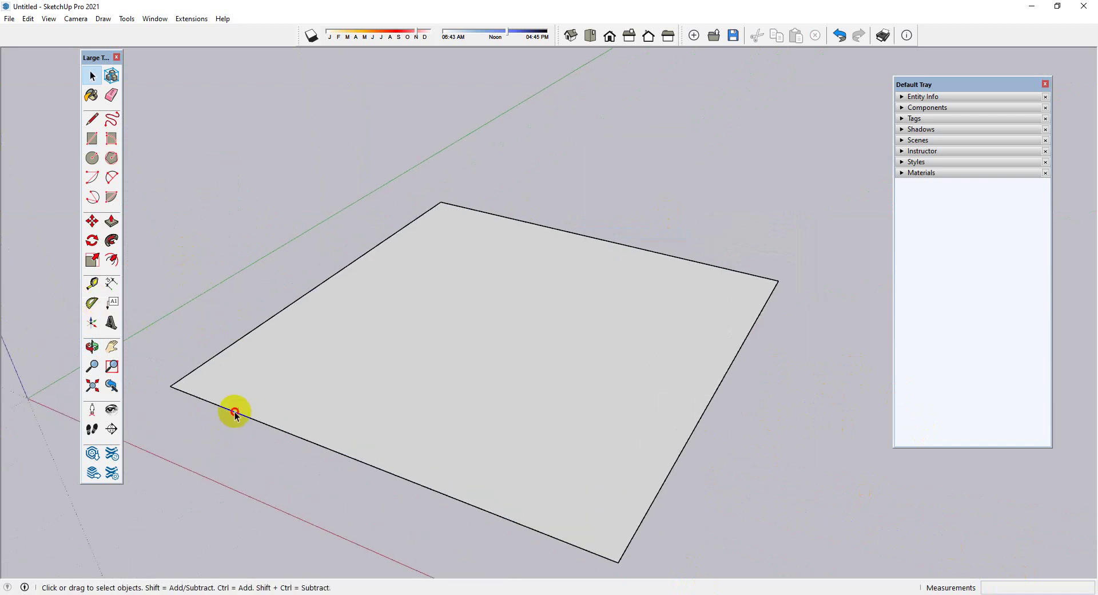
left_click(234, 412)
left_click(554, 231)
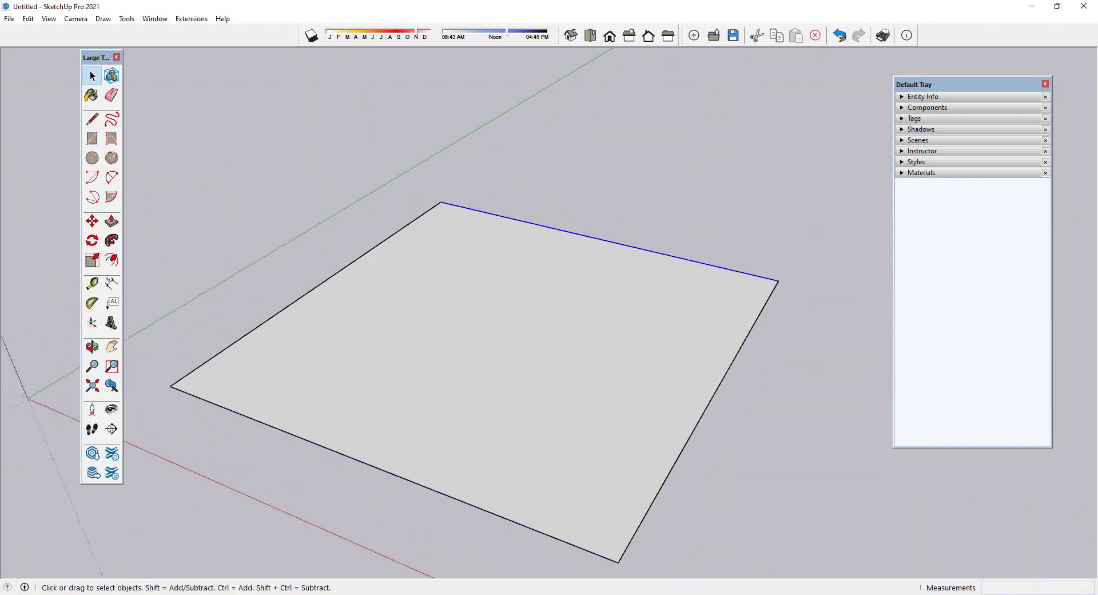
left_click(426, 589)
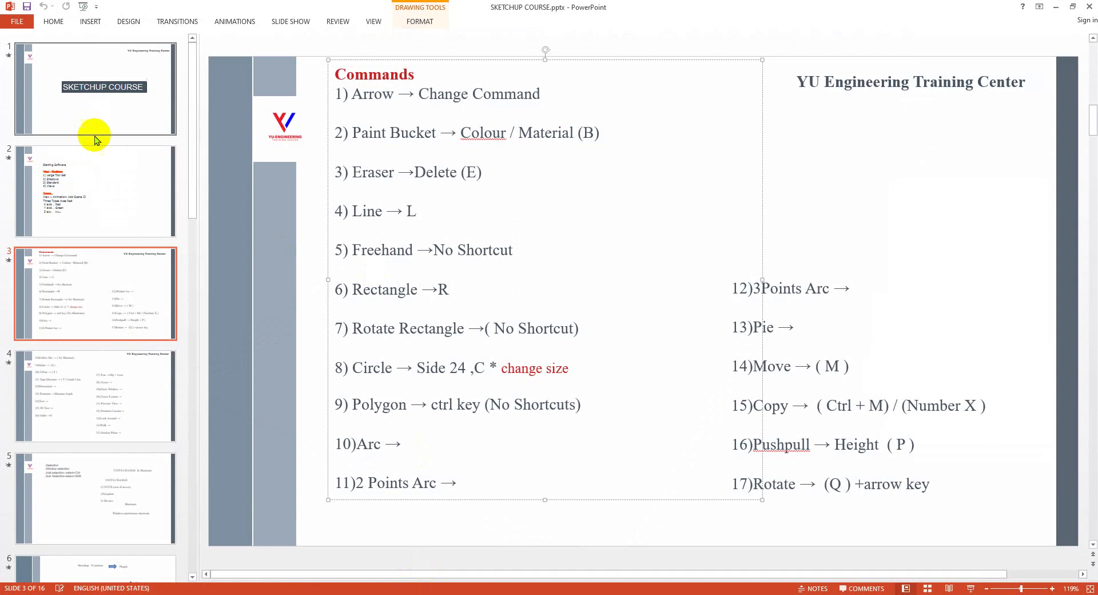
Step: Show the Starting Software slide, highlight 'X axis .. Red', and return to SketchUp
left_click(92, 190)
left_click(363, 369)
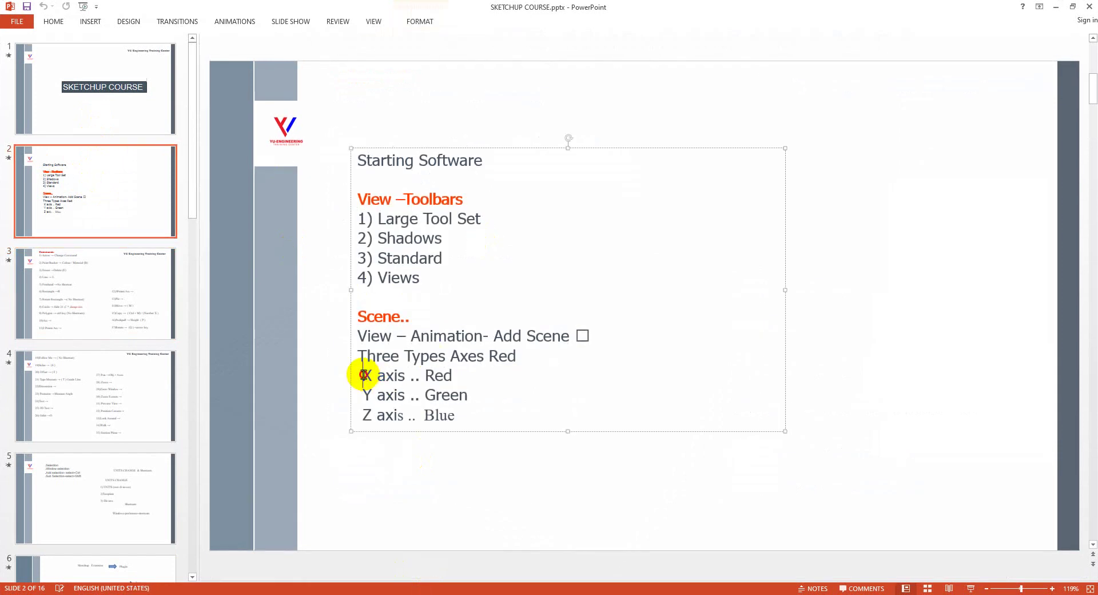
left_click_drag(363, 371, 459, 376)
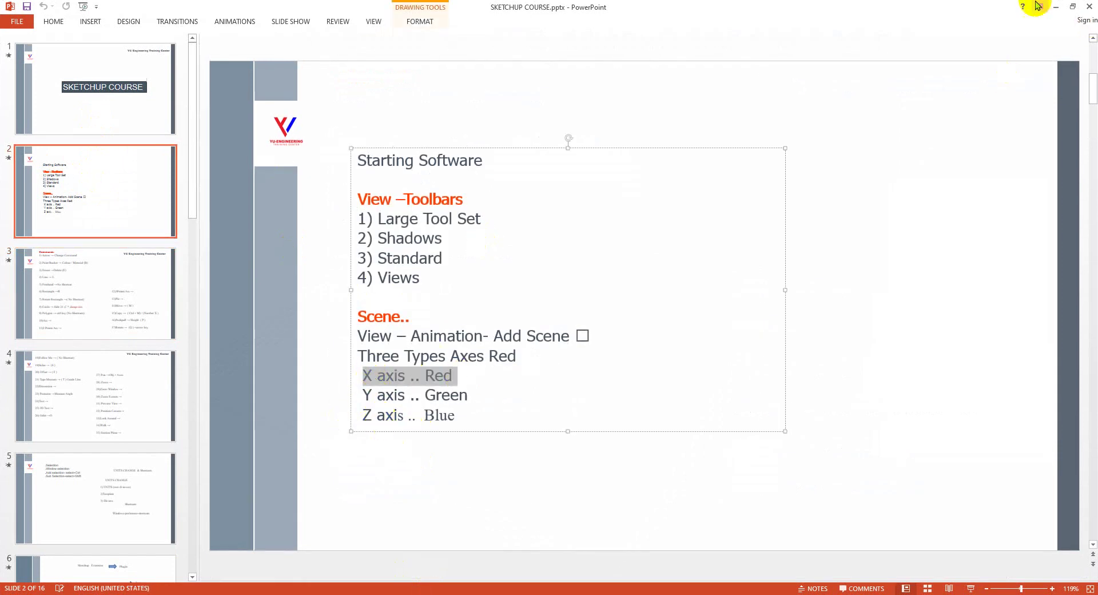
left_click(1062, 11)
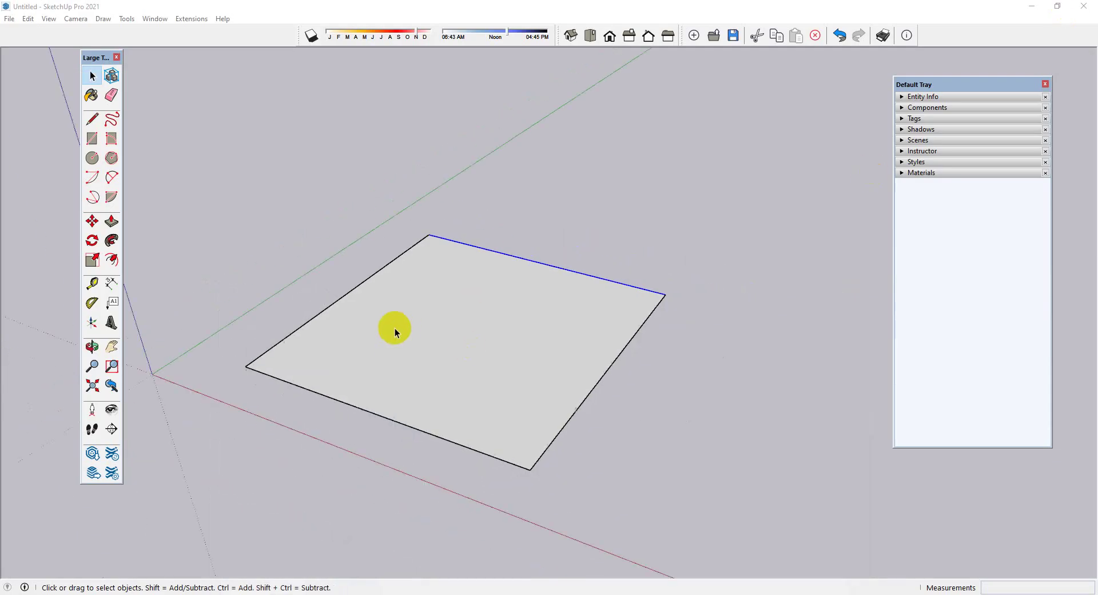
Step: Select the existing 5' square and pick the Rectangle tool from the Large Tool Set
left_click_drag(811, 520, 161, 155)
scroll(513, 480, "down", 2)
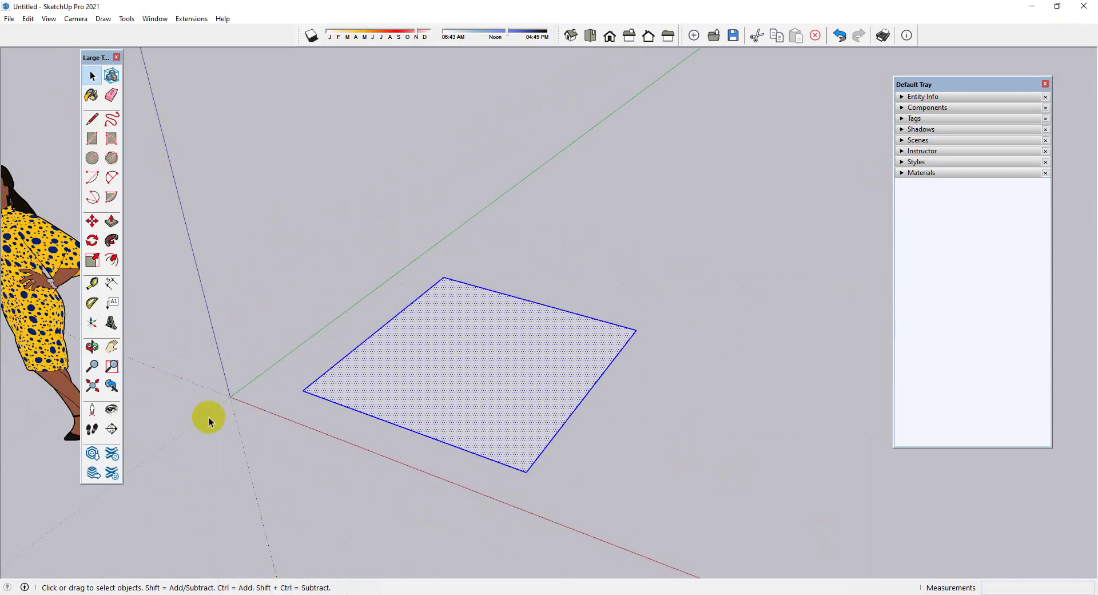
scroll(206, 395, "up", 1)
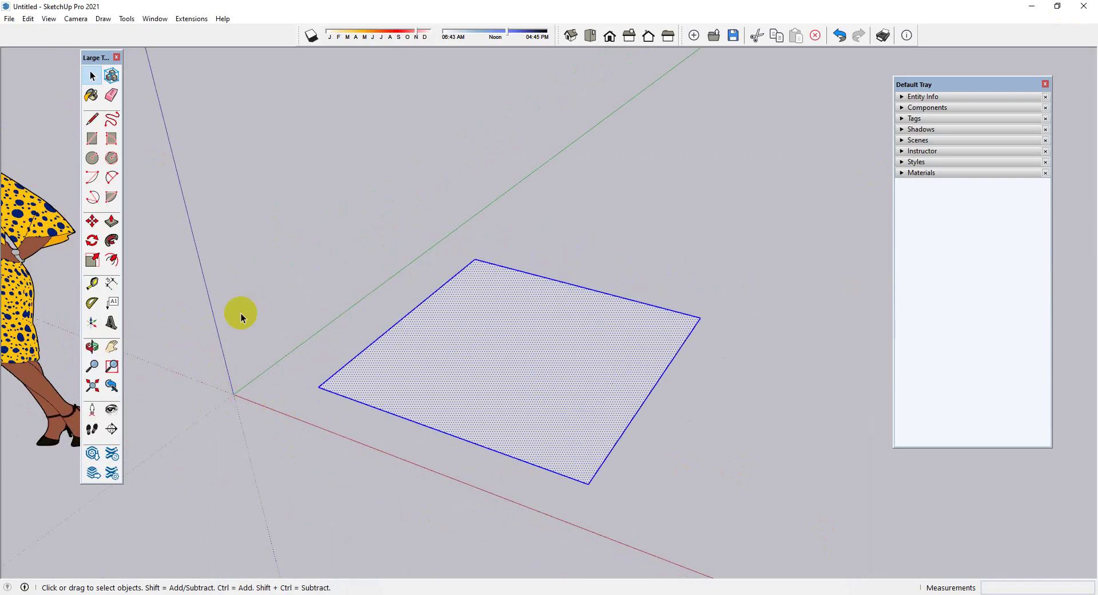
left_click(93, 138)
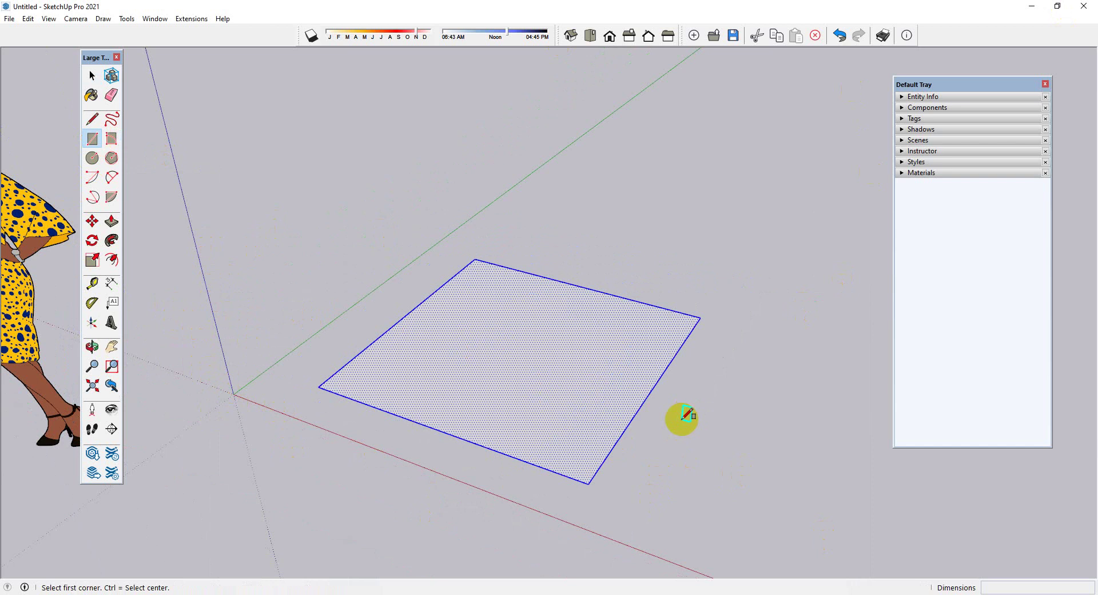
scroll(685, 512, "up", 1)
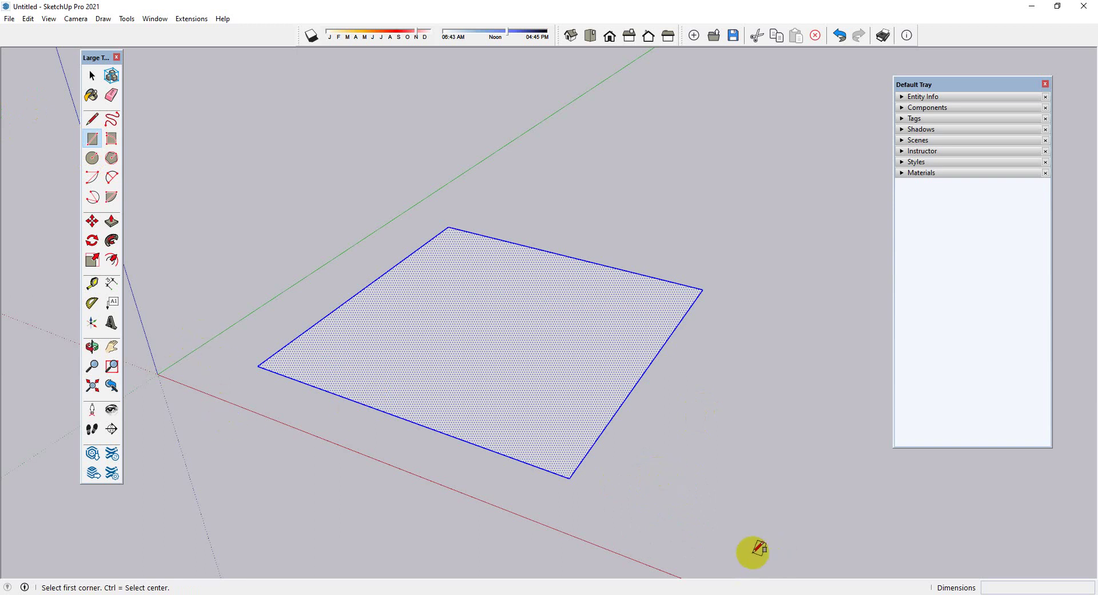
Step: Draw a rectangle and resize it through typed sizes, ending at 4' by 4'
left_click(92, 139)
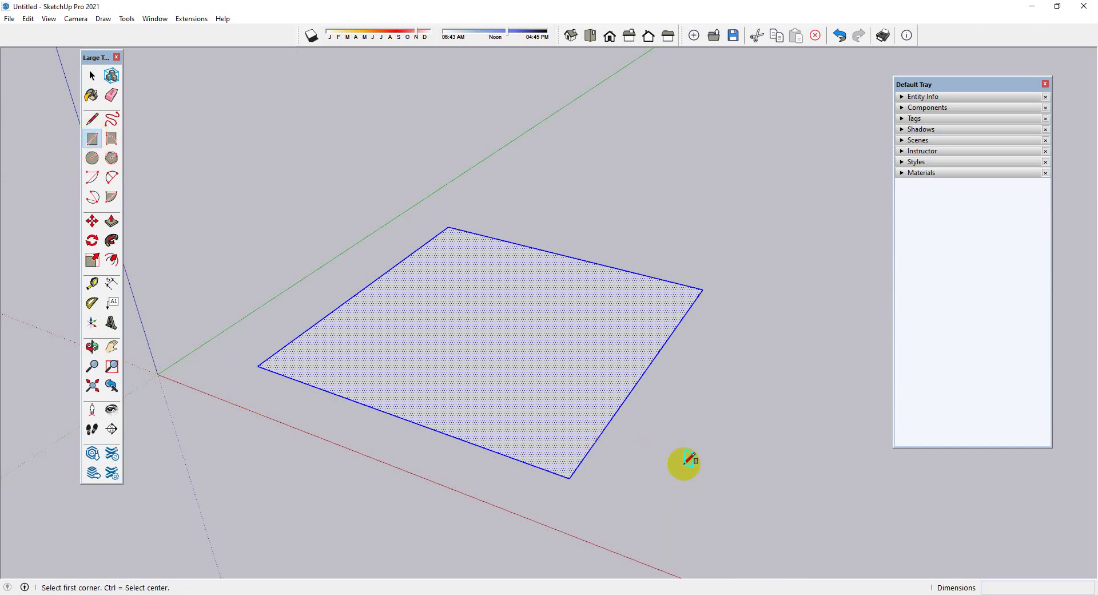
left_click(647, 496)
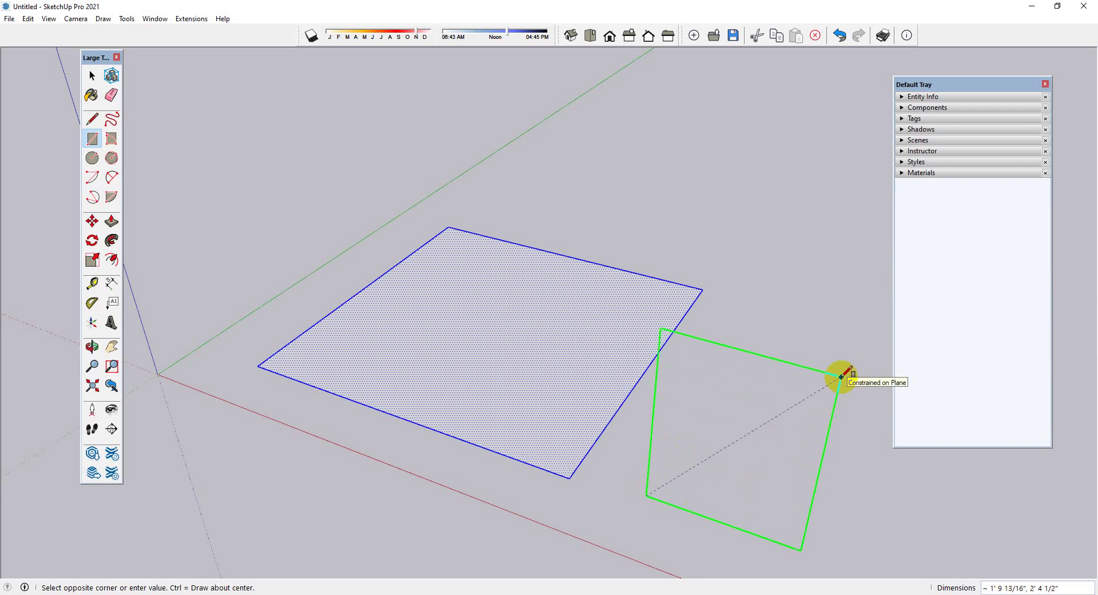
type("1',")
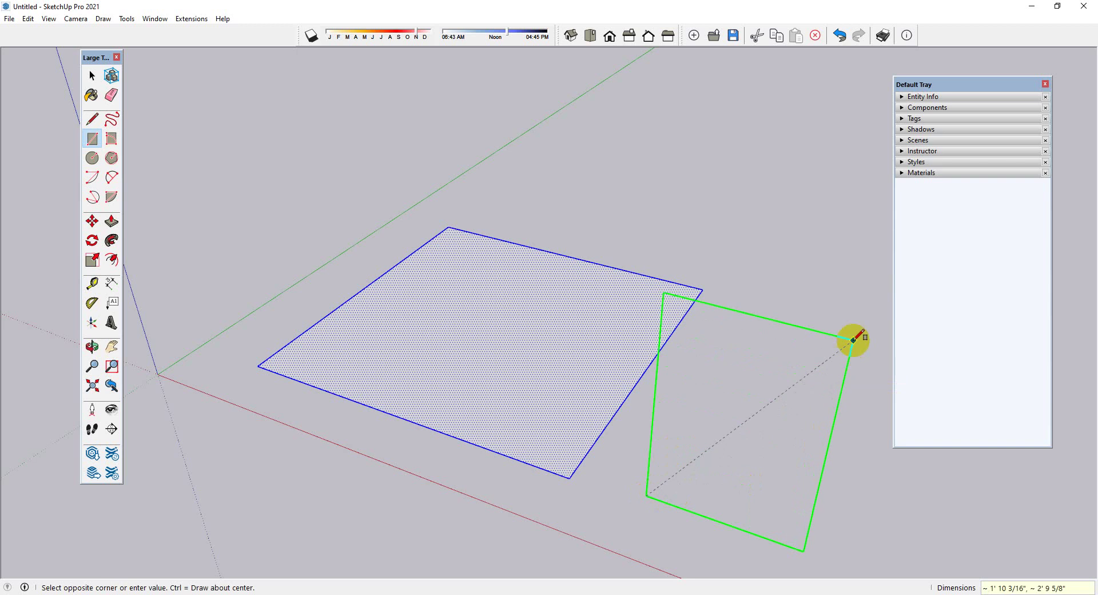
type("1")
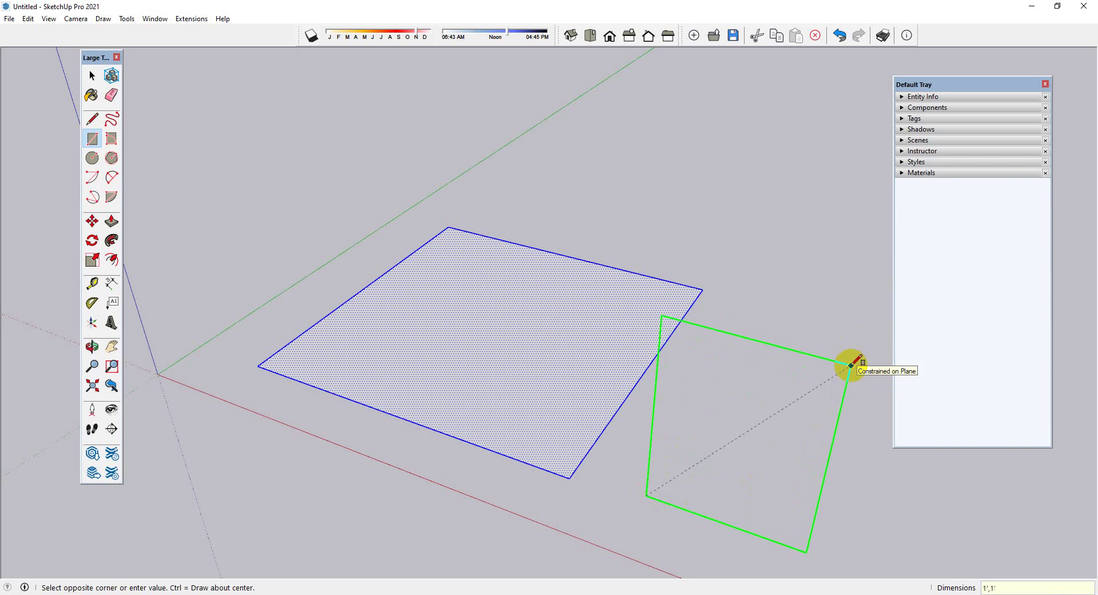
type("2'")
key("Return")
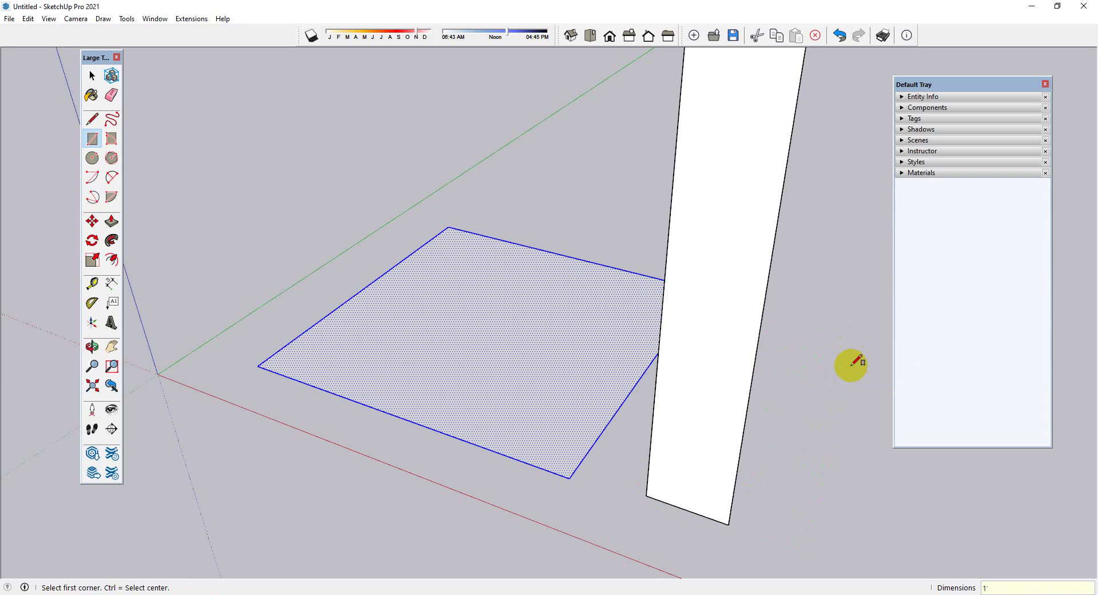
key("Return")
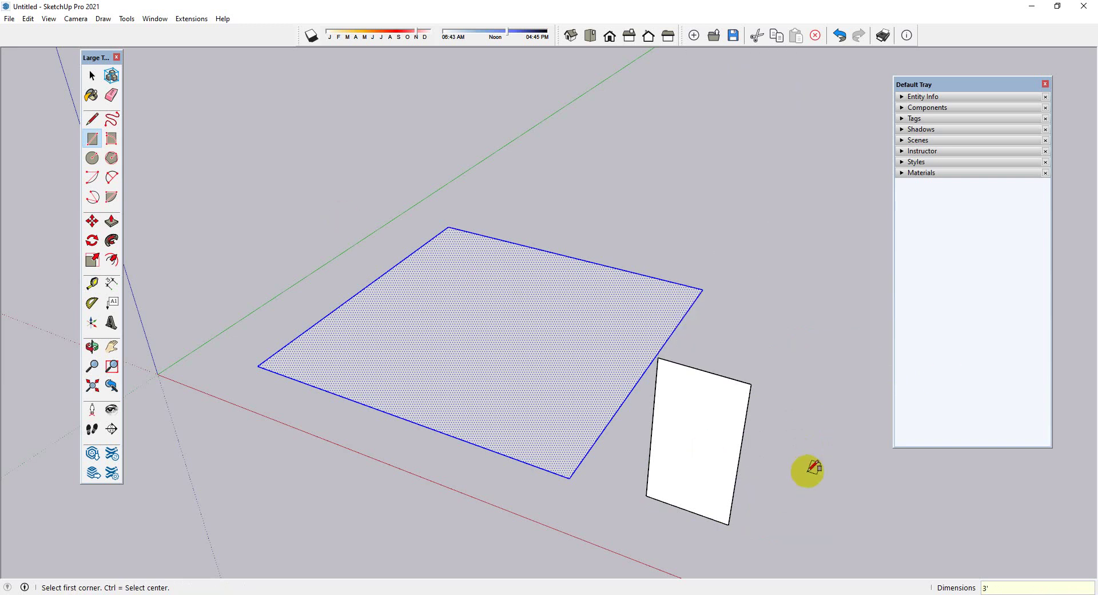
key("Return")
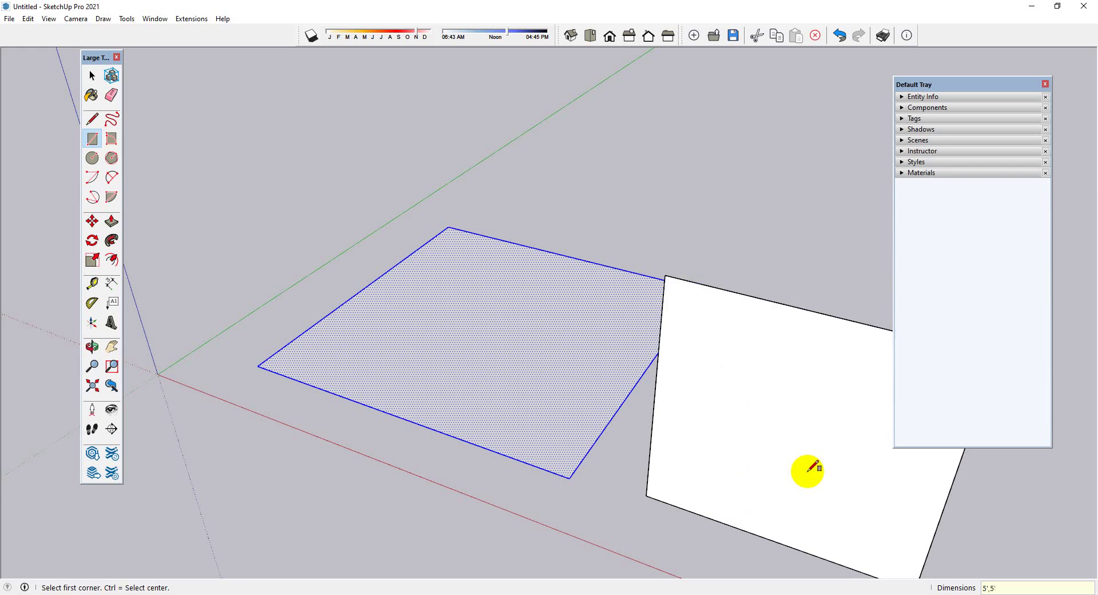
key("Return")
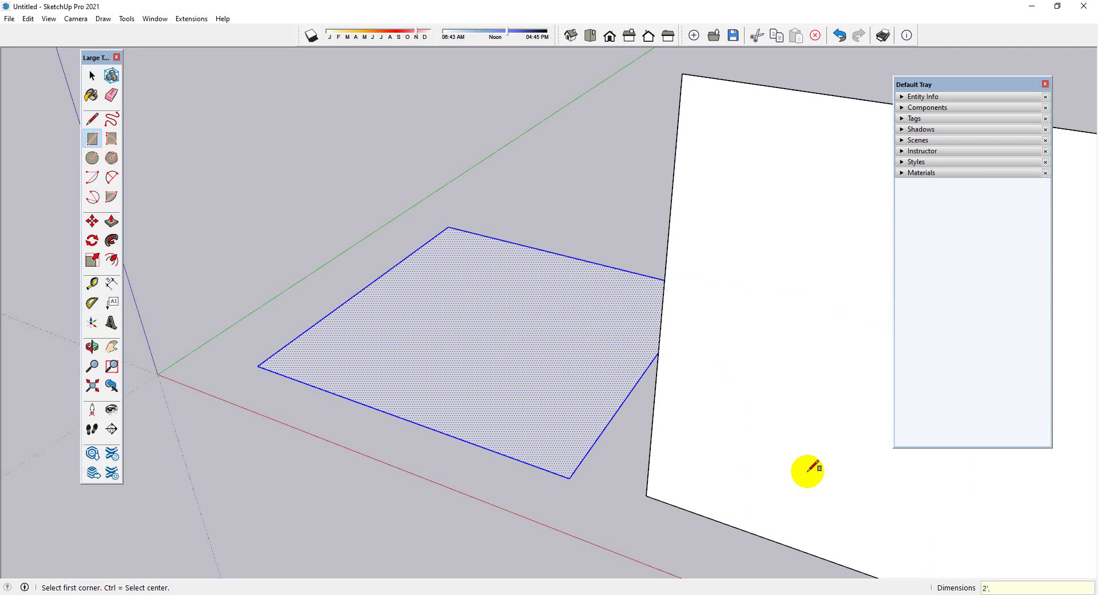
key("Return")
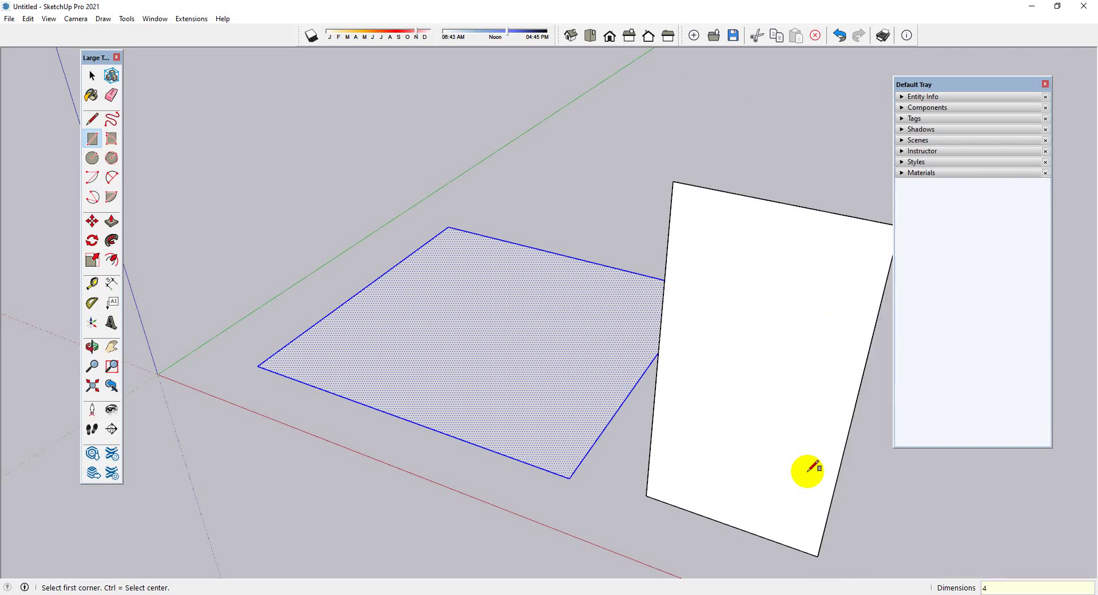
key("Return")
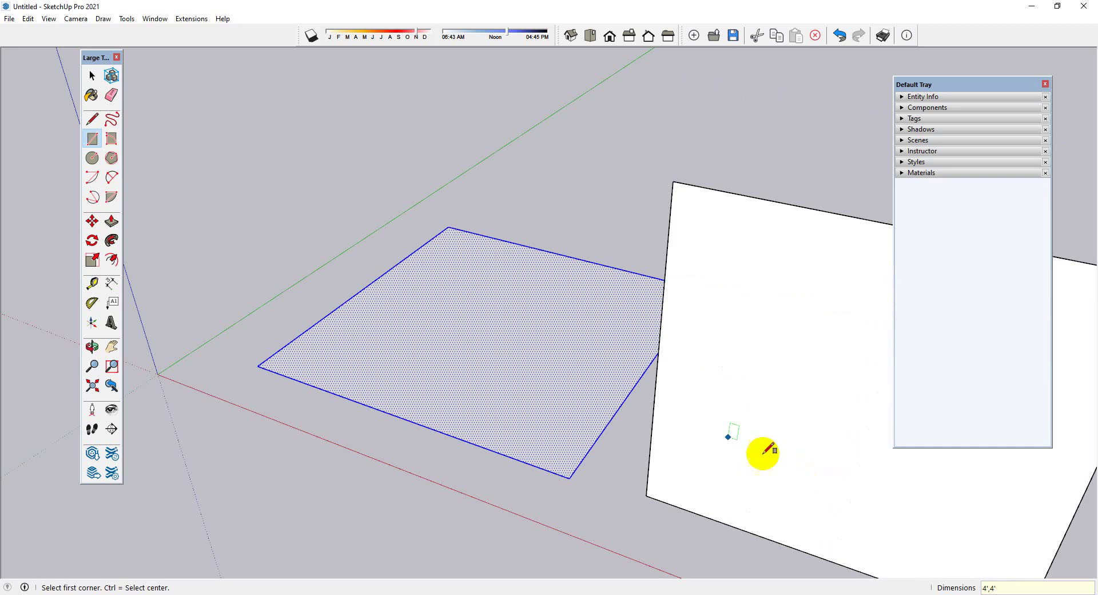
scroll(323, 318, "down", 3)
scroll(324, 319, "down", 1)
scroll(723, 398, "up", 1)
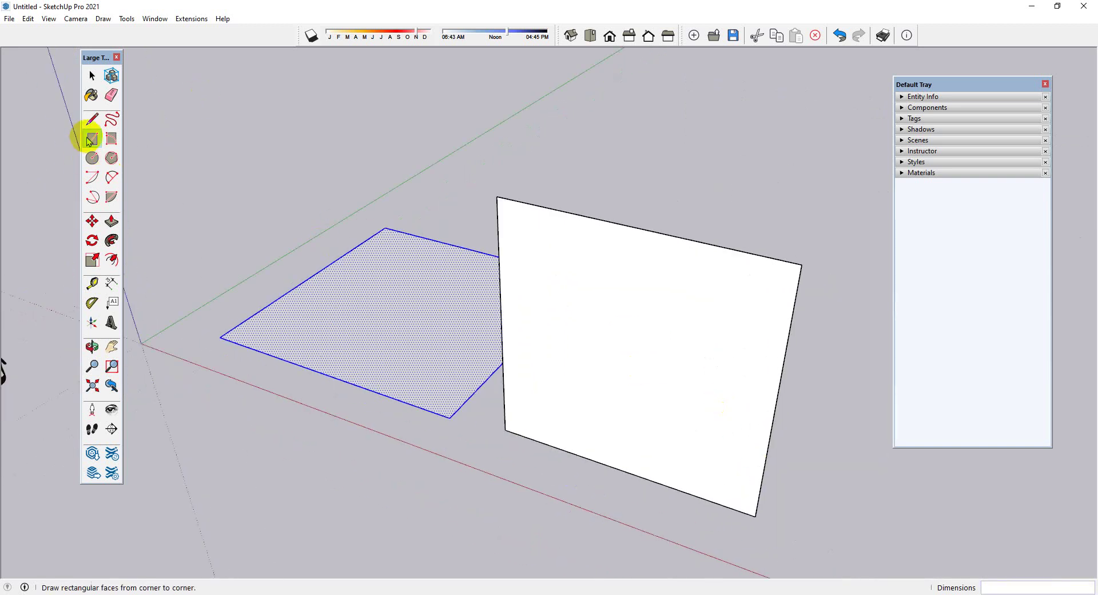
scroll(431, 375, "down", 1)
scroll(842, 515, "up", 1)
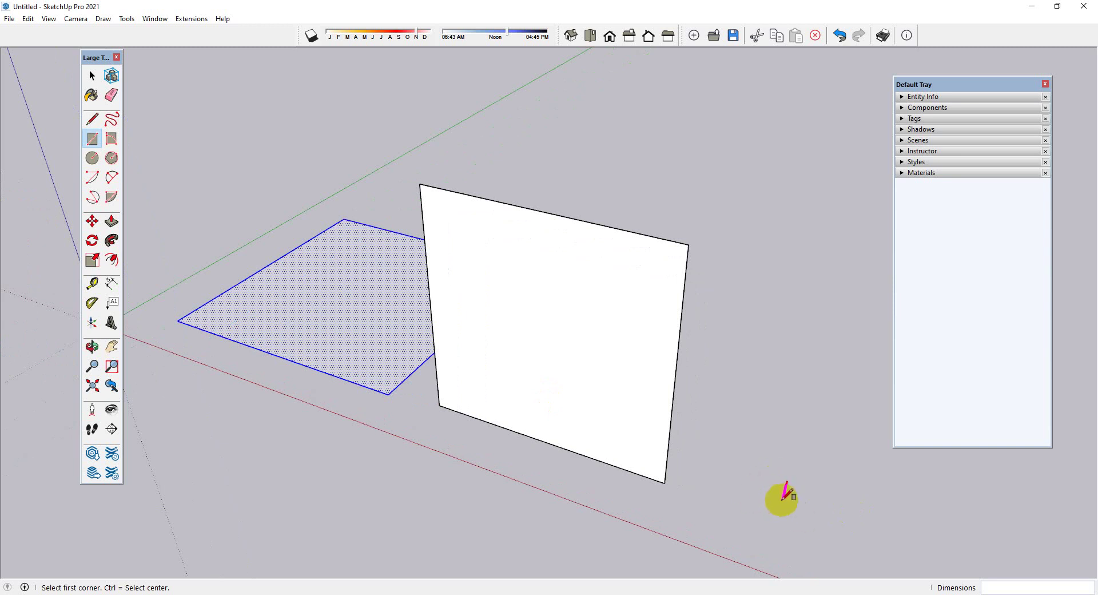
Step: Draw a second rectangle beside it by clicking two corners
left_click(839, 477)
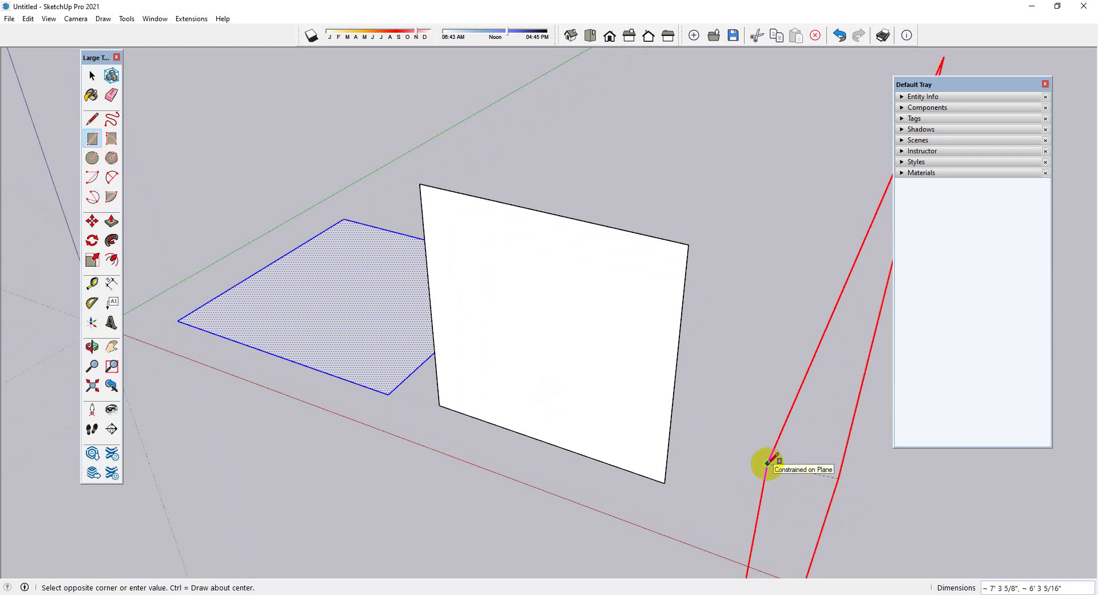
scroll(764, 461, "down", 2)
scroll(703, 422, "down", 1)
scroll(692, 405, "down", 1)
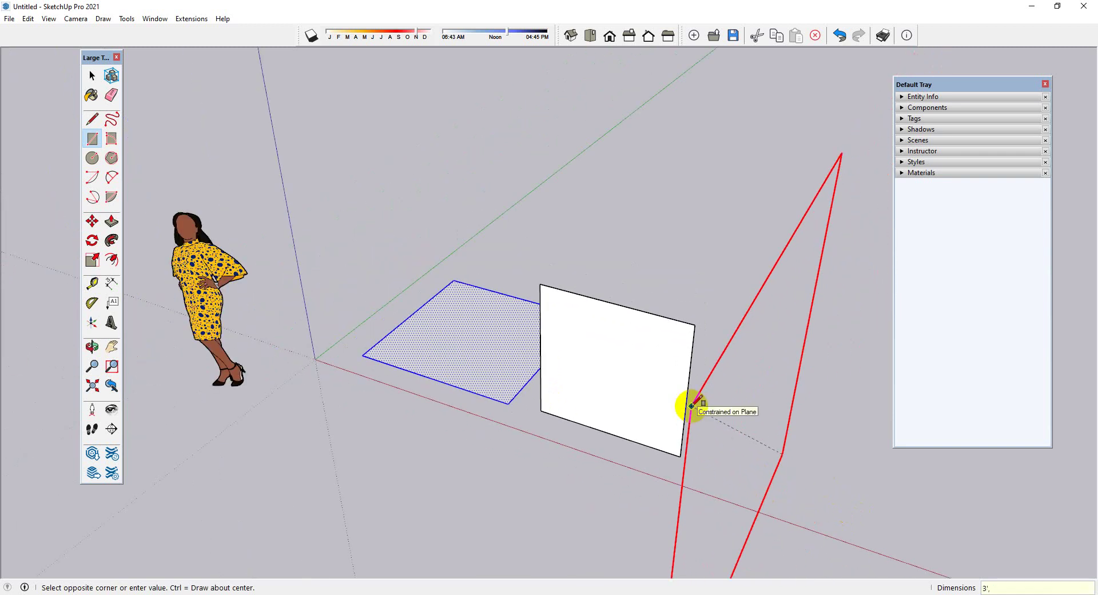
left_click(692, 405)
mouse_move(697, 407)
middle_mouse_down()
mouse_move(755, 400)
mouse_move(678, 227)
mouse_move(879, 350)
mouse_move(518, 321)
mouse_move(564, 417)
mouse_move(407, 375)
middle_mouse_up()
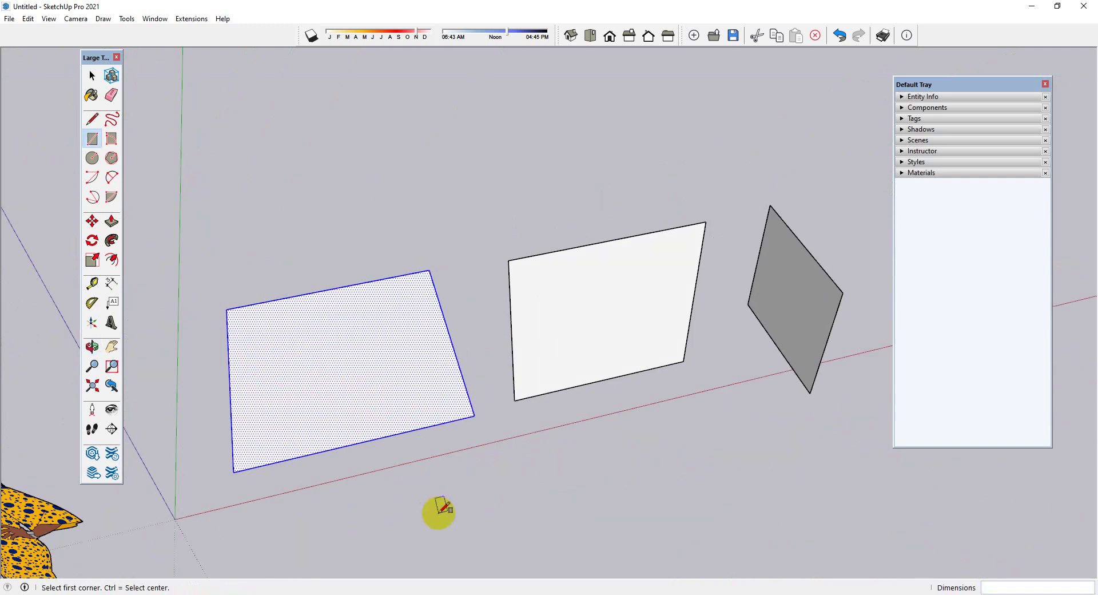
Step: Draw three rectangles by two corners each: flat bluish, white, and large grey
left_click(444, 532)
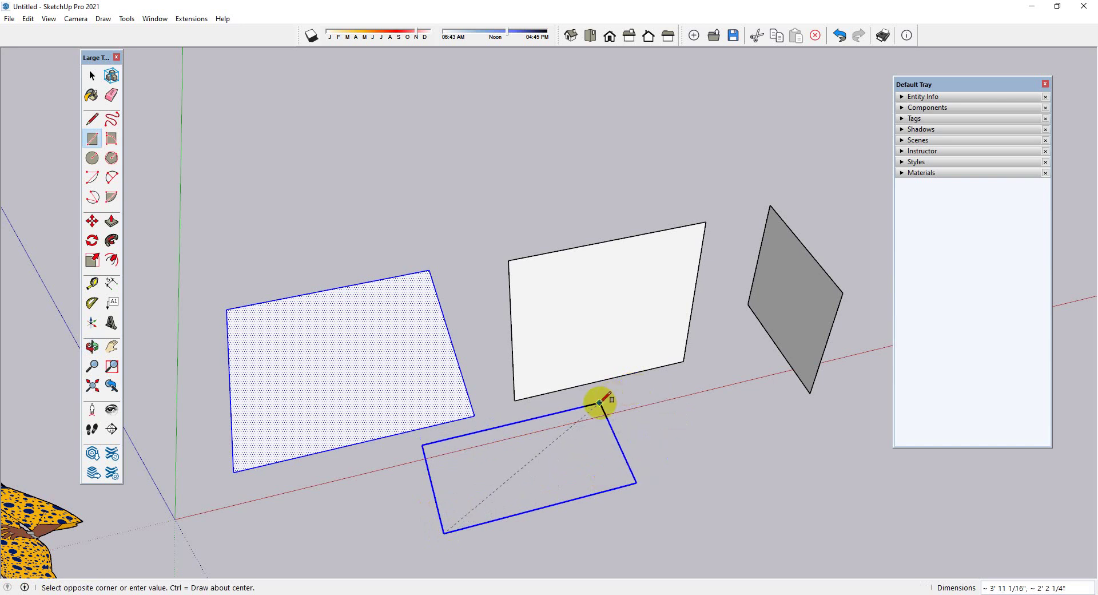
left_click(516, 433)
middle_click_drag(403, 455, 562, 451)
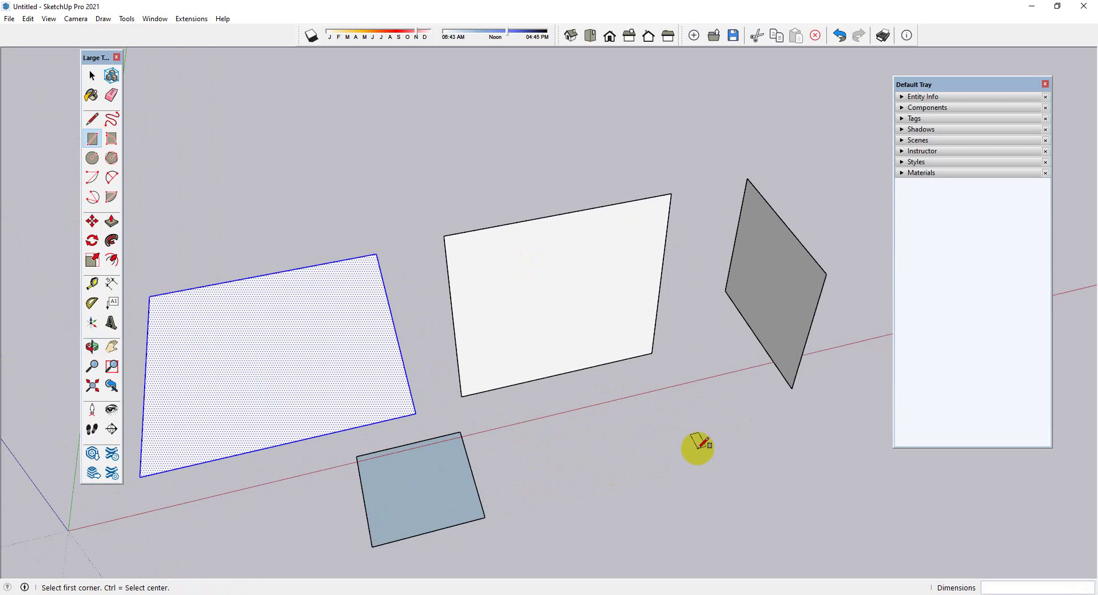
left_click(588, 498)
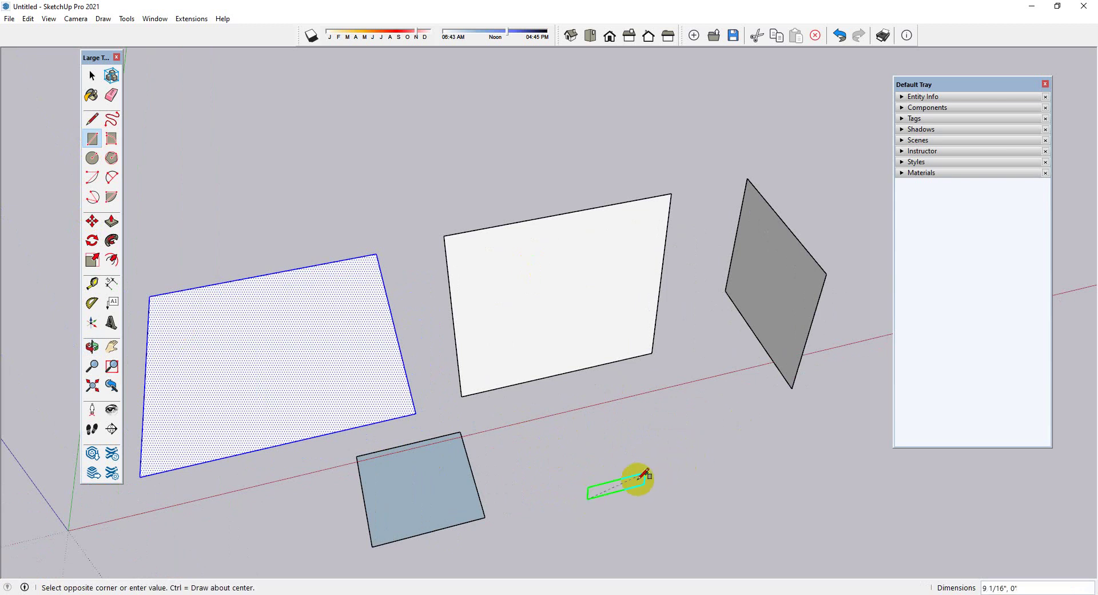
left_click(723, 347)
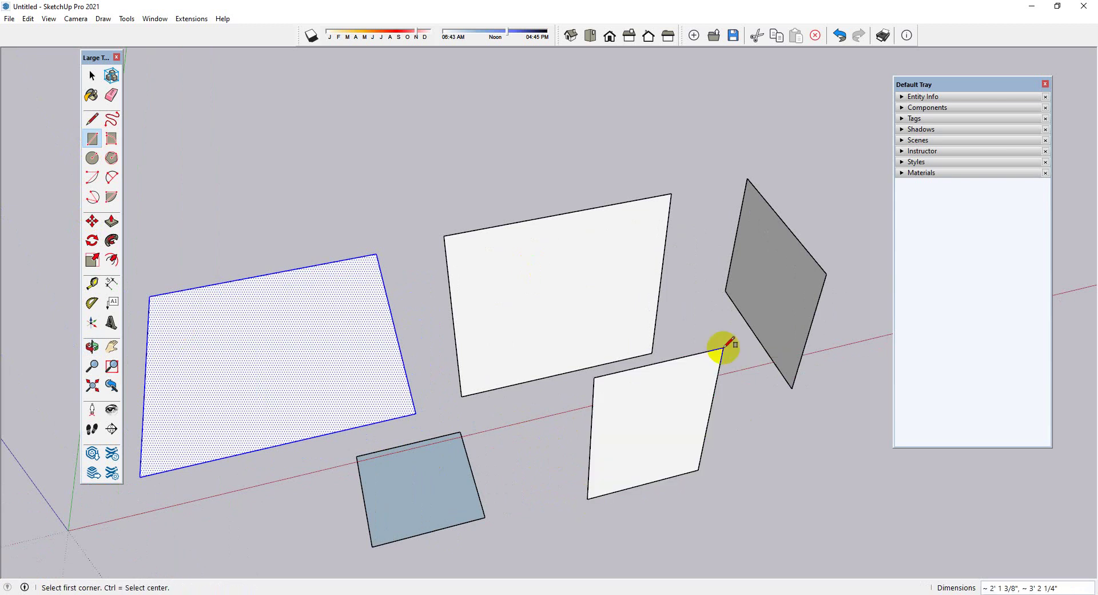
middle_click_drag(338, 423, 784, 478)
left_click(98, 156)
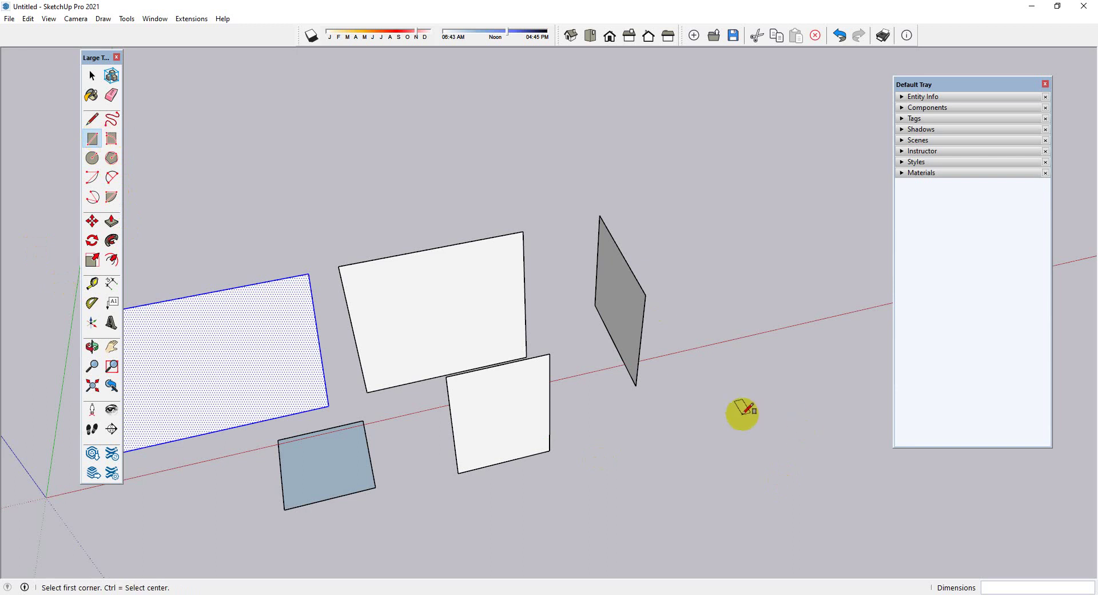
left_click(664, 448)
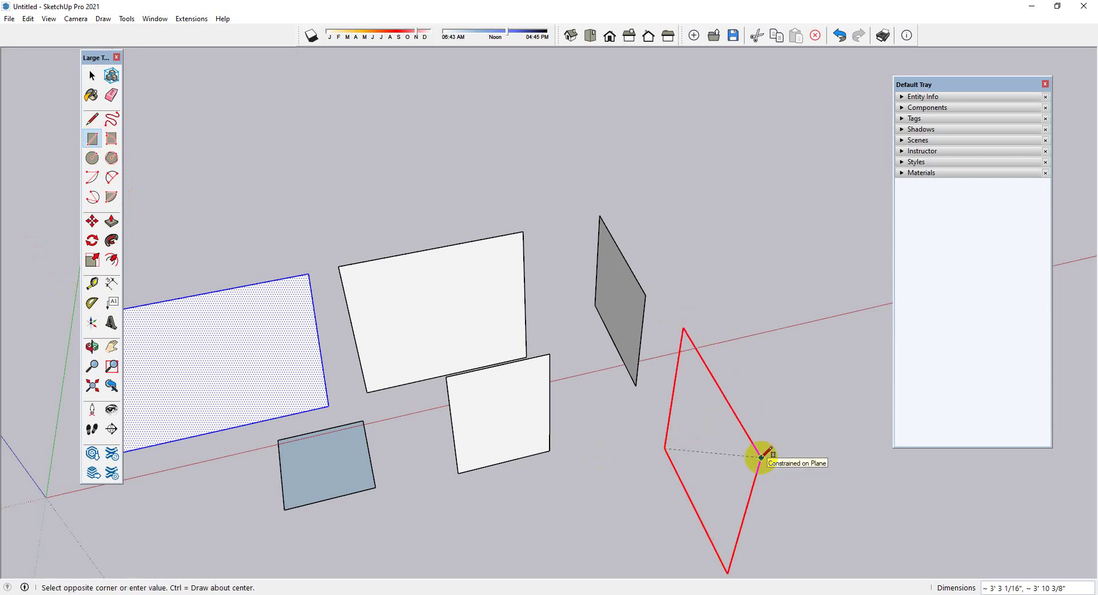
left_click(761, 456)
mouse_move(782, 445)
middle_mouse_down()
mouse_move(605, 288)
mouse_move(439, 353)
middle_mouse_up()
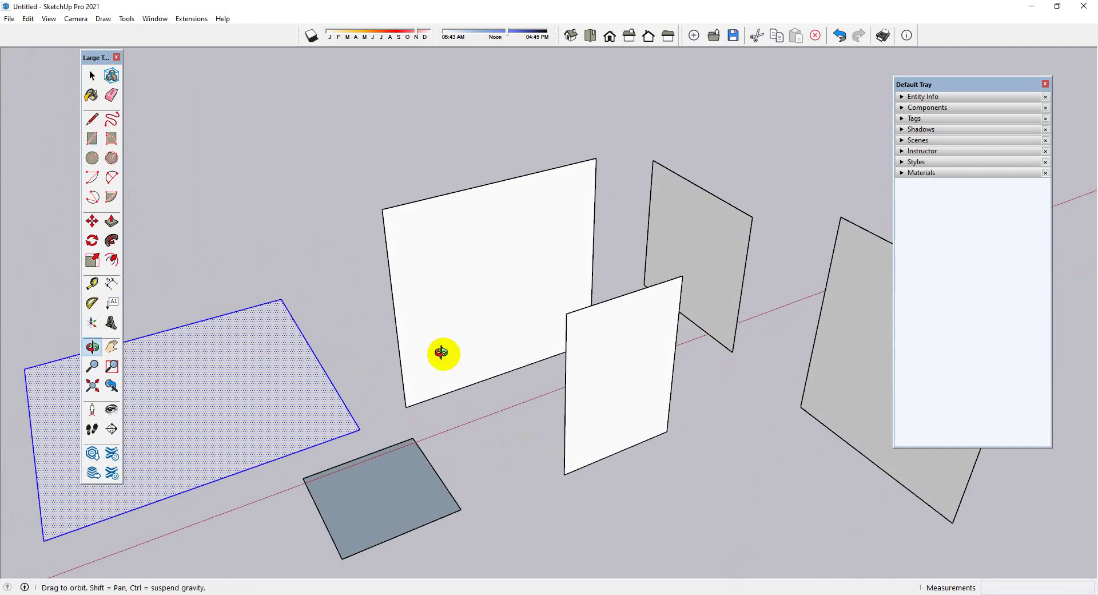
Step: Orbit slightly, then float the Views toolbar as its own panel
left_click_drag(514, 372, 728, 497)
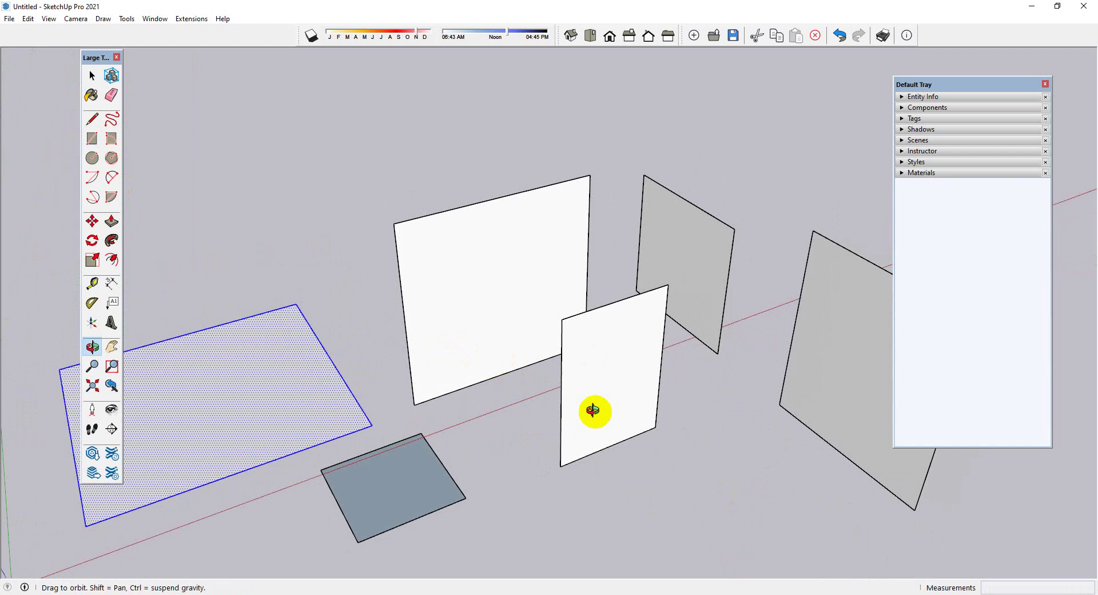
mouse_move(595, 405)
left_mouse_down()
mouse_move(589, 468)
mouse_move(490, 348)
mouse_move(517, 443)
mouse_move(618, 435)
mouse_move(583, 313)
mouse_move(465, 292)
mouse_move(541, 272)
left_mouse_up()
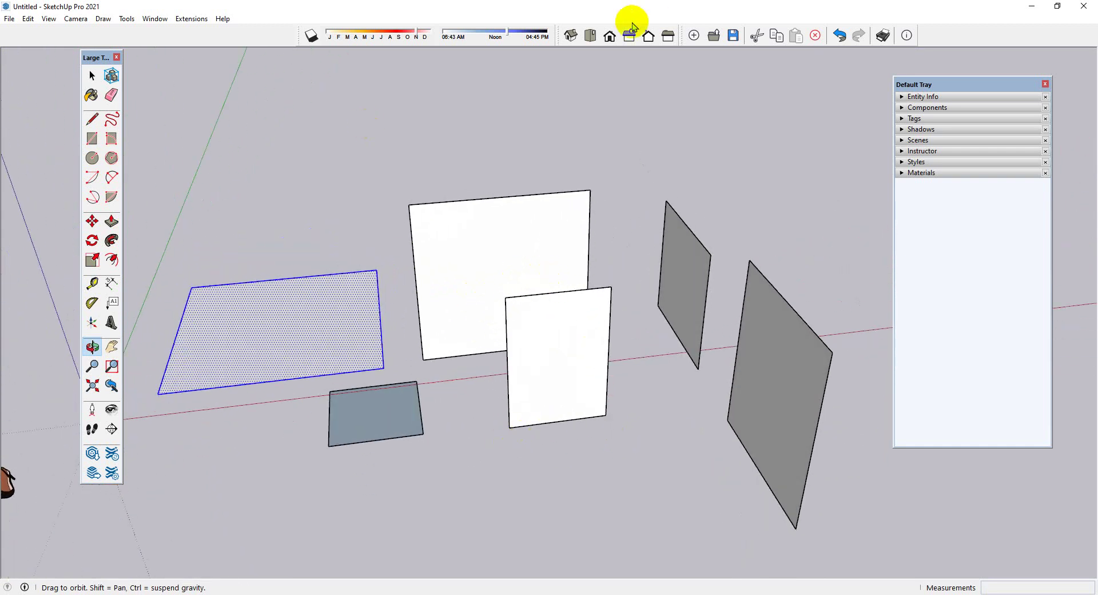
left_click_drag(559, 33, 542, 109)
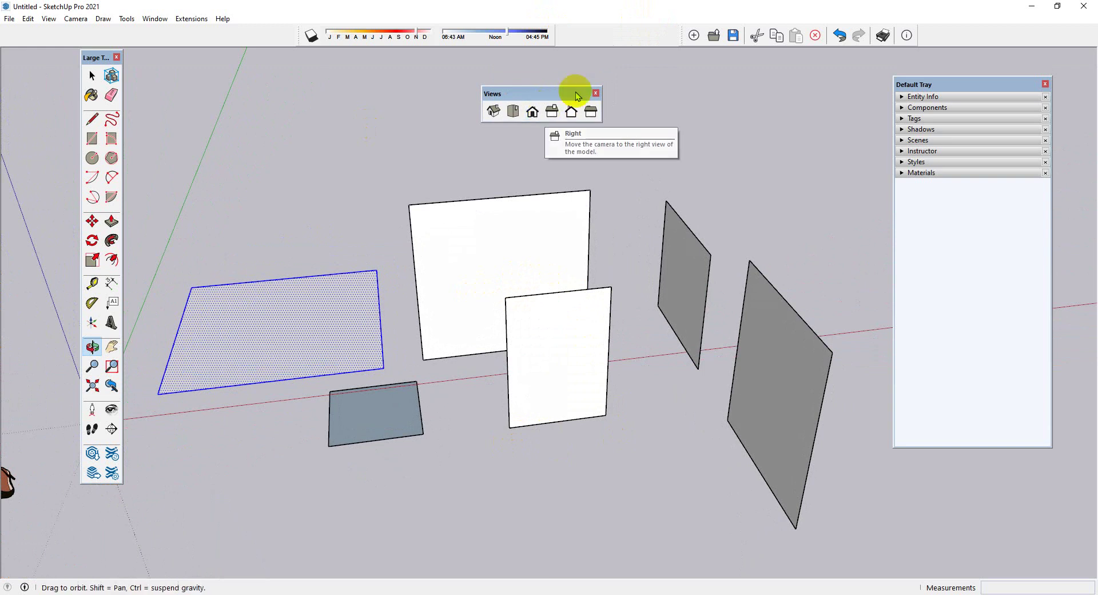
Step: Draw one flat ground rectangle in Iso view and another in Top view
left_click_drag(535, 94, 577, 83)
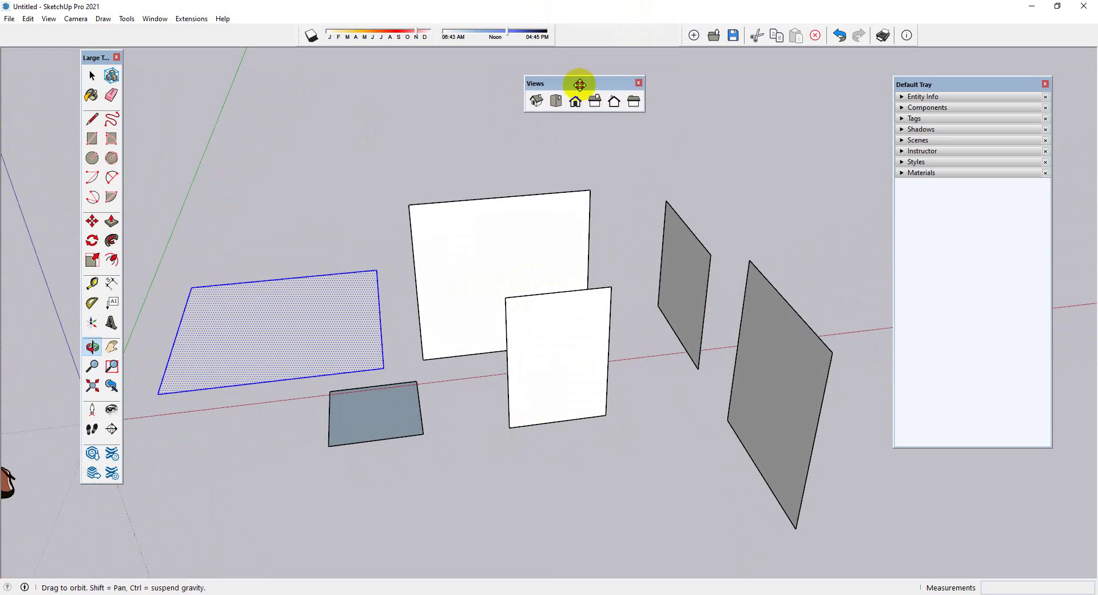
left_click(538, 103)
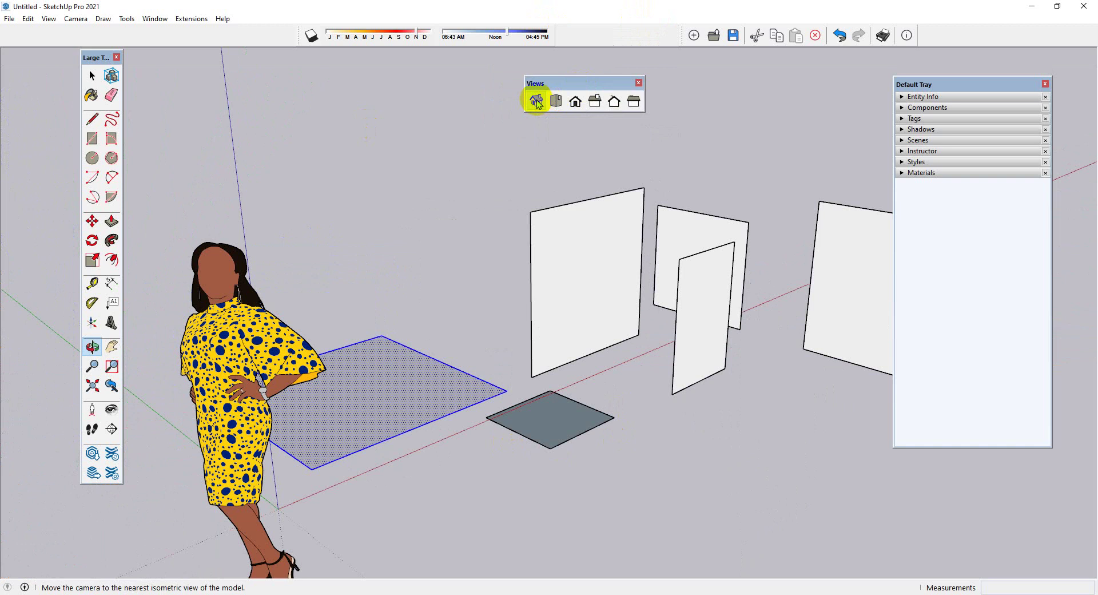
left_click(92, 138)
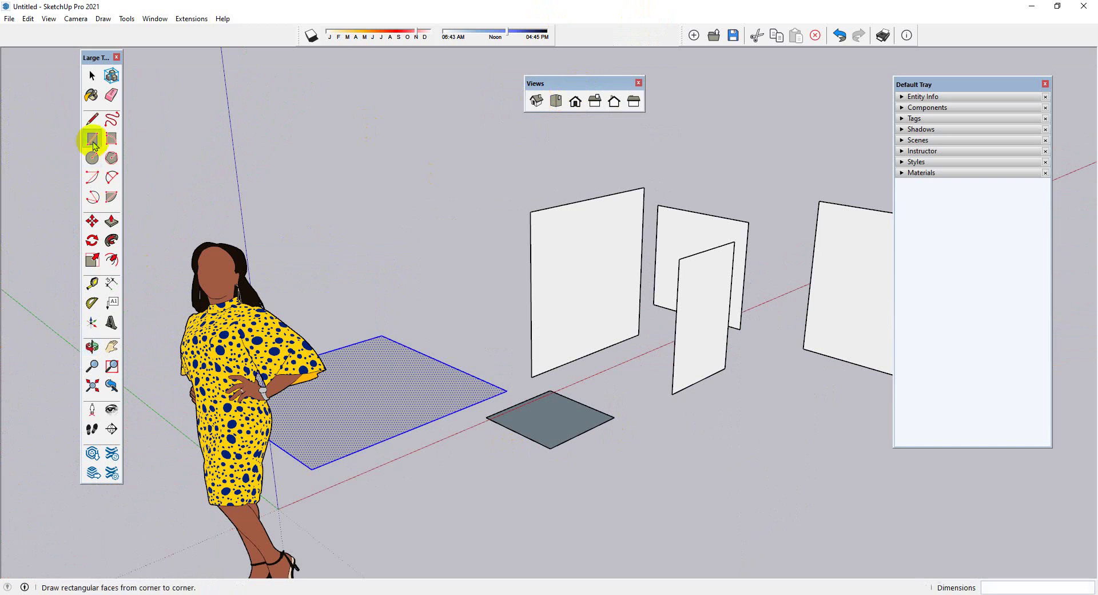
left_click(628, 493)
left_click(825, 462)
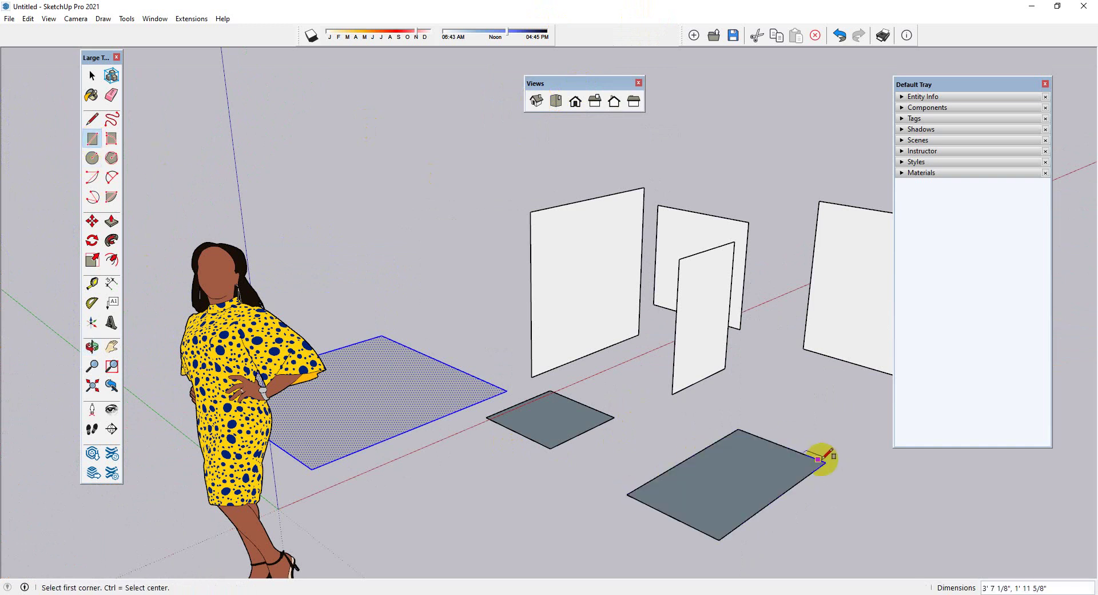
left_click(557, 102)
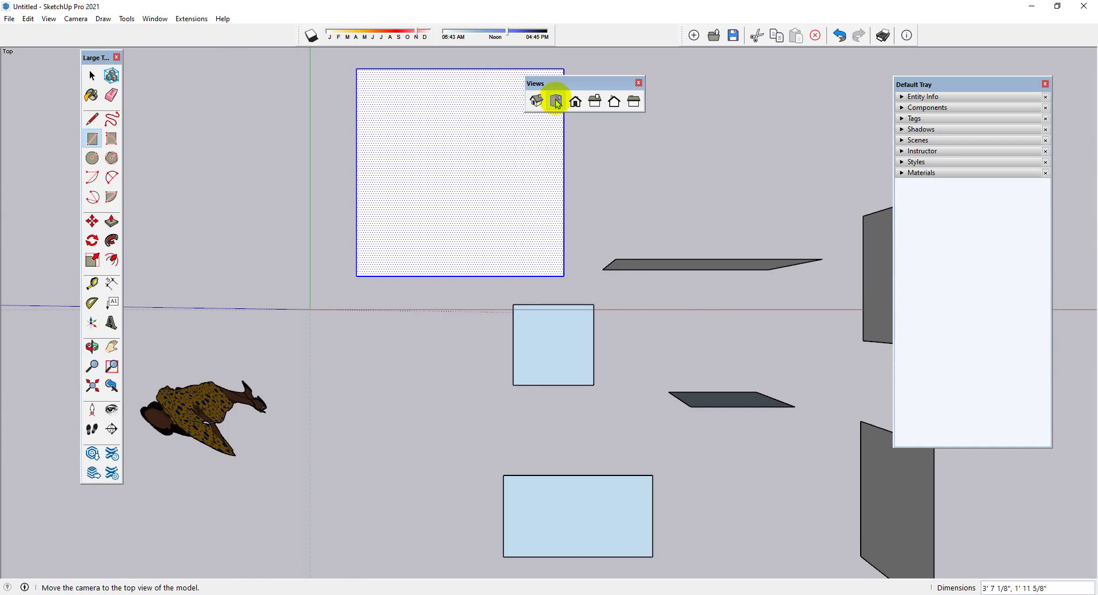
left_click(302, 436)
left_click(438, 319)
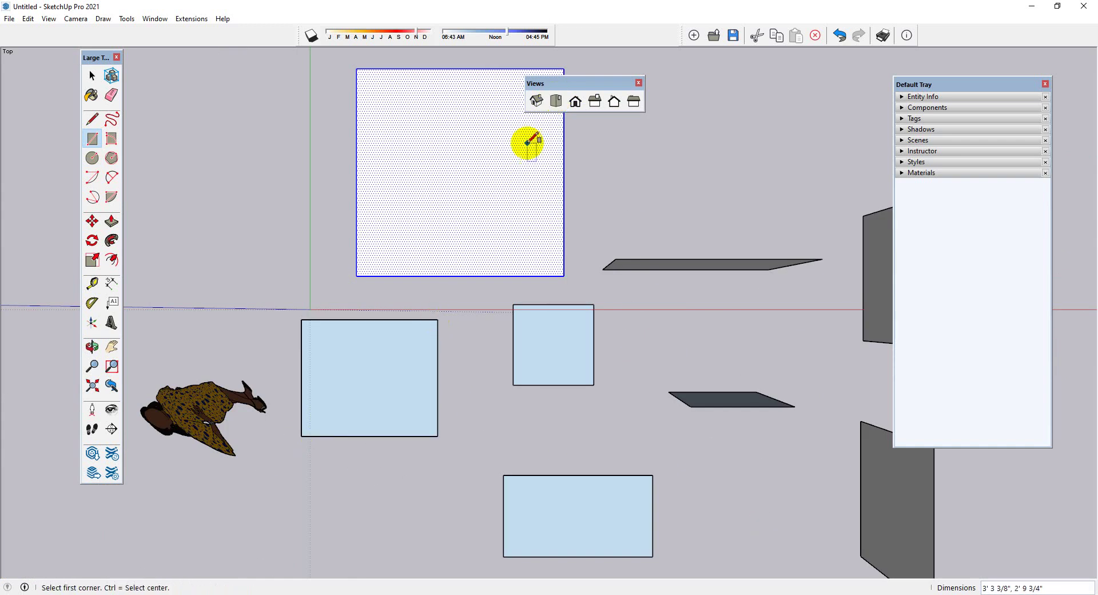
Step: Draw an upright white rectangle in Front view
left_click(575, 103)
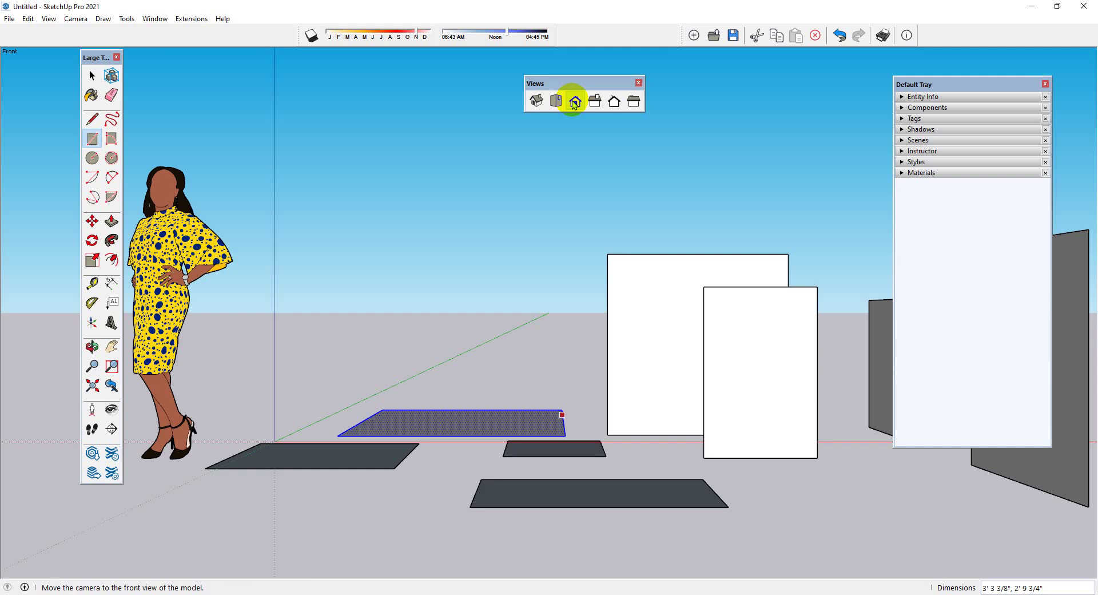
left_click(374, 393)
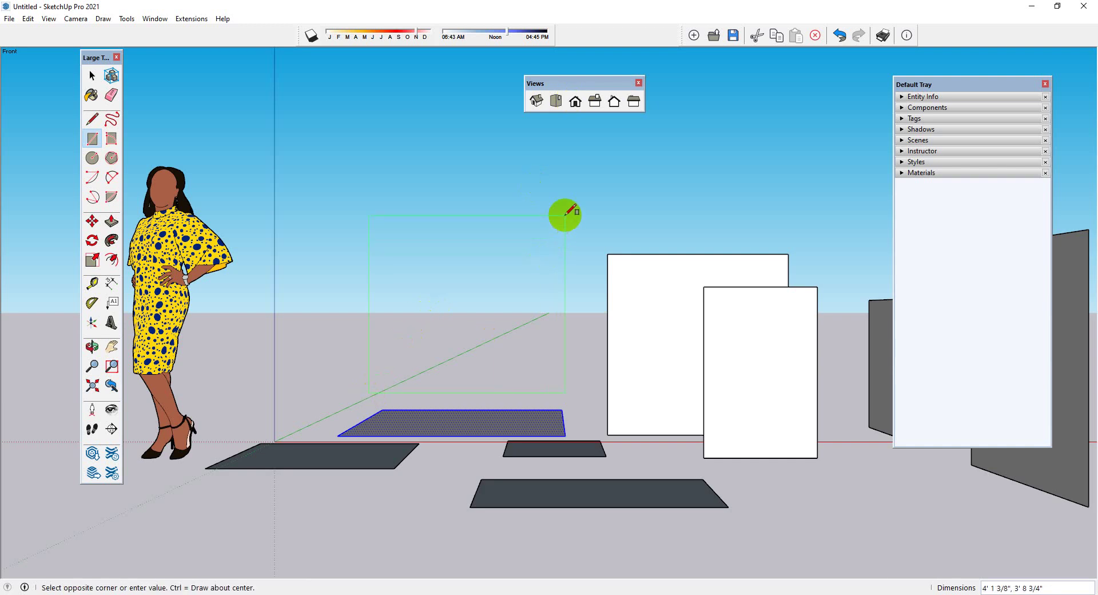
left_click(551, 233)
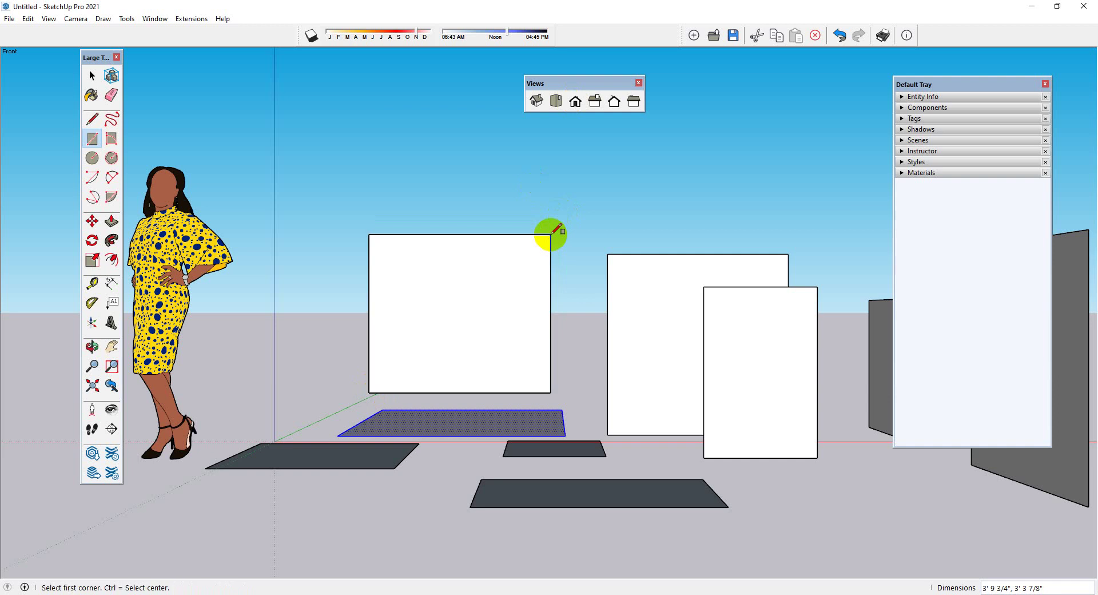
Step: Draw an upright rectangle in Right view and another in Left view, then return to Iso
left_click(595, 102)
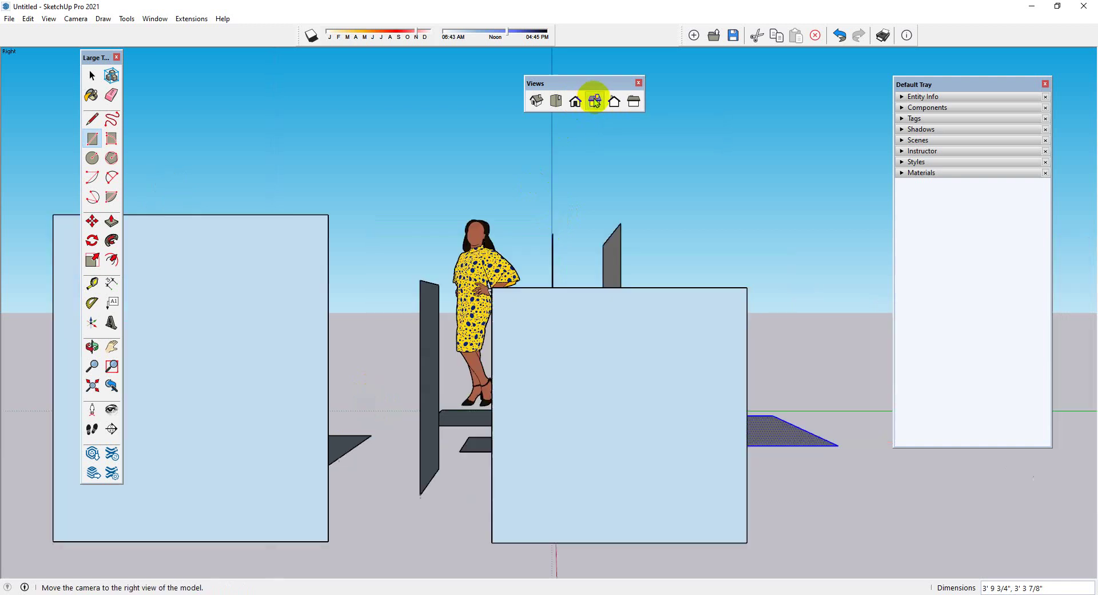
left_click(787, 526)
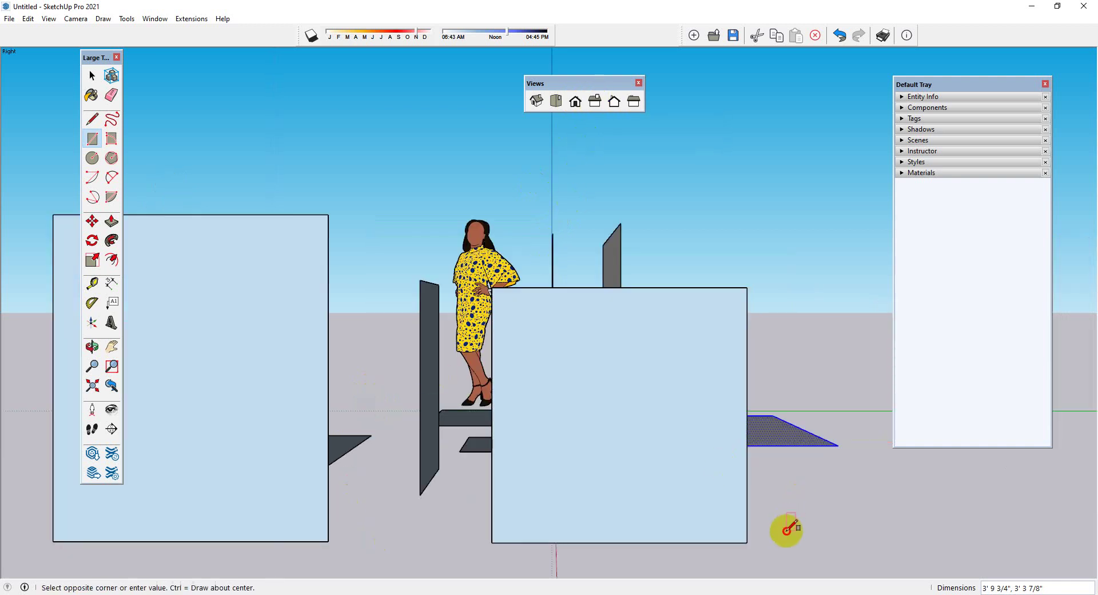
left_click(887, 331)
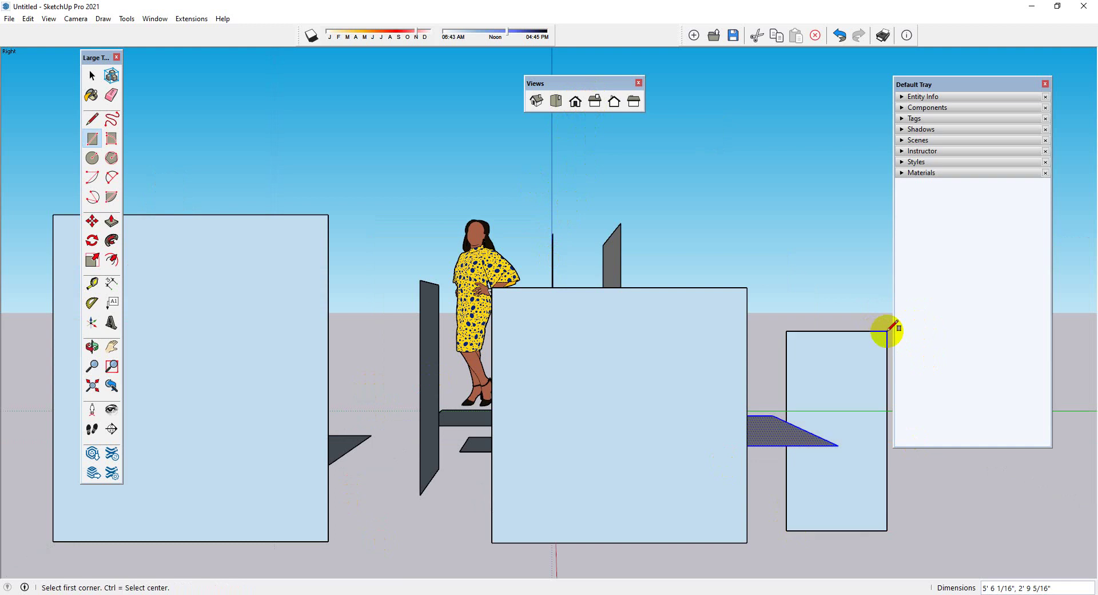
left_click(635, 106)
left_click(390, 337)
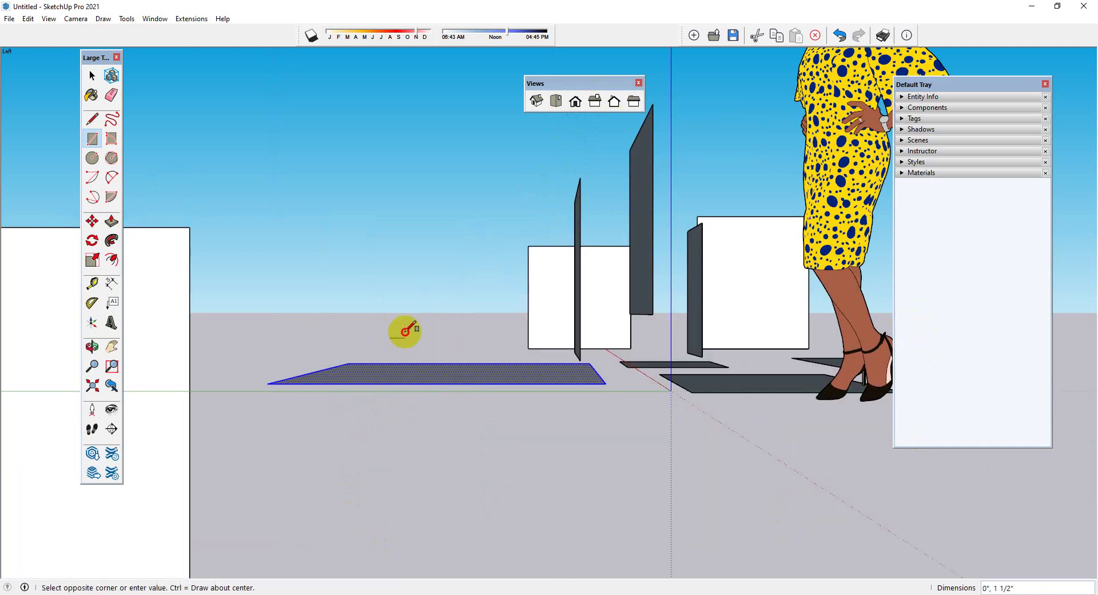
left_click(516, 188)
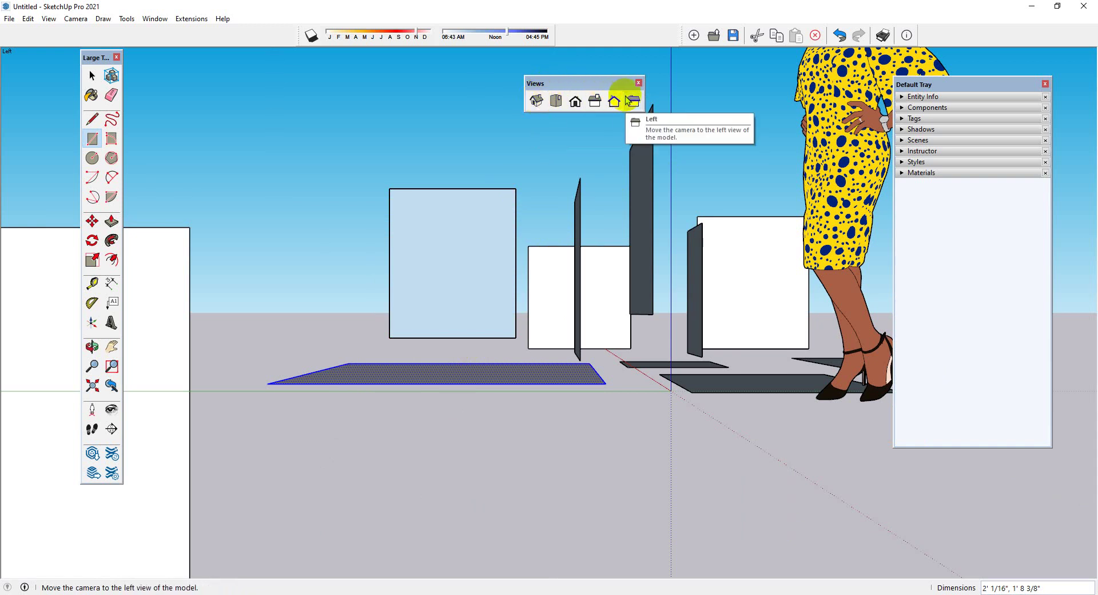
left_click(540, 100)
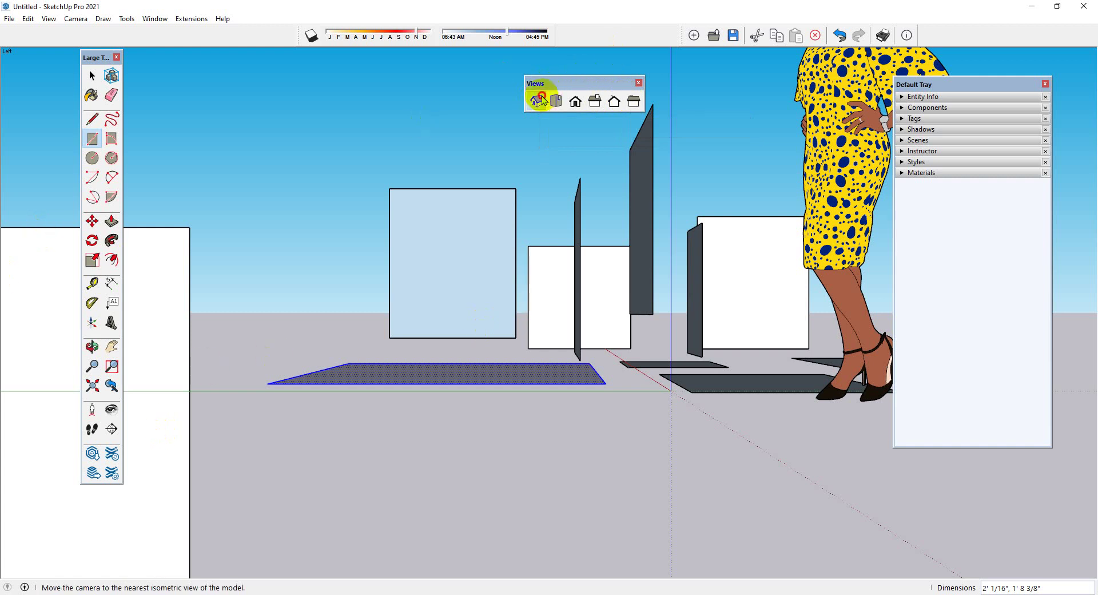
scroll(441, 256, "down", 3)
scroll(676, 438, "up", 2)
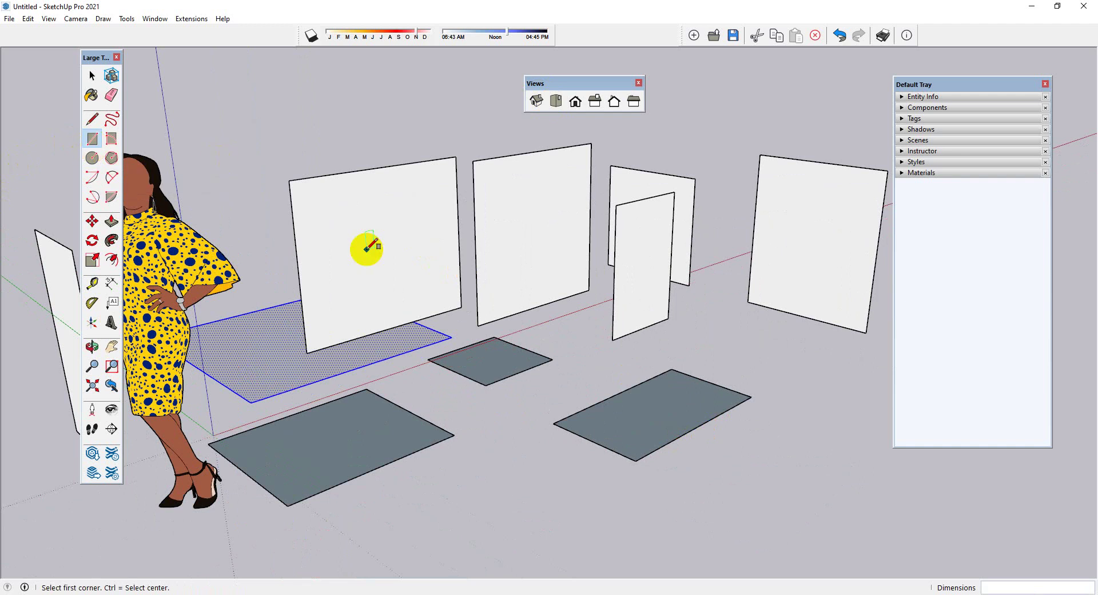
Step: Draw another flat rectangle on the ground plane
left_click(473, 524)
left_click(686, 502)
scroll(483, 397, "down", 2)
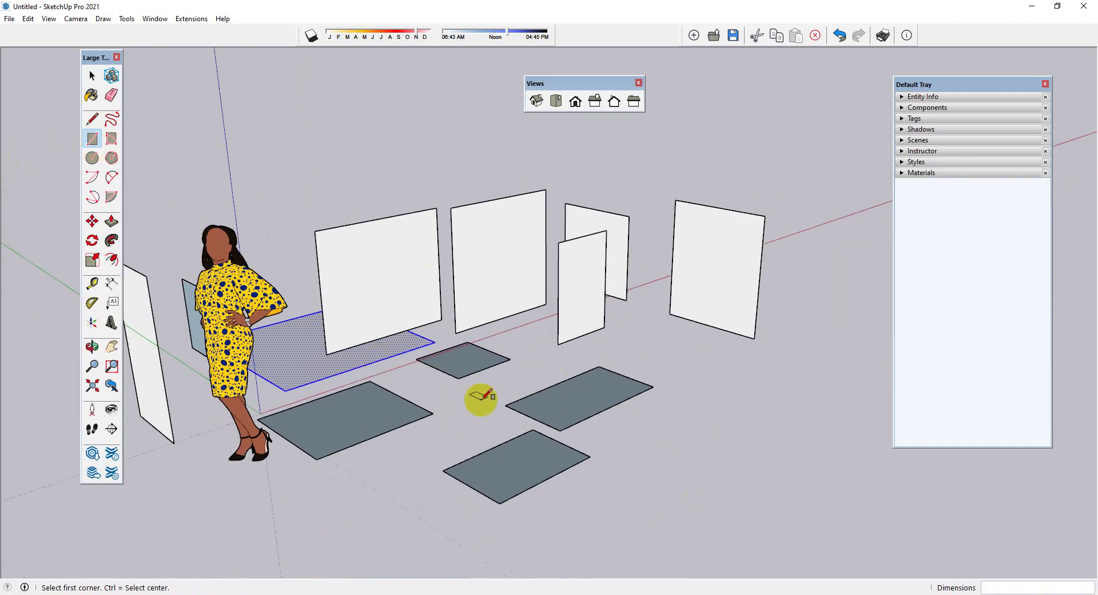
scroll(606, 459, "up", 2)
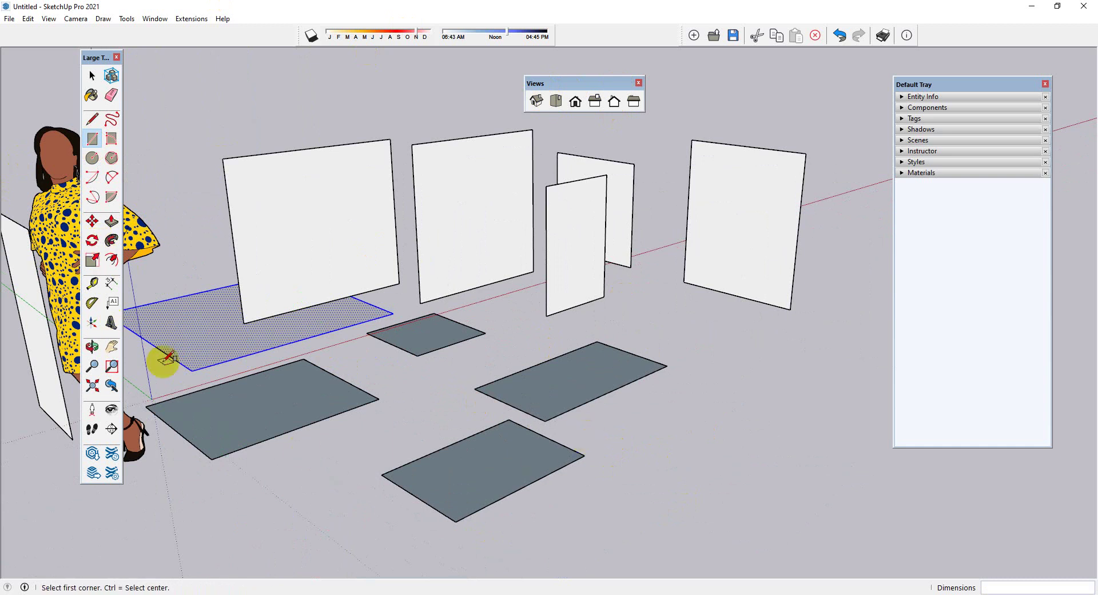
Step: From an eye-level view, draw a rectangle outward from its centre
left_click(93, 347)
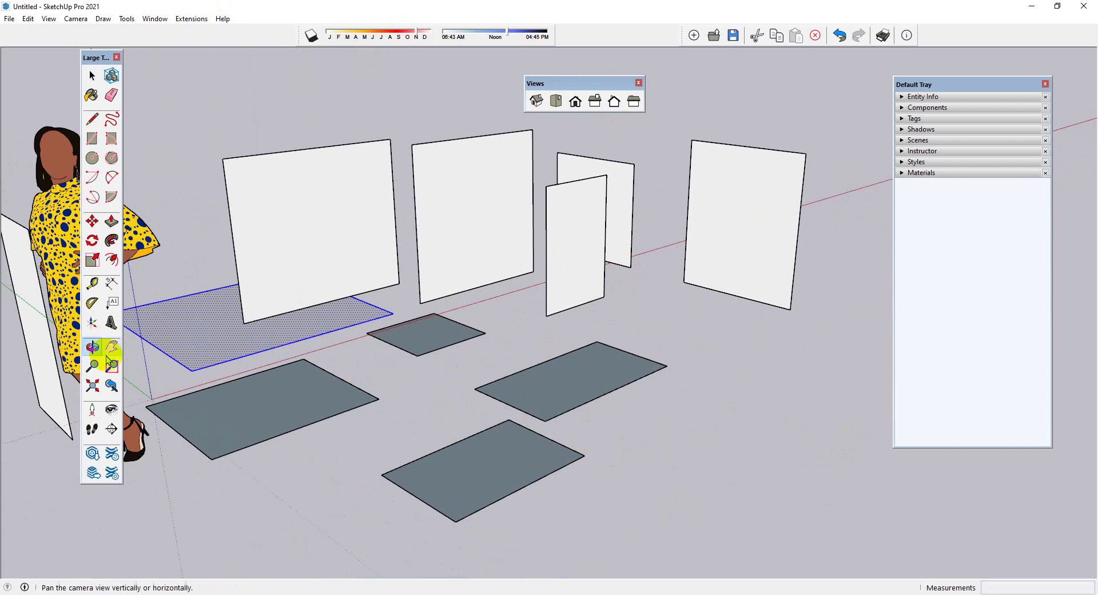
mouse_move(716, 440)
left_mouse_down()
mouse_move(461, 385)
mouse_move(476, 333)
left_mouse_up()
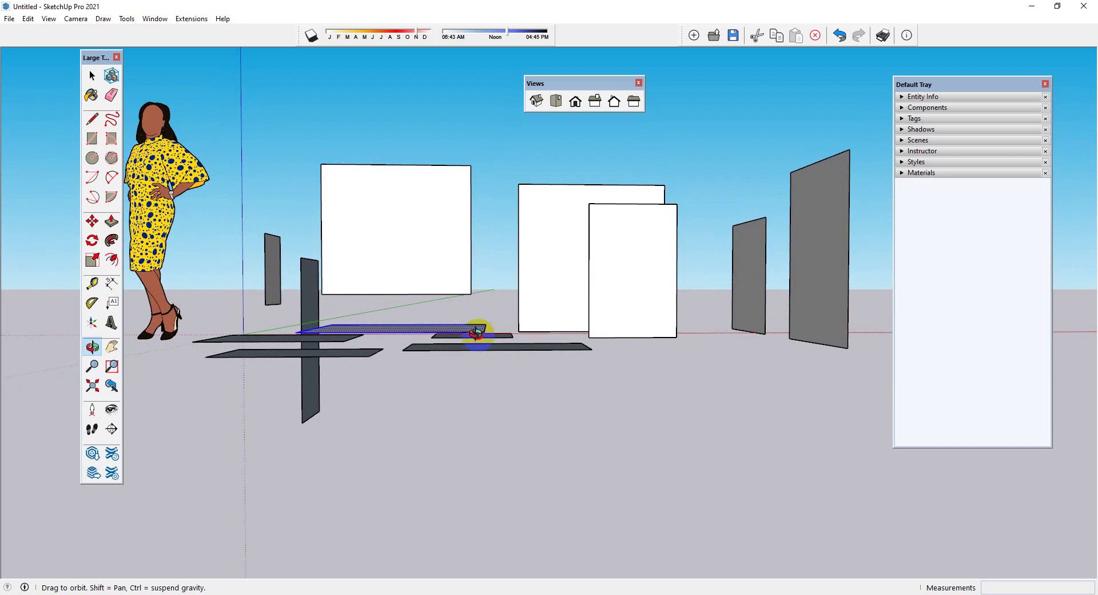
left_click(92, 138)
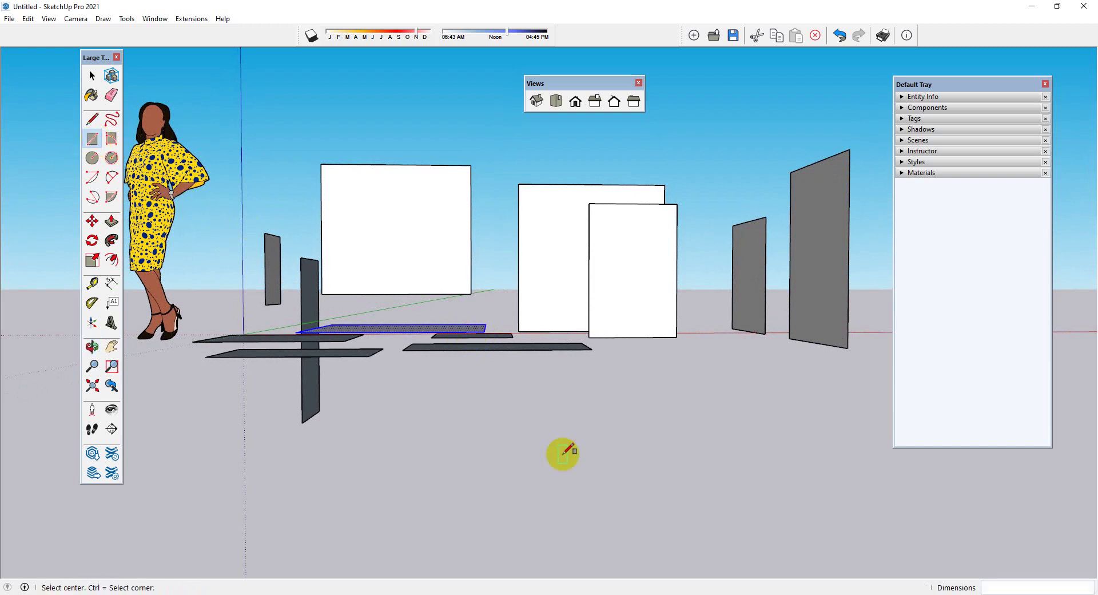
left_click(510, 466, "ctrl")
left_click(637, 378)
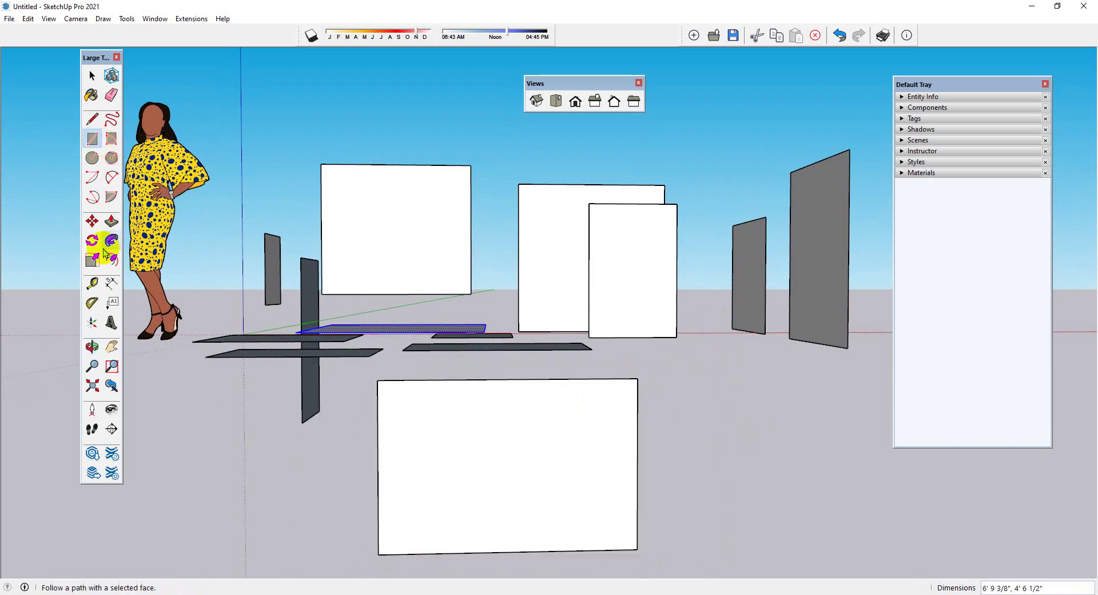
Step: Orbit around the model and draw a rectangle at the lower left
left_click(92, 346)
left_click_drag(777, 402, 263, 413)
left_click(92, 139)
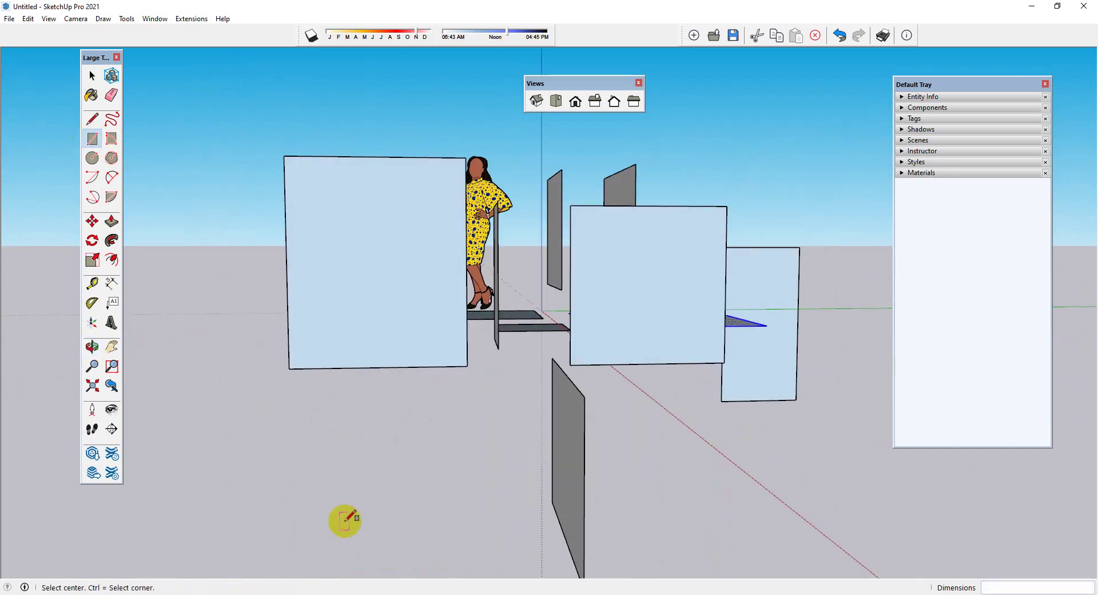
left_click(345, 520)
left_click(489, 391)
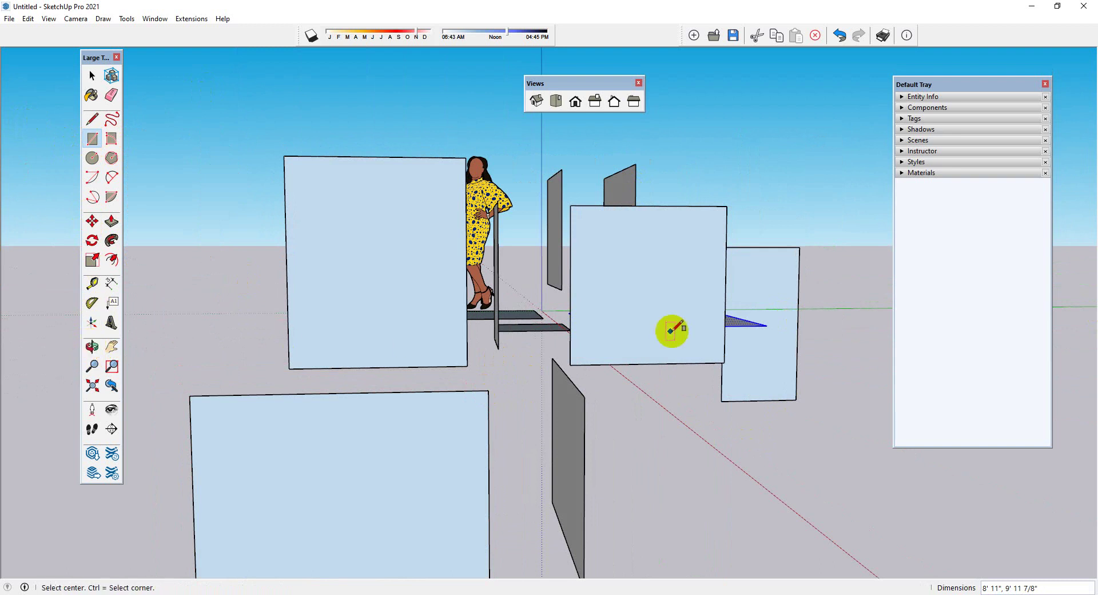
Step: From a high oblique view, draw a centre-based rectangle on the right
key("ctrl")
left_click(92, 346)
mouse_move(610, 311)
left_mouse_down()
mouse_move(790, 431)
mouse_move(1015, 505)
left_mouse_up()
scroll(839, 242, "up", 3)
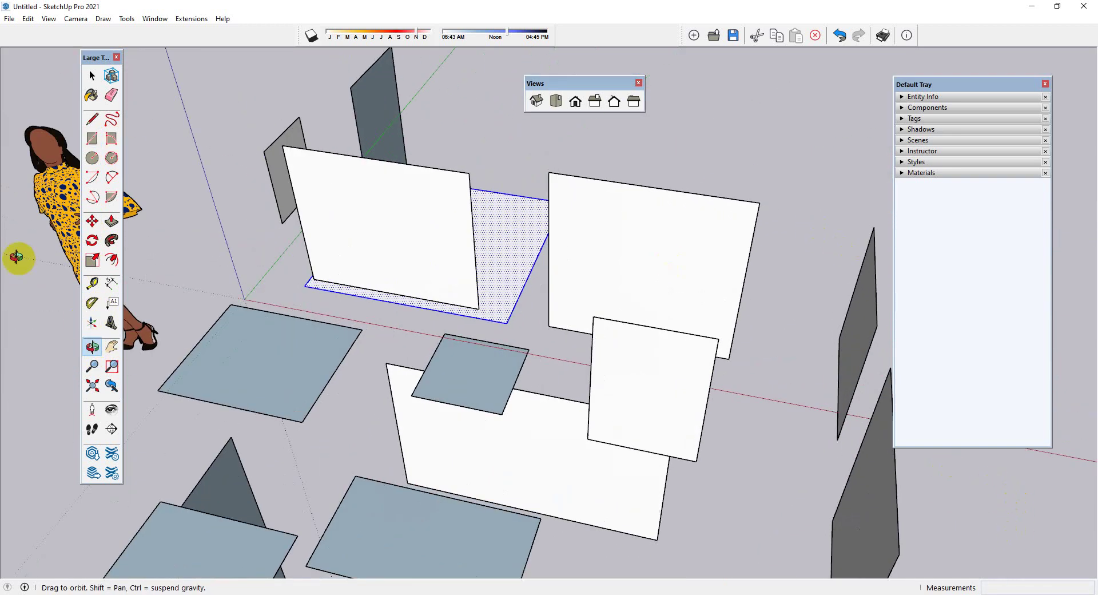
left_click(90, 162)
middle_click_drag(515, 257, 645, 245)
scroll(645, 245, "up", 2)
left_click(569, 300)
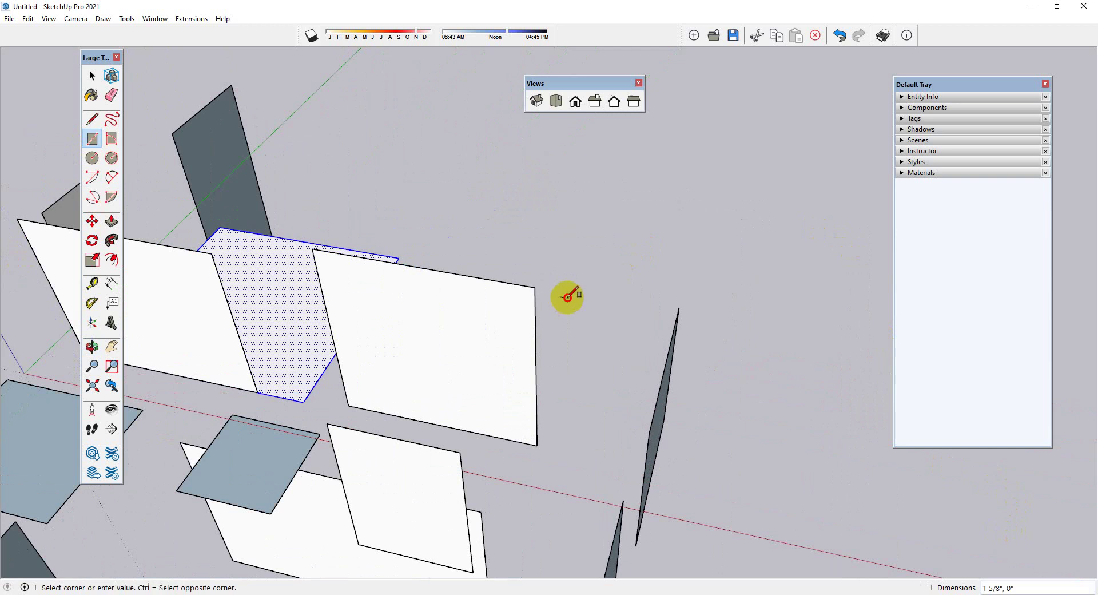
left_click(675, 232)
Step: Zoom out to see all the rectangles in the scene
scroll(673, 232, "down", 2)
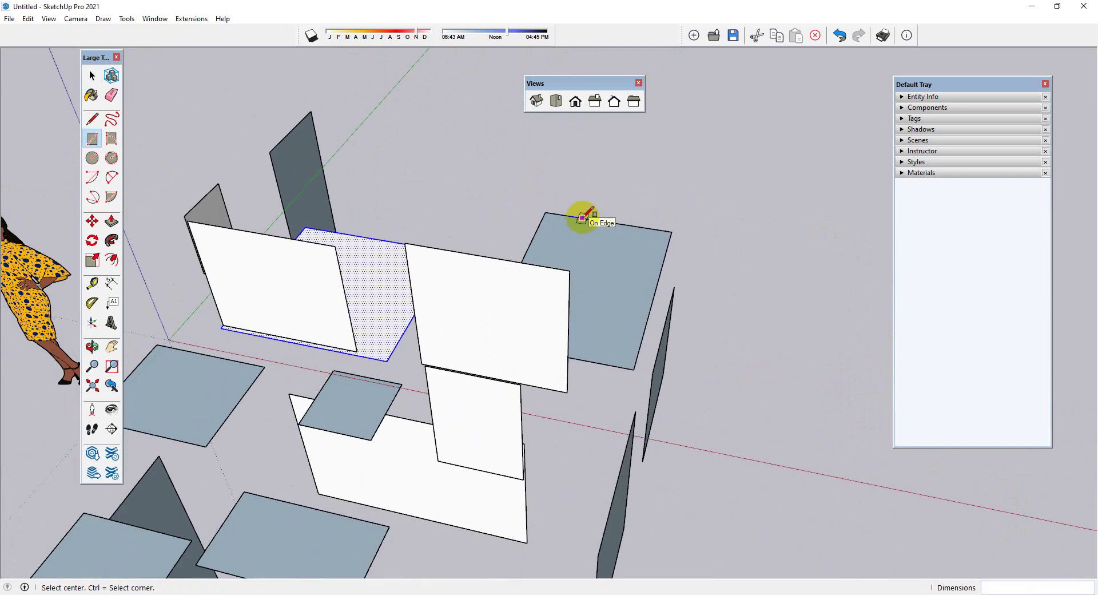
scroll(439, 203, "down", 3)
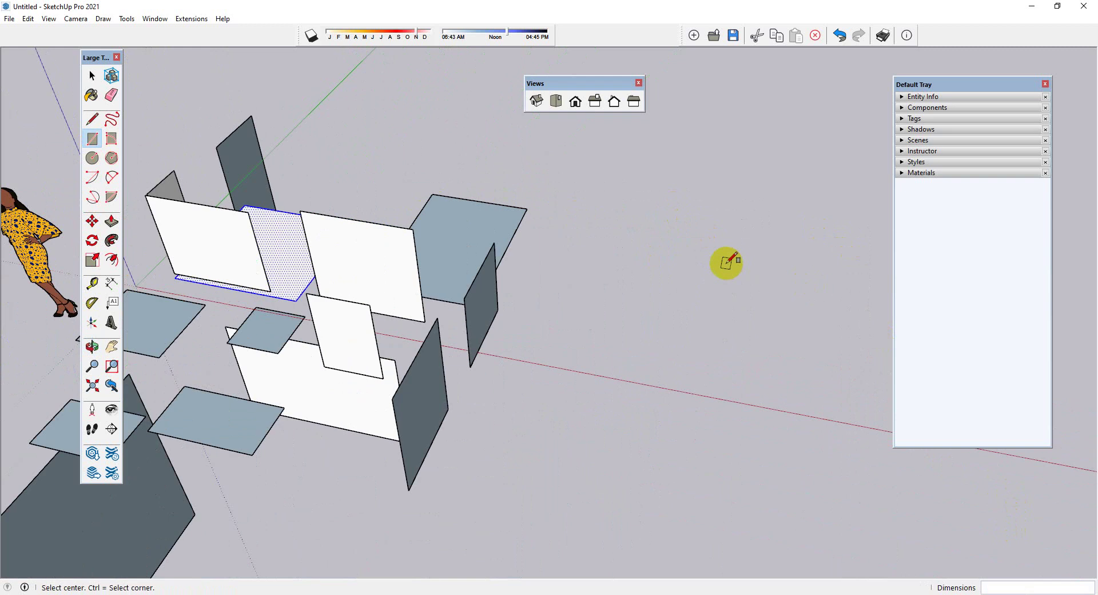
scroll(547, 384, "down", 1)
scroll(547, 384, "down", 1)
key("space")
Step: Box-select and delete all the rectangles, then clear away the leftover stray edges
left_click_drag(651, 536, 223, 148)
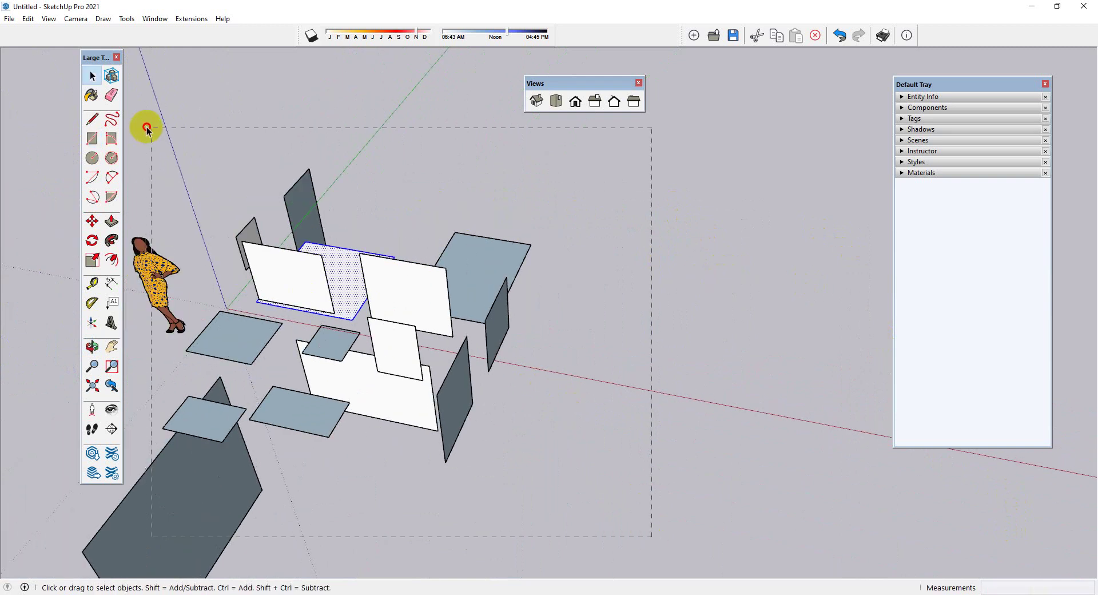
key("Delete")
left_click_drag(361, 468, 179, 399)
key("Delete")
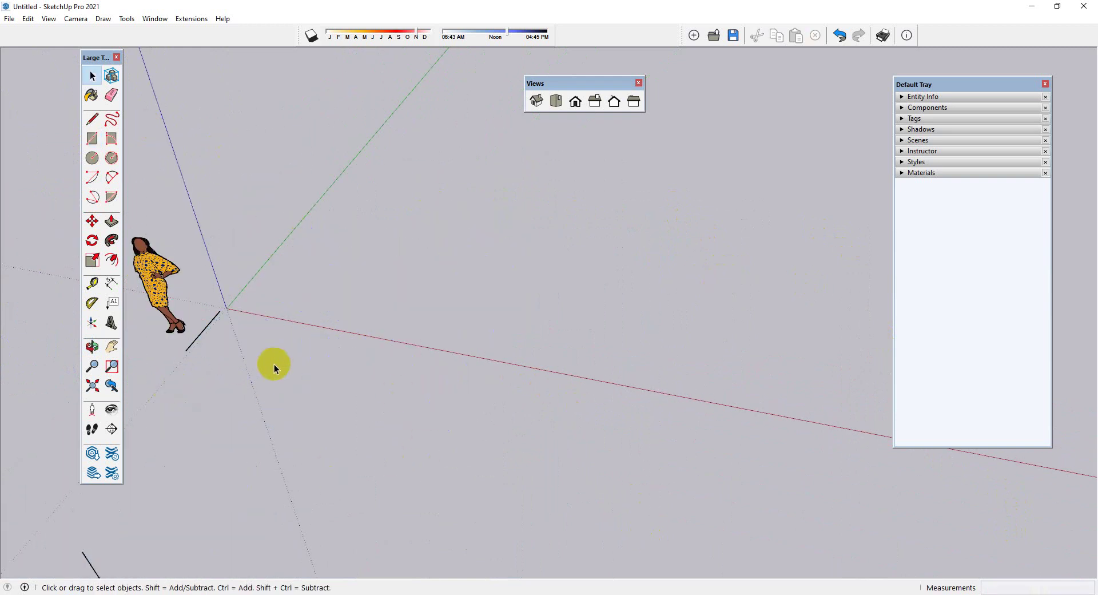
left_click_drag(275, 362, 203, 310)
key("Delete")
middle_click_drag(204, 312, 282, 461)
left_click_drag(294, 551, 97, 441)
key("Delete")
mouse_move(98, 442)
middle_mouse_down()
mouse_move(257, 368)
mouse_move(184, 211)
middle_mouse_up()
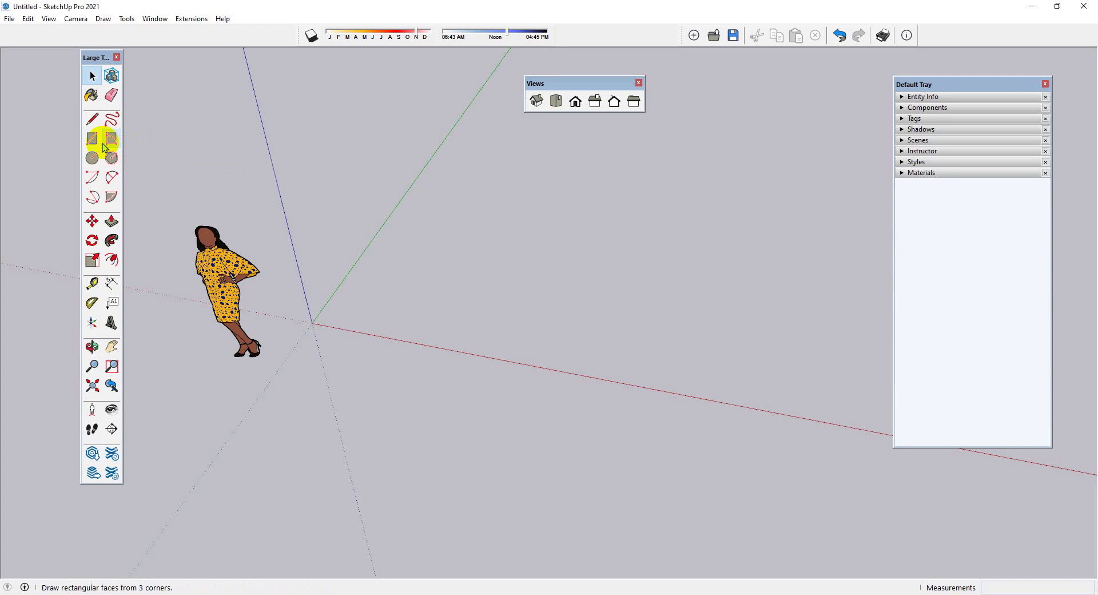
Step: Draw a rotated rectangle 5' long and 3' wide from a corner on the red axis
left_click(109, 139)
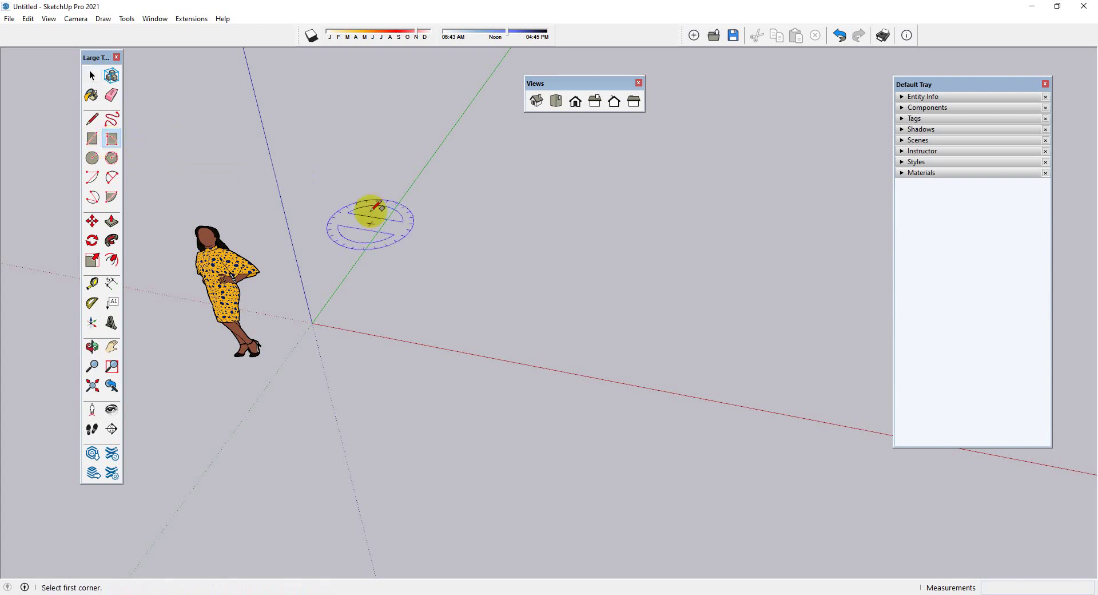
scroll(412, 314, "up", 1)
scroll(411, 315, "up", 1)
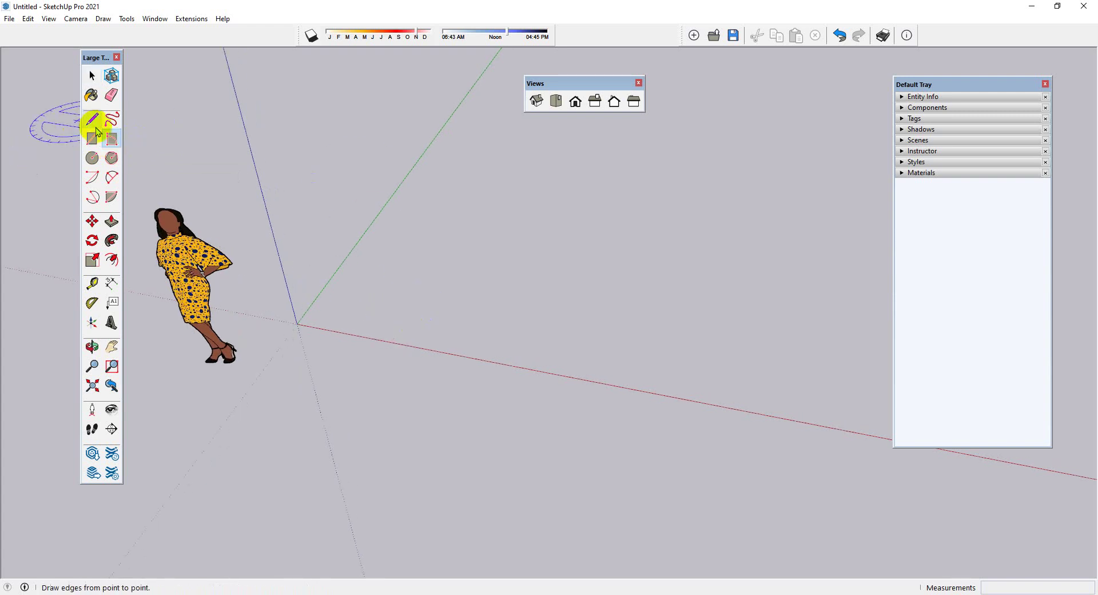
left_click(404, 326)
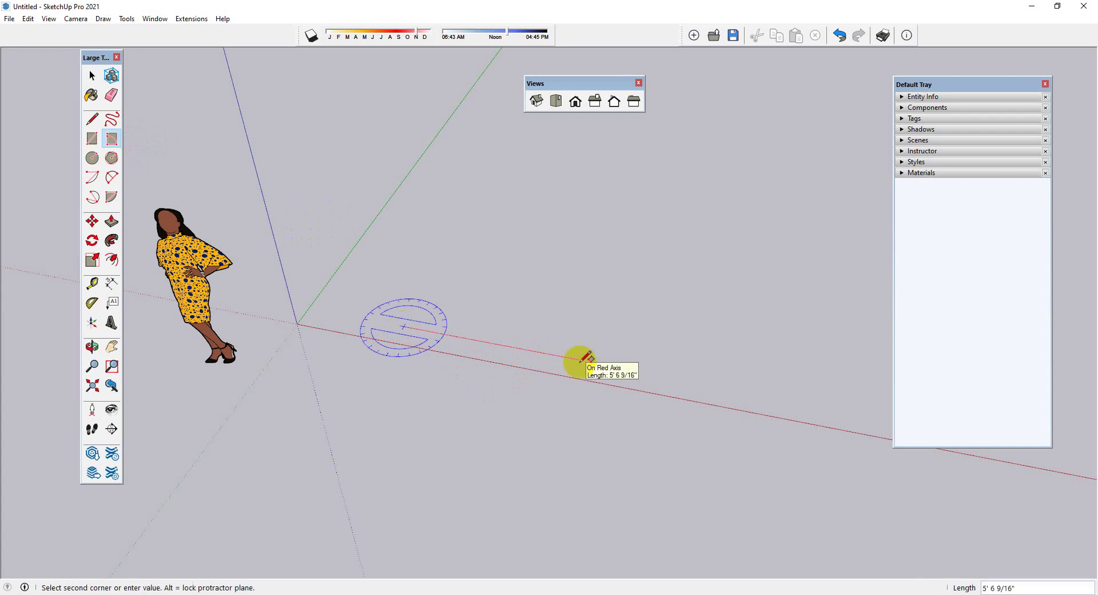
left_click(110, 139)
left_click(416, 320)
type("5'")
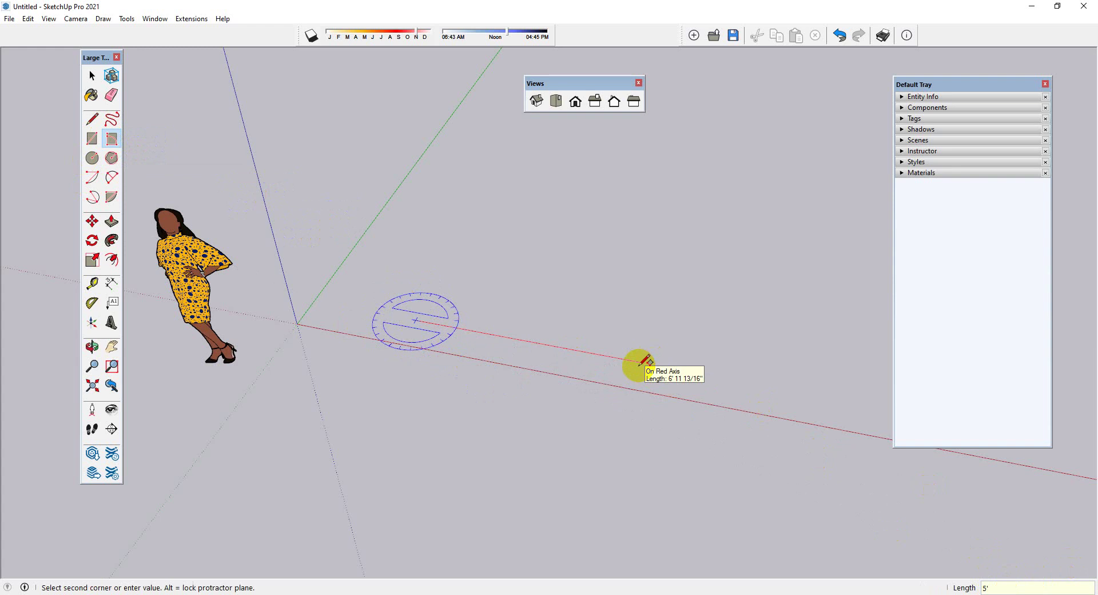
key("Return")
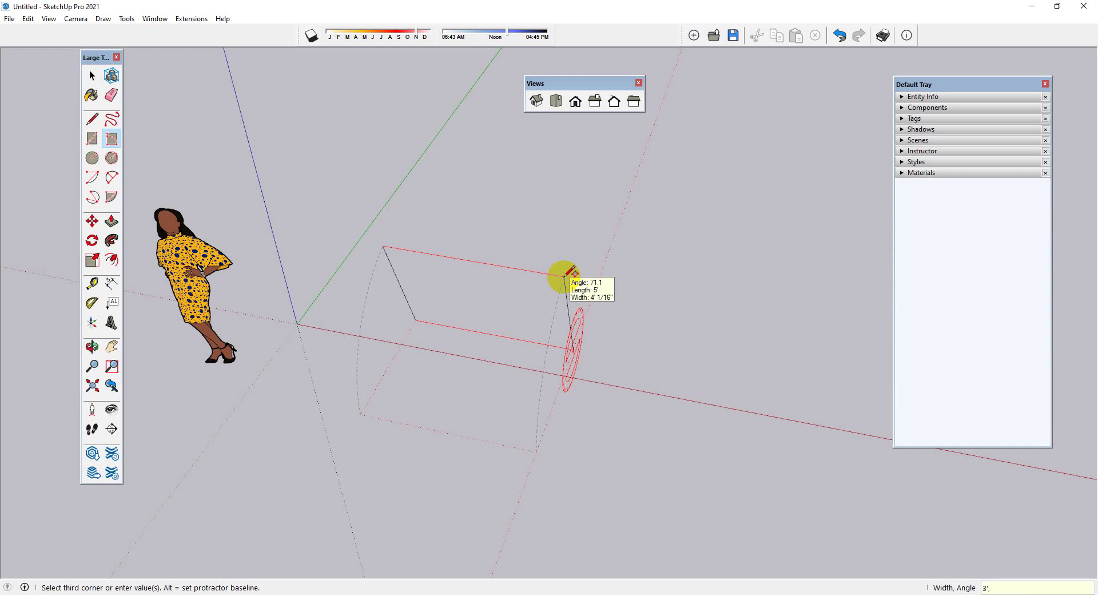
type("90")
key("Return")
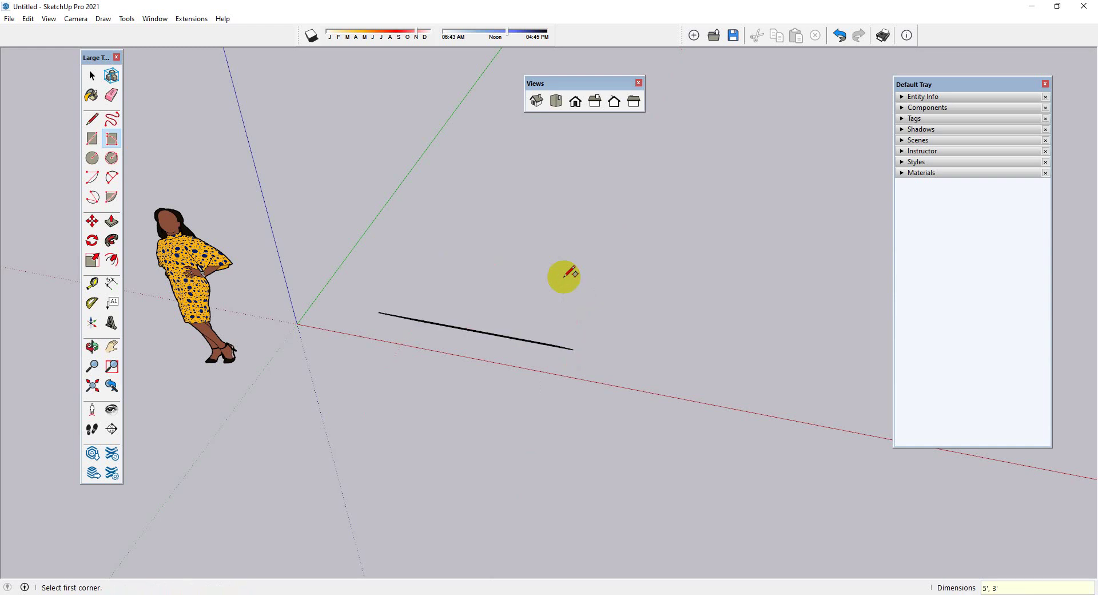
Step: Draw a loose line from the rectangle's lower corner out onto the ground, then select the face
mouse_move(564, 276)
middle_mouse_down()
mouse_move(544, 417)
mouse_move(392, 262)
mouse_move(466, 201)
mouse_move(576, 341)
mouse_move(429, 446)
mouse_move(458, 345)
mouse_move(527, 208)
mouse_move(463, 547)
middle_mouse_up()
left_click_drag(463, 546, 478, 448)
mouse_move(338, 382)
left_mouse_down()
mouse_move(429, 409)
mouse_move(596, 372)
mouse_move(628, 234)
left_mouse_up()
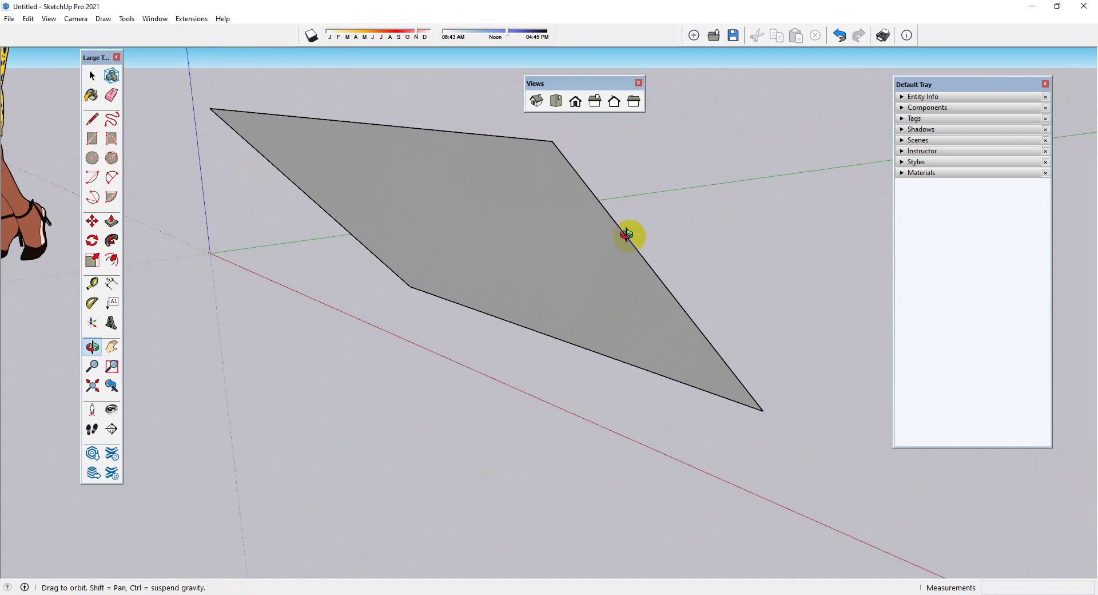
key("l")
left_click(743, 386)
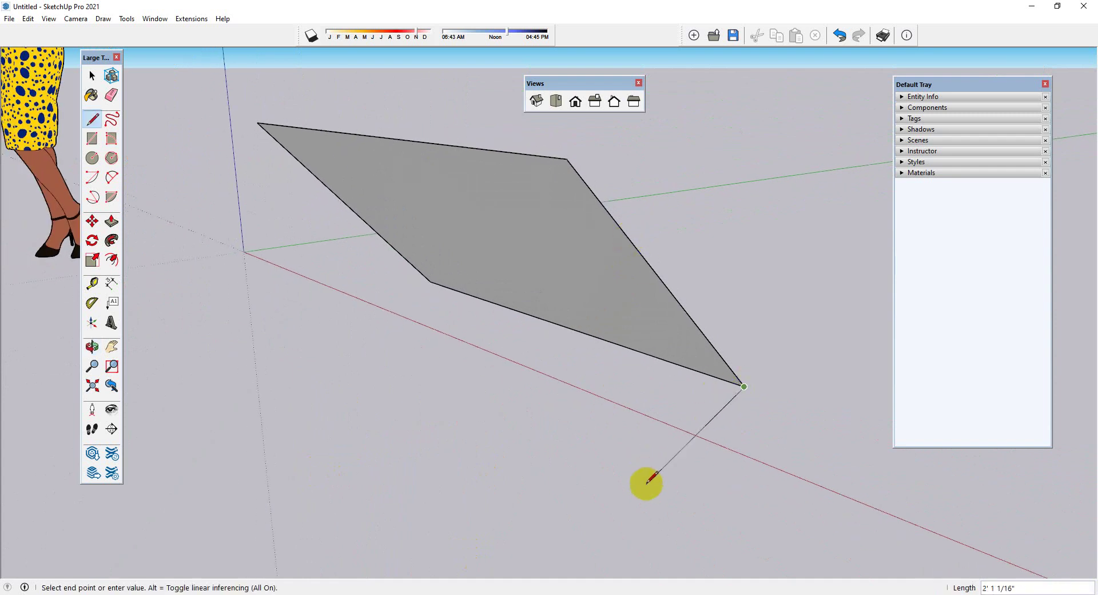
middle_click_drag(635, 527, 527, 458)
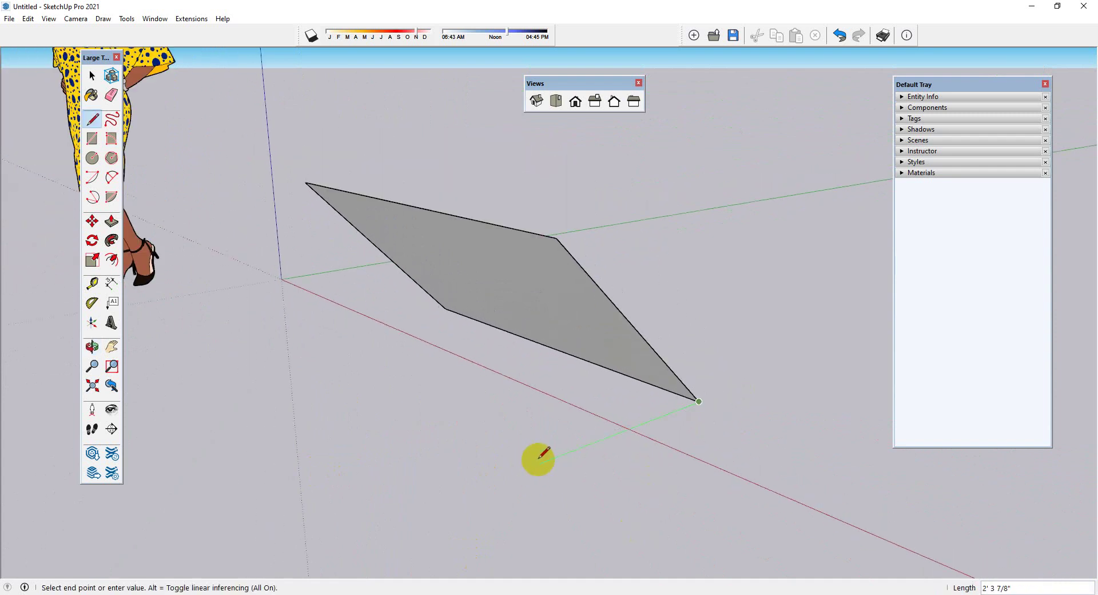
left_click(537, 458)
mouse_move(712, 461)
middle_mouse_down()
mouse_move(701, 347)
mouse_move(780, 394)
mouse_move(743, 513)
mouse_move(612, 287)
middle_mouse_up()
key("space")
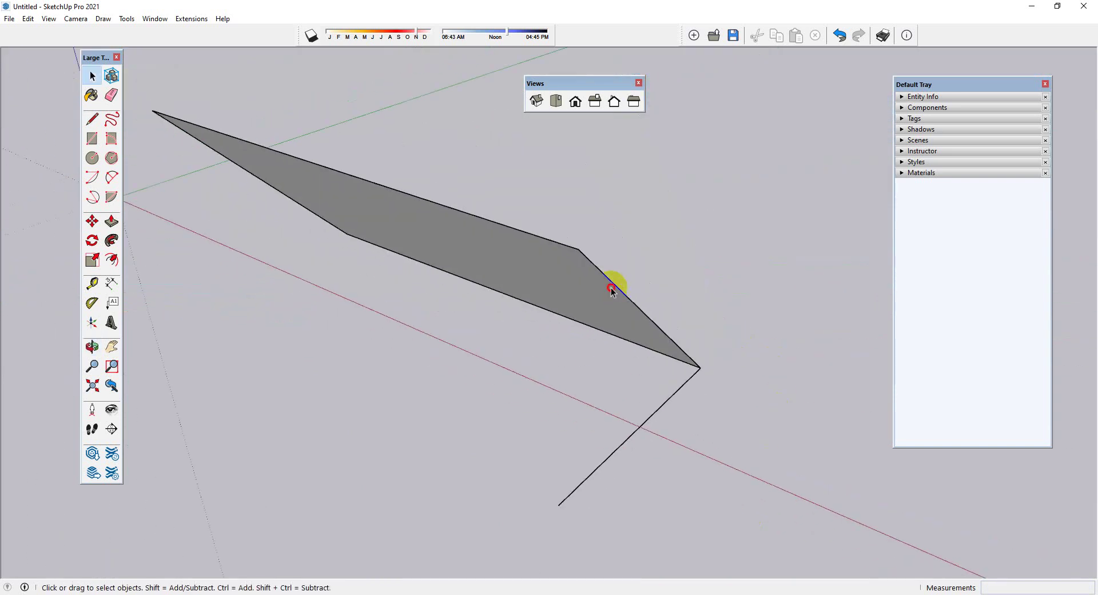
double_click(610, 289)
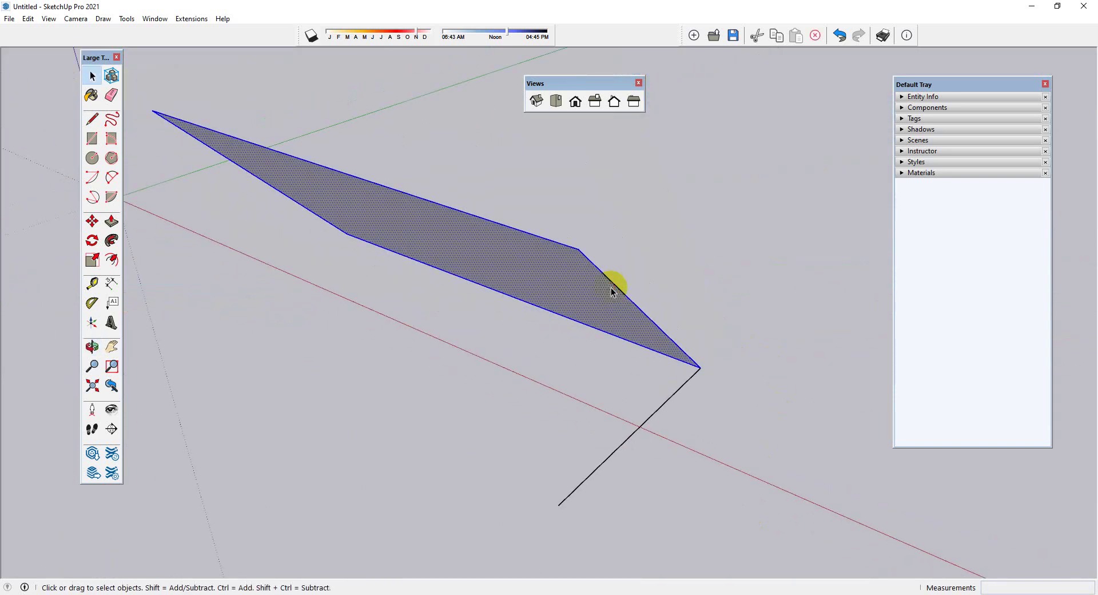
Step: Draw a 1' by 1' rotated square from a corner on the red axis
left_click(110, 140)
scroll(147, 196, "down", 2)
scroll(147, 196, "down", 2)
scroll(501, 349, "up", 3)
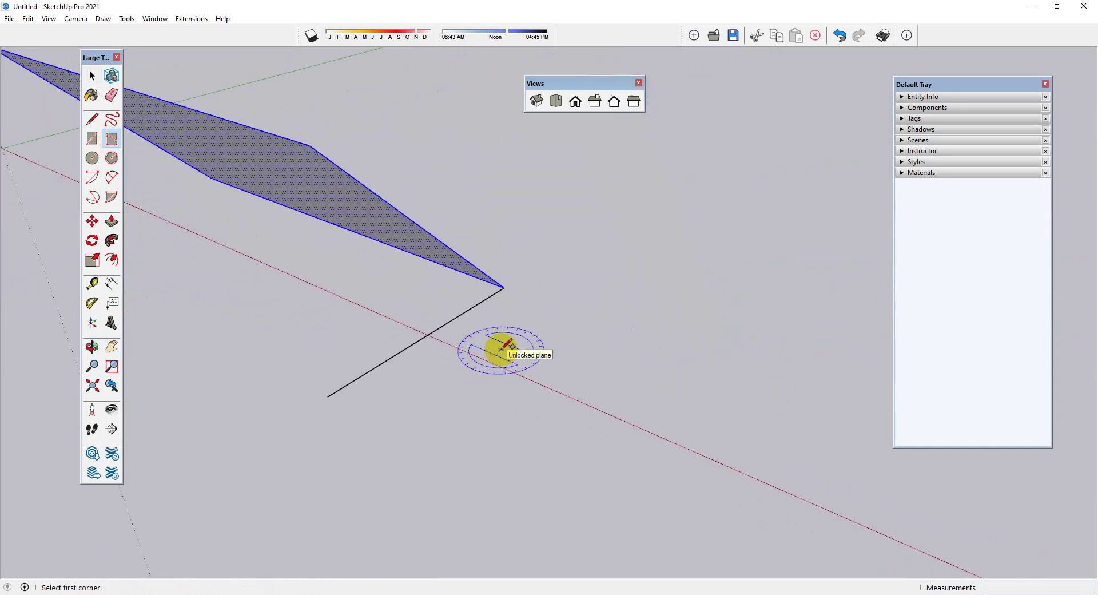
left_click(502, 346)
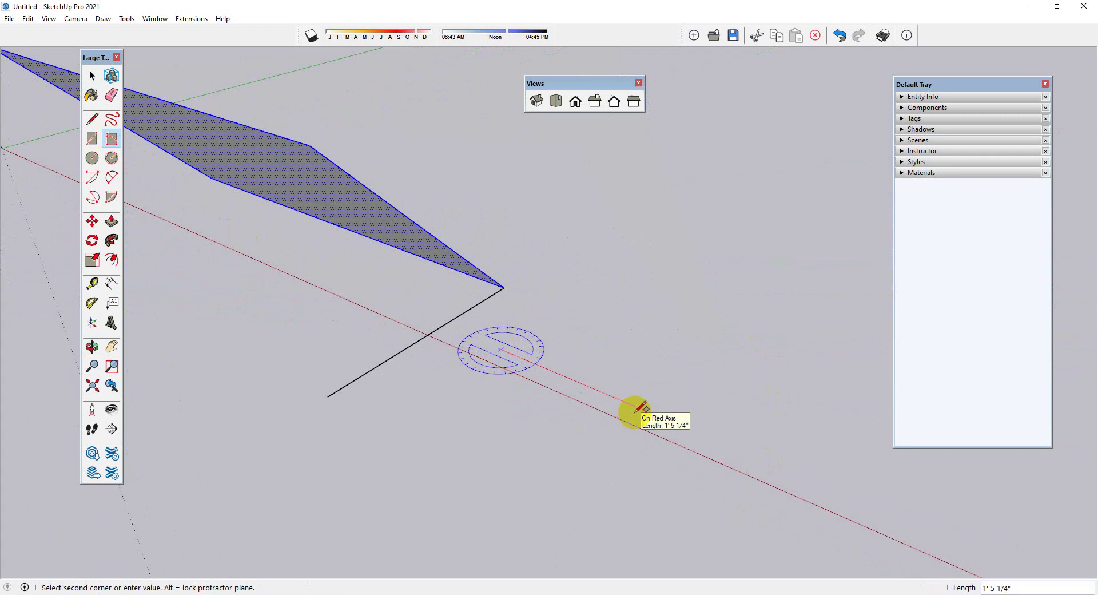
key("Return")
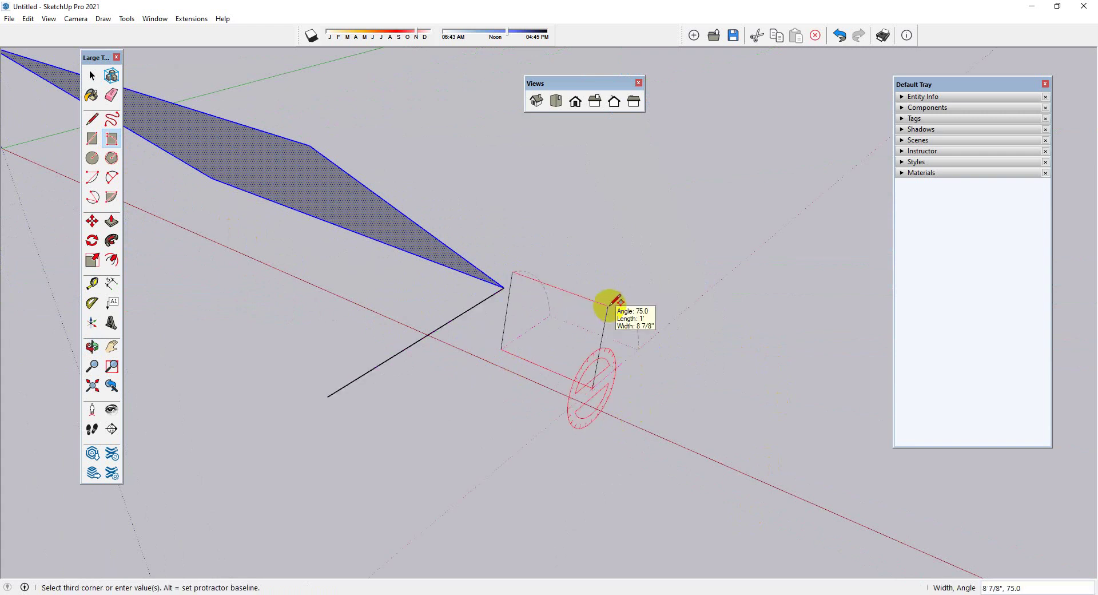
type("1',45")
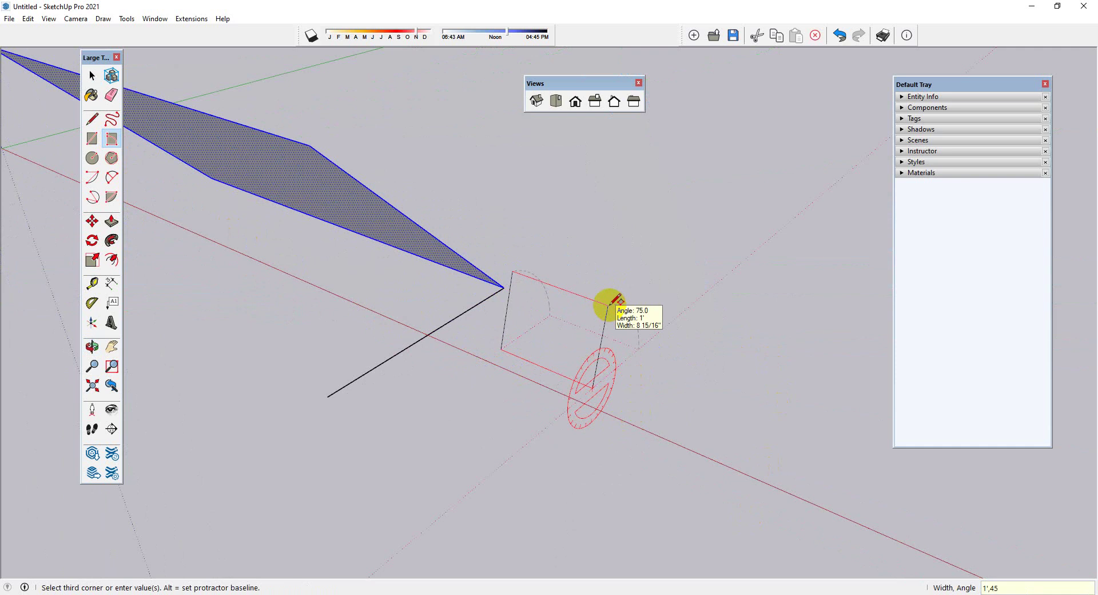
key("Return")
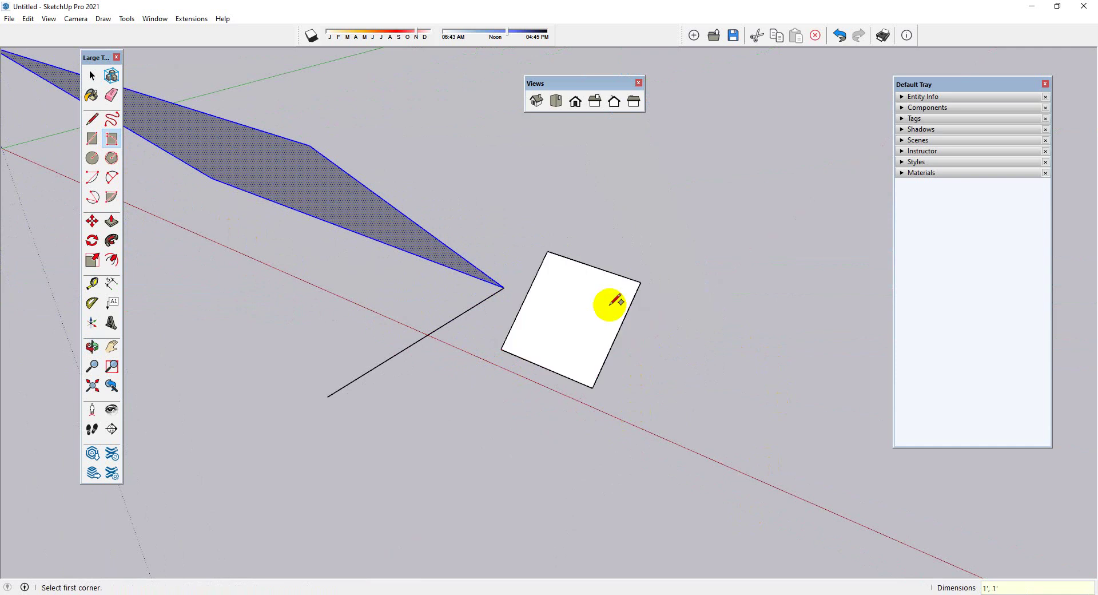
Step: Orbit to check the new square, then switch to the PowerPoint slides
key("o")
mouse_move(668, 344)
left_mouse_down()
mouse_move(432, 317)
mouse_move(697, 291)
mouse_move(706, 316)
mouse_move(632, 336)
left_mouse_up()
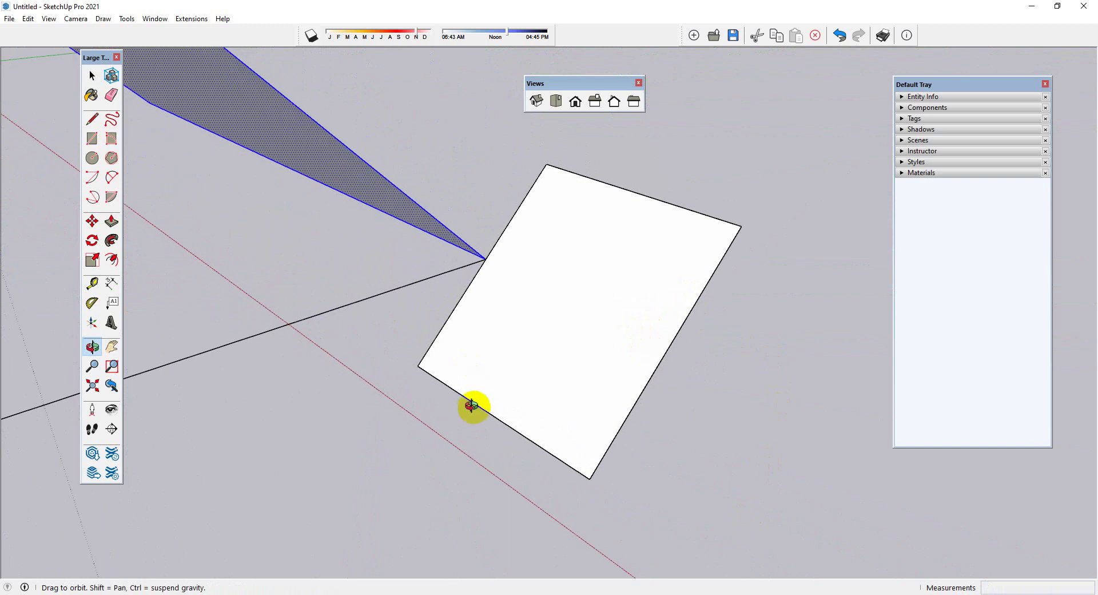
mouse_move(748, 235)
left_mouse_down()
mouse_move(703, 216)
mouse_move(569, 223)
mouse_move(380, 429)
mouse_move(581, 447)
mouse_move(756, 383)
mouse_move(644, 329)
mouse_move(568, 437)
left_mouse_up()
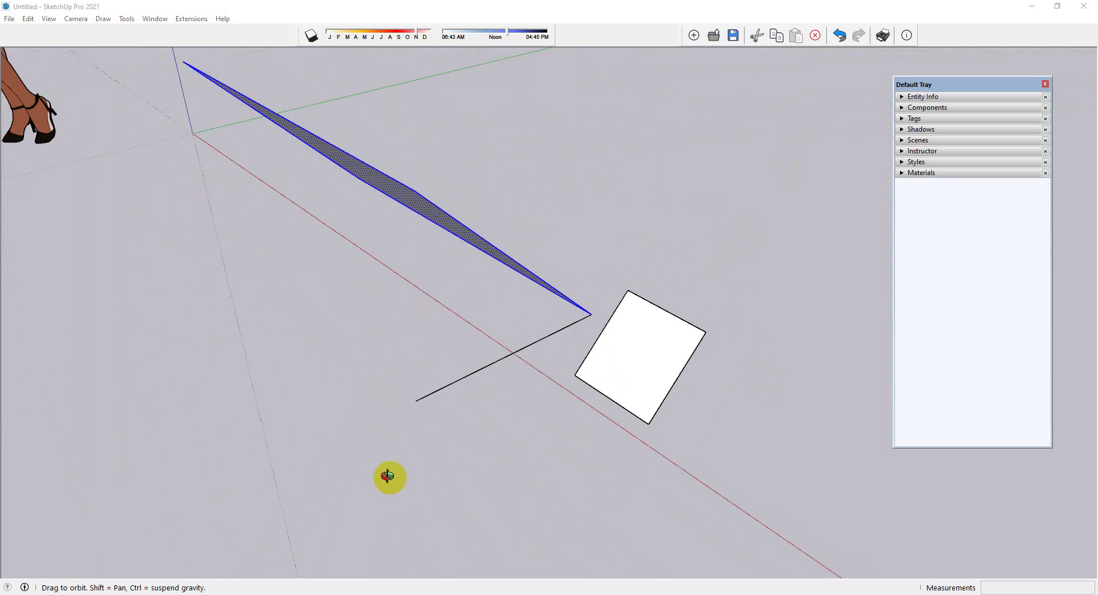
key("alt+Tab")
Step: Highlight the Rectangle and Rotate Rectangle entries on the Commands slide, then minimize PowerPoint
left_click(110, 290)
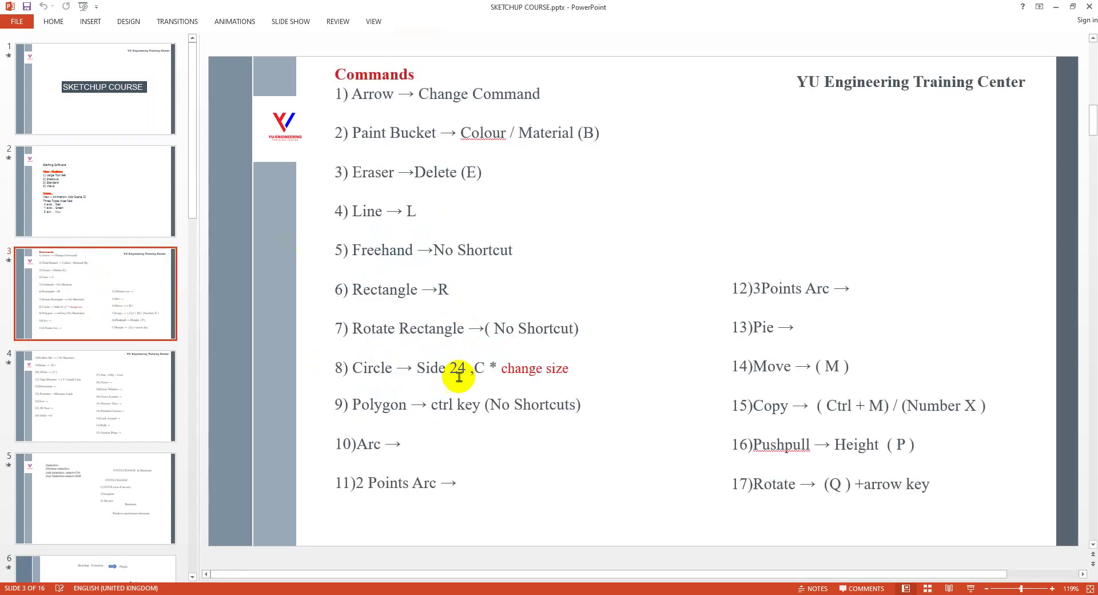
left_click_drag(456, 290, 438, 290)
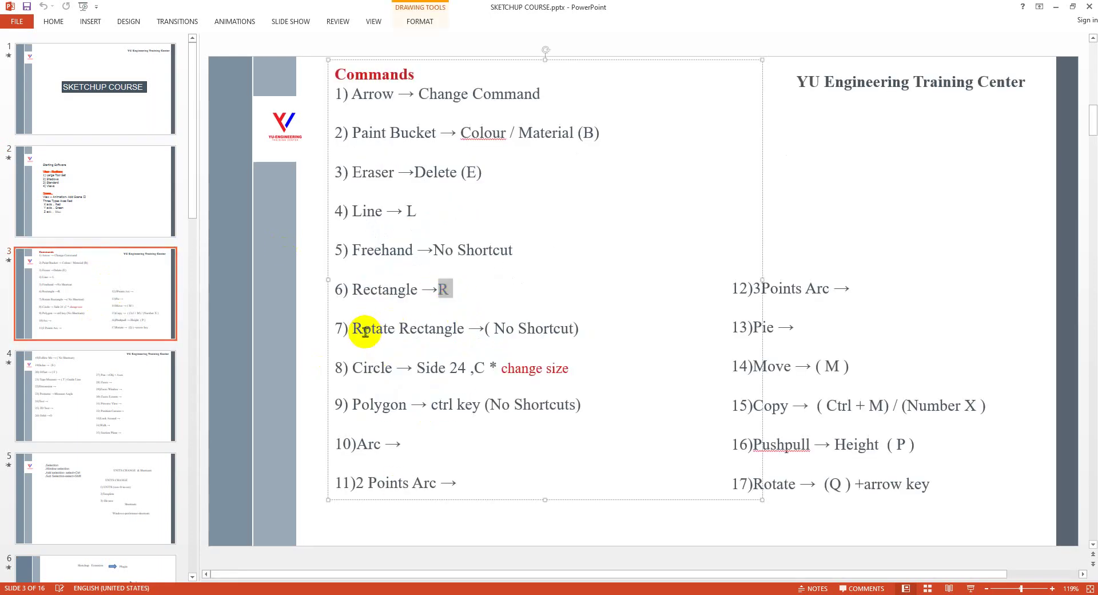
left_click_drag(355, 328, 591, 327)
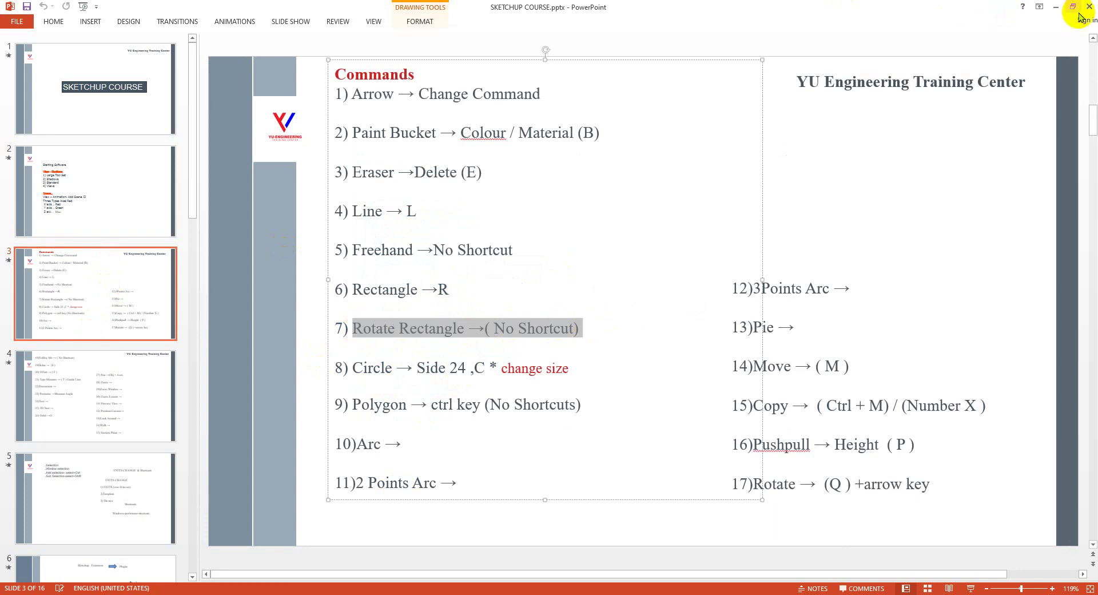
left_click(584, 324)
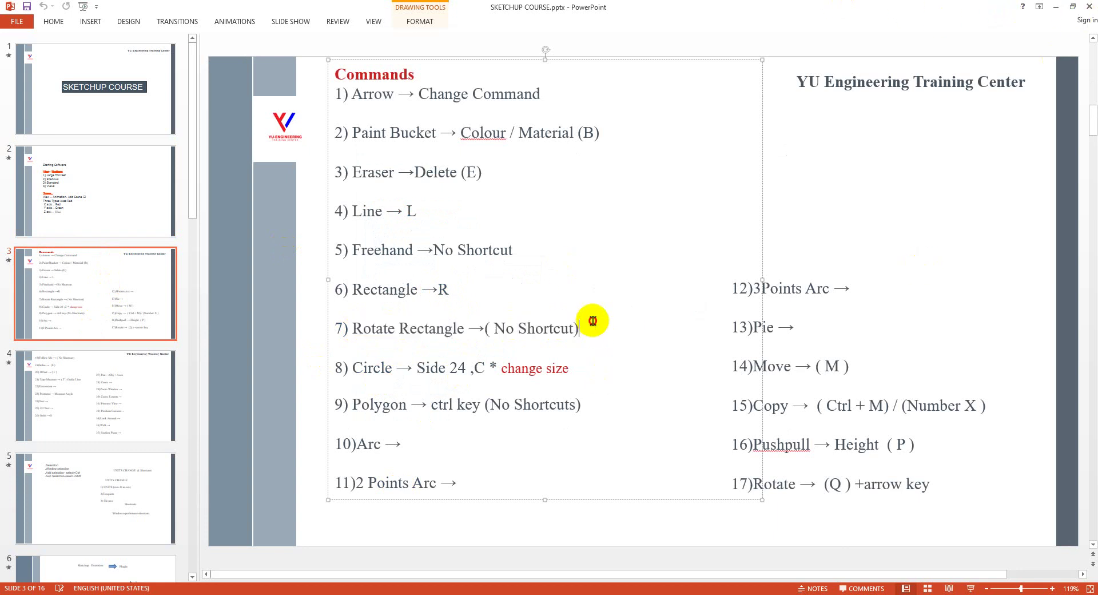
left_click(1056, 9)
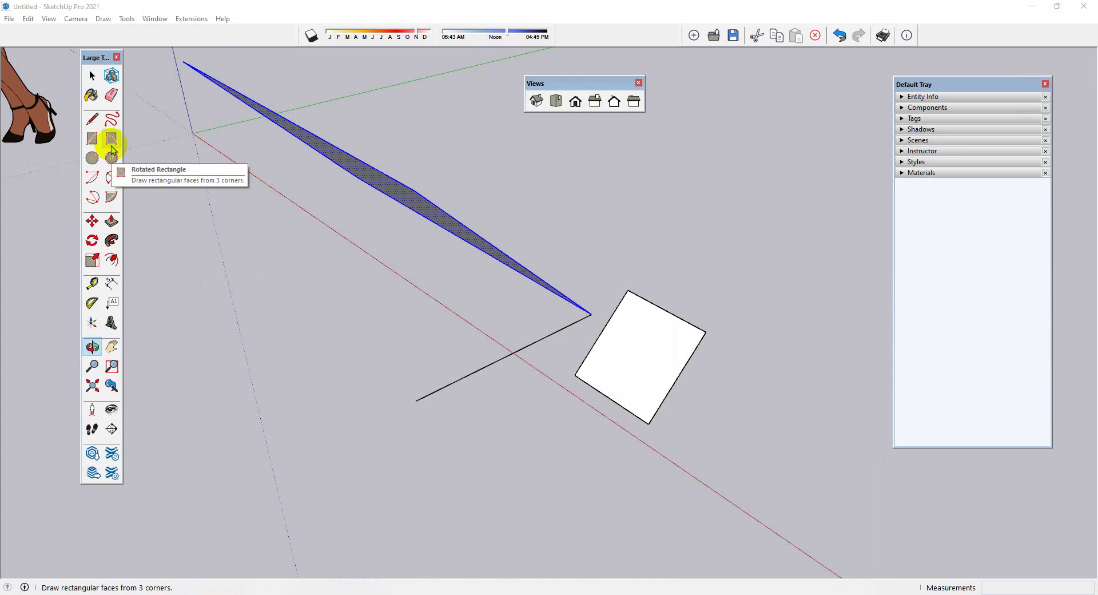
Step: Orbit in closer to the square, then bring the PowerPoint Commands slide back
mouse_move(349, 276)
left_mouse_down()
mouse_move(641, 509)
mouse_move(706, 382)
mouse_move(695, 350)
left_mouse_up()
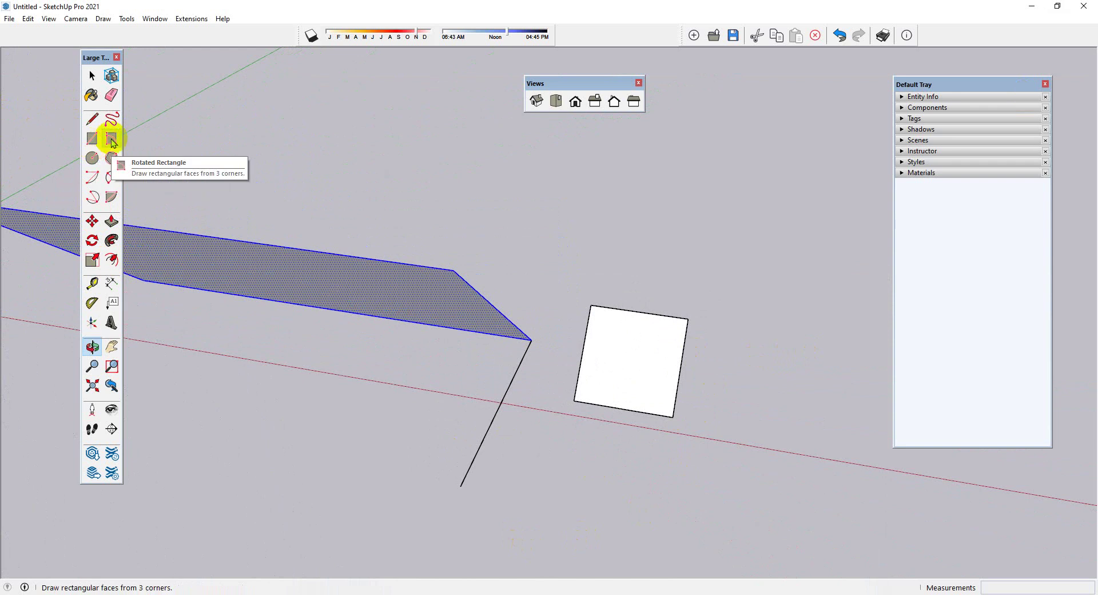
mouse_move(184, 257)
left_mouse_down()
mouse_move(667, 473)
mouse_move(442, 328)
mouse_move(387, 336)
mouse_move(493, 299)
left_mouse_up()
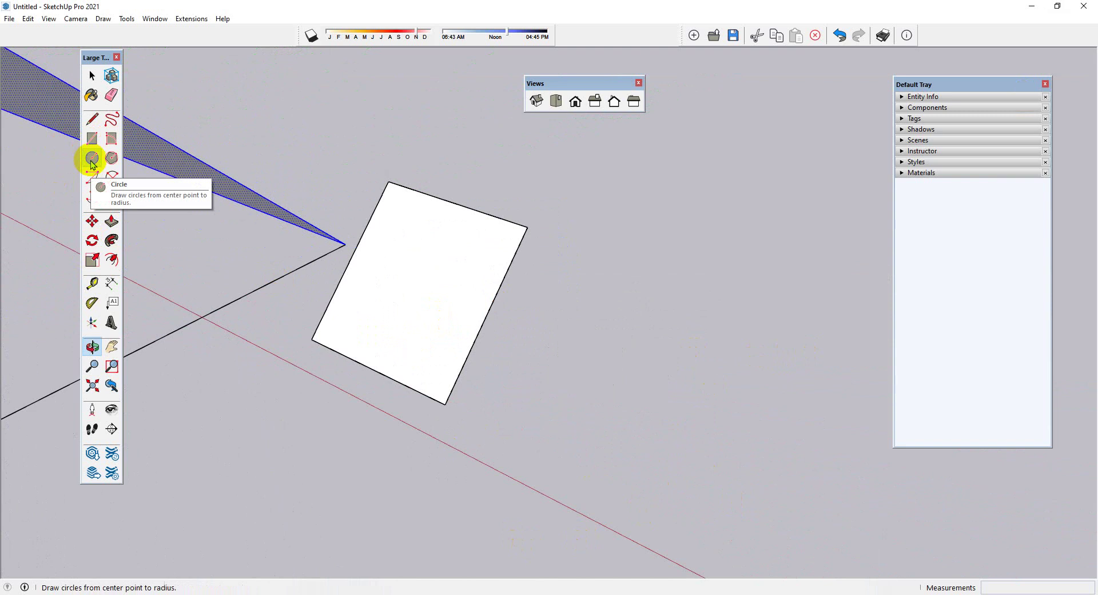
key("alt+Tab")
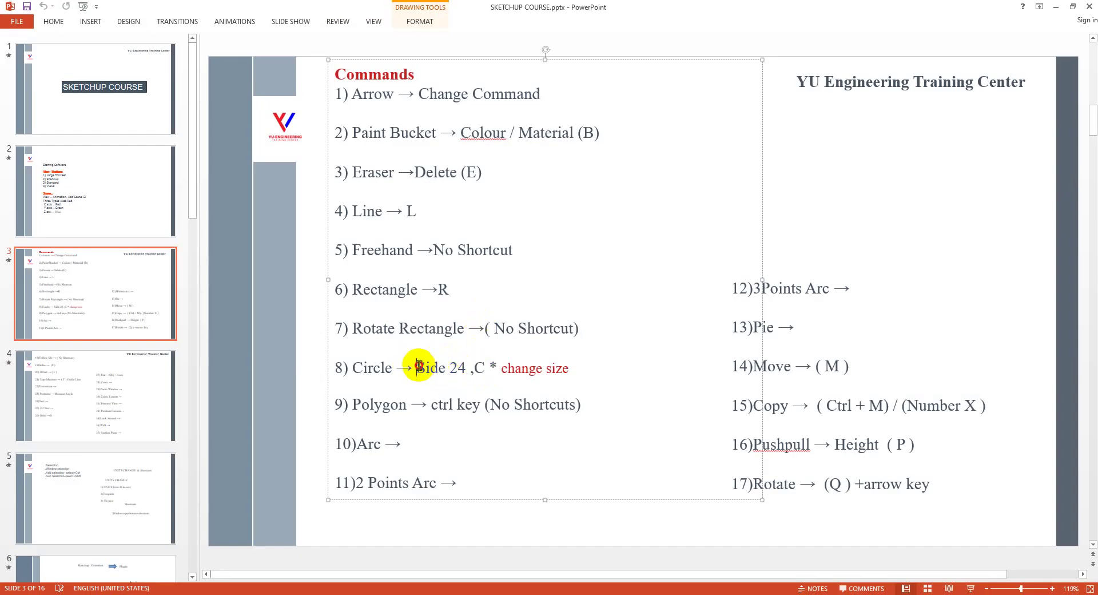
left_click_drag(417, 367, 464, 369)
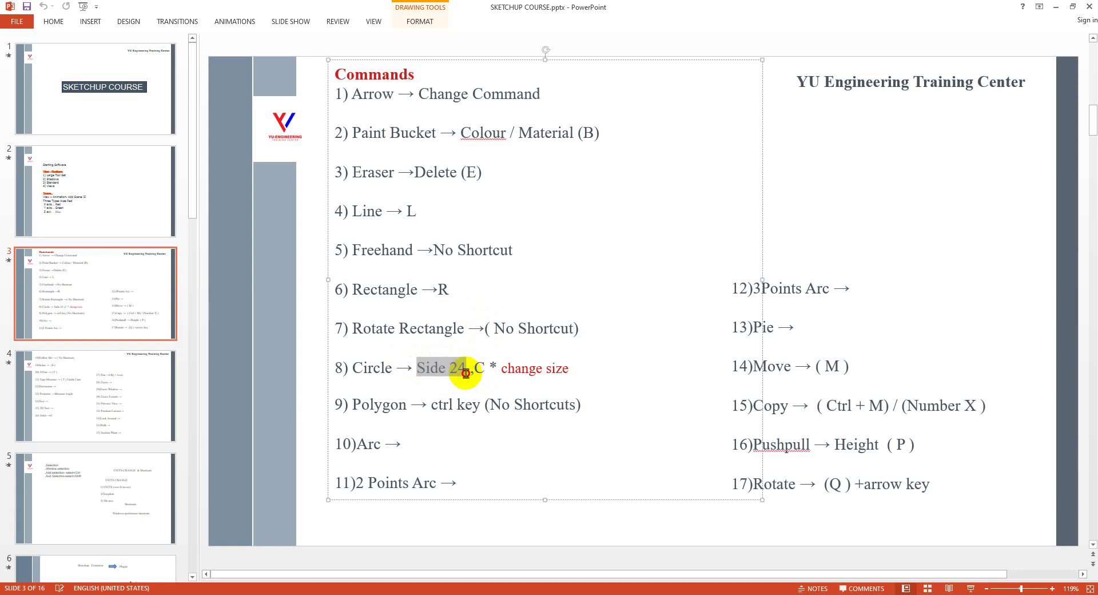
left_click_drag(501, 369, 572, 371)
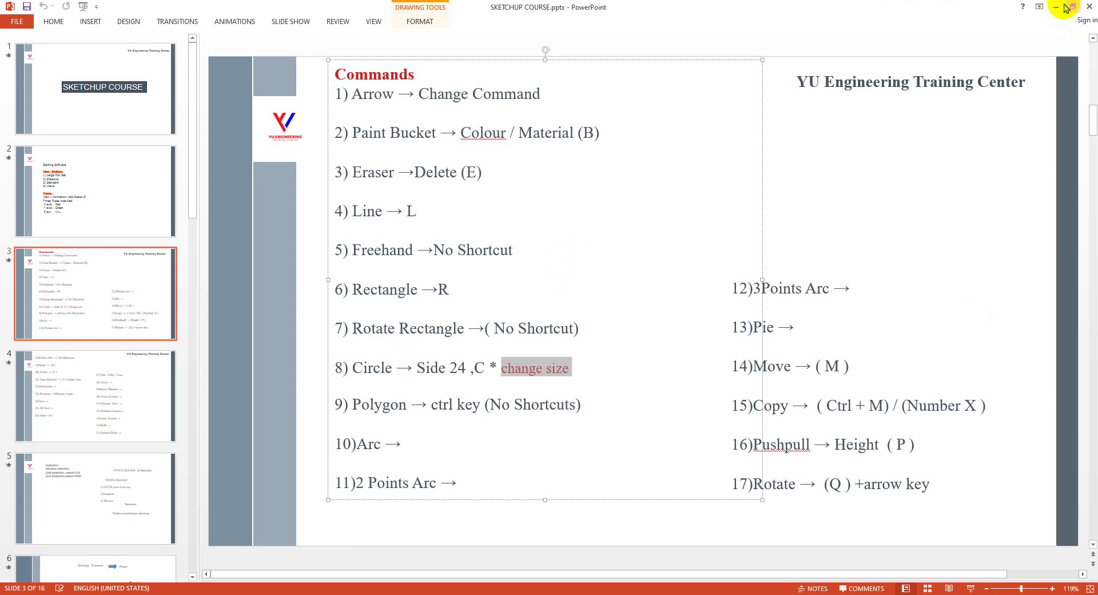
Step: Switch between SketchUp and the Commands slide, ending back in SketchUp
left_click(1057, 6)
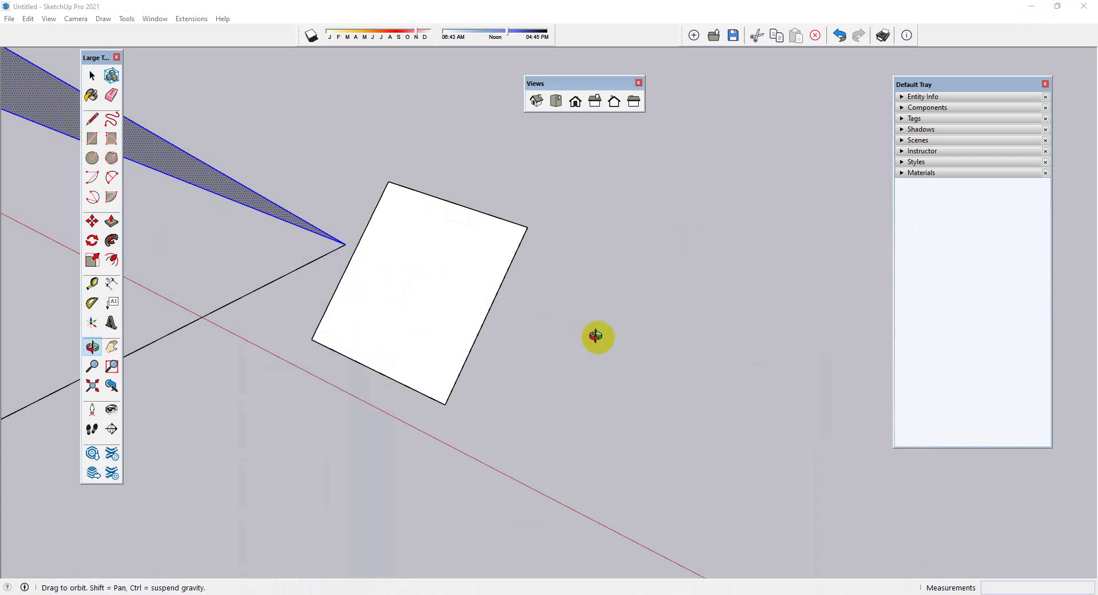
left_click_drag(596, 336, 586, 324)
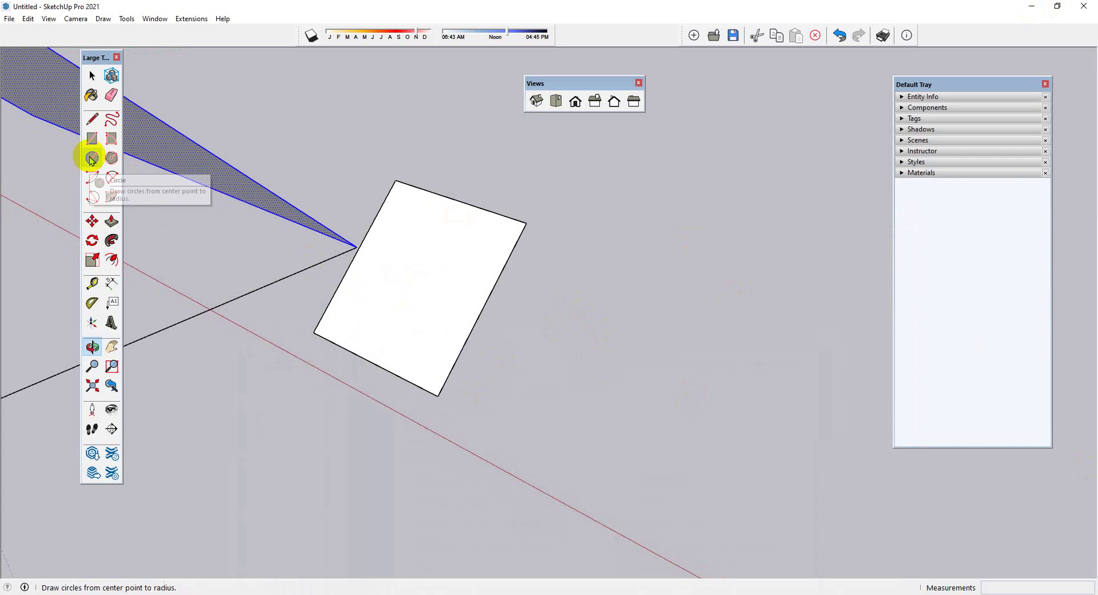
left_click(409, 586)
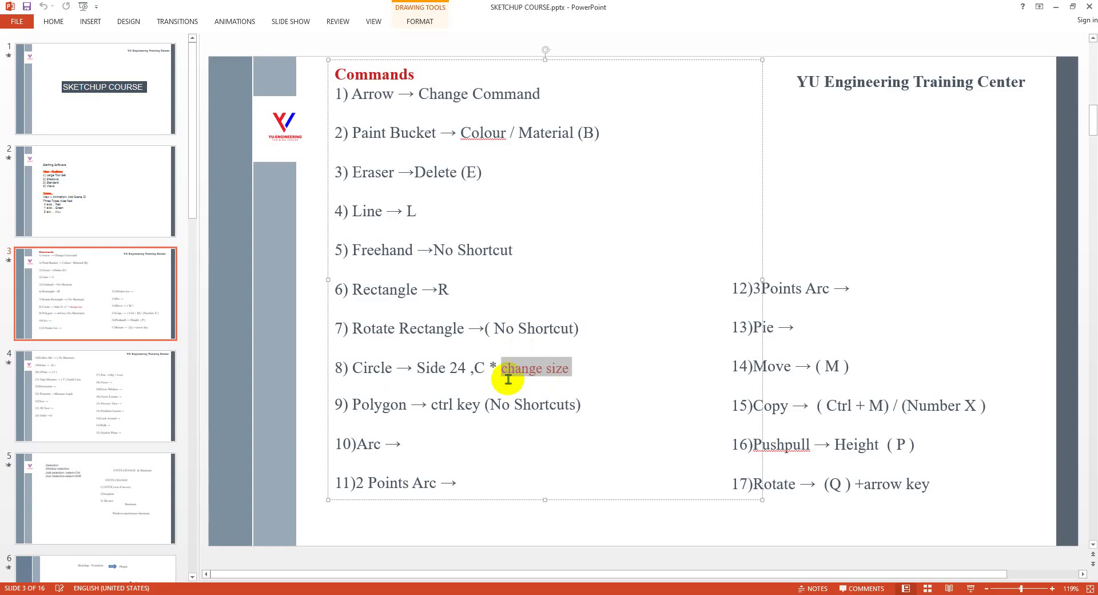
left_click(1056, 6)
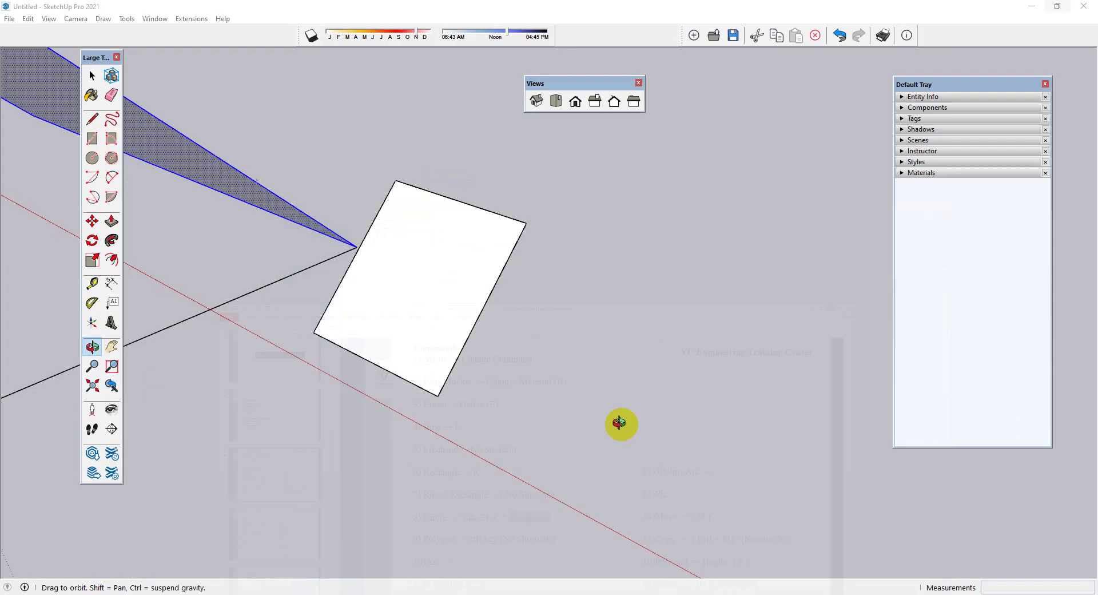
Step: Draw a 24-sided circle of radius 6 to the right of the rectangle
key("c")
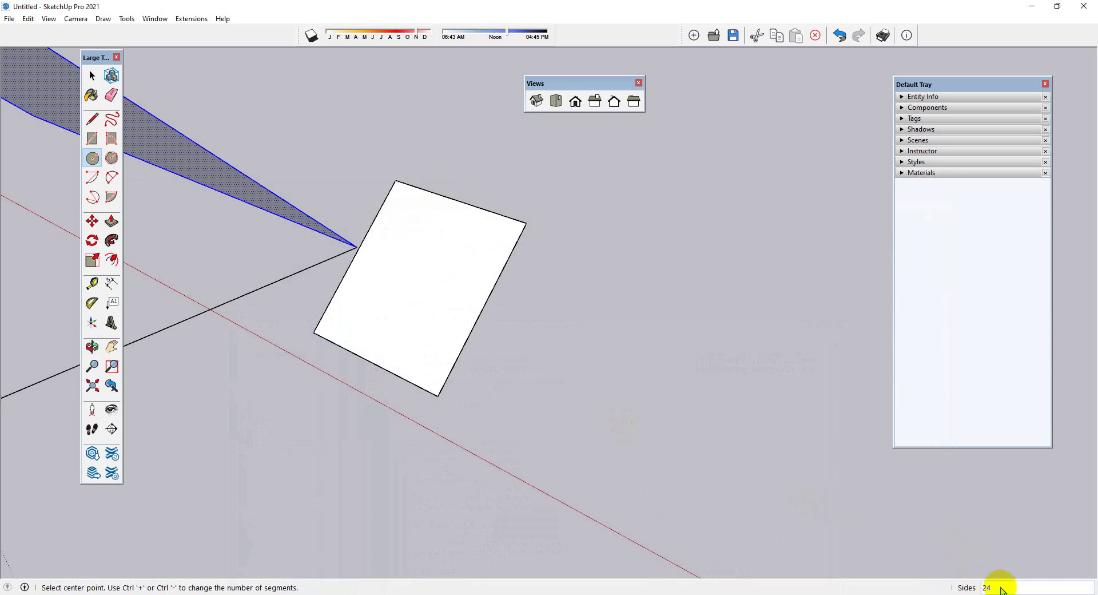
left_click(980, 589)
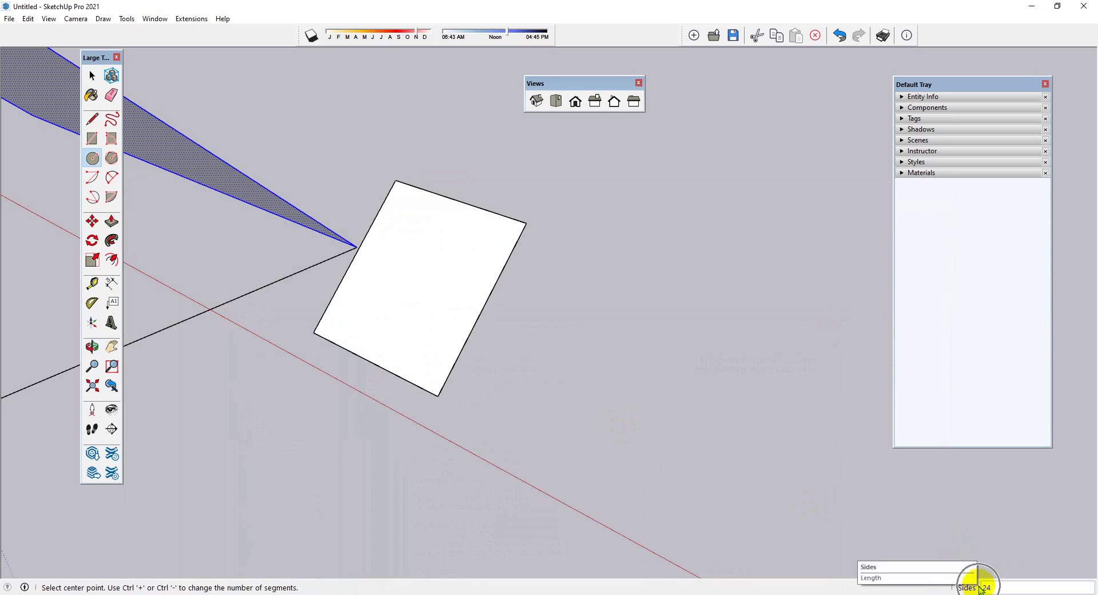
left_click(892, 567)
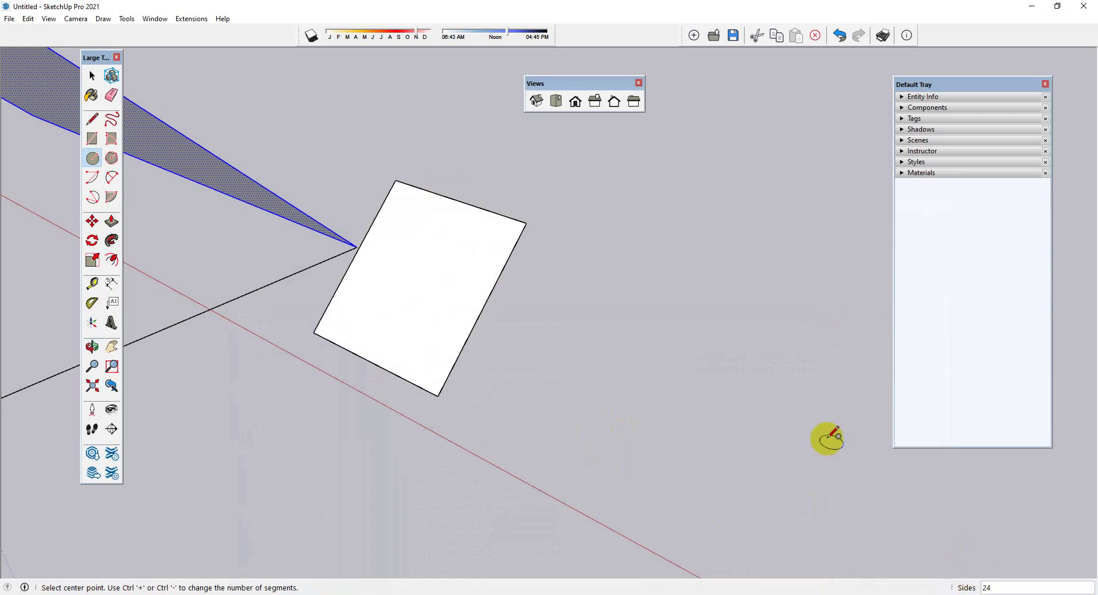
left_click(585, 408)
type("6")
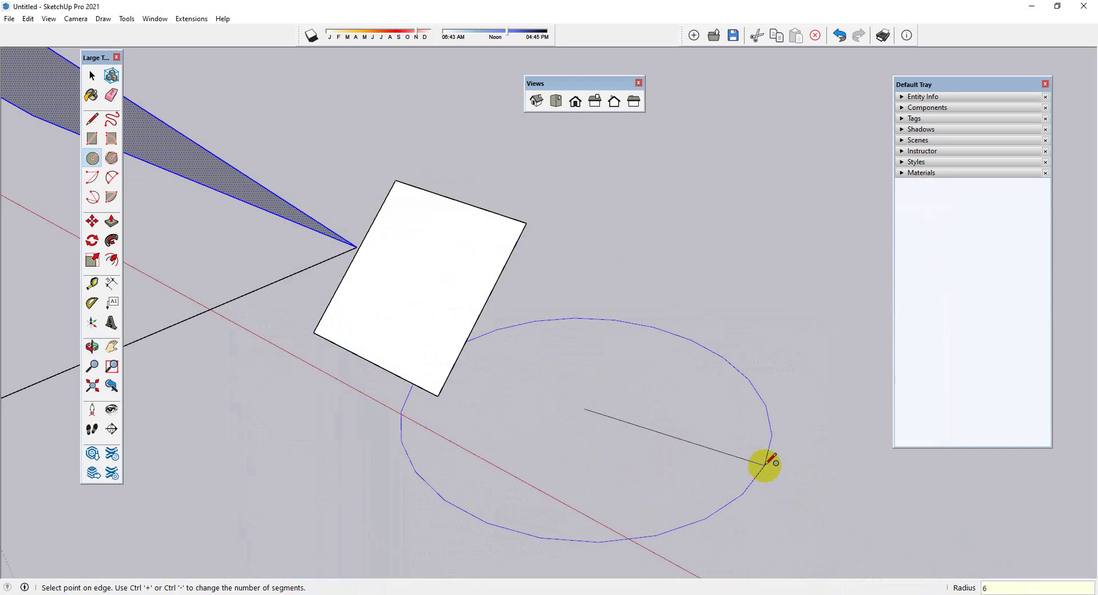
key("Return")
scroll(761, 462, "up", 2)
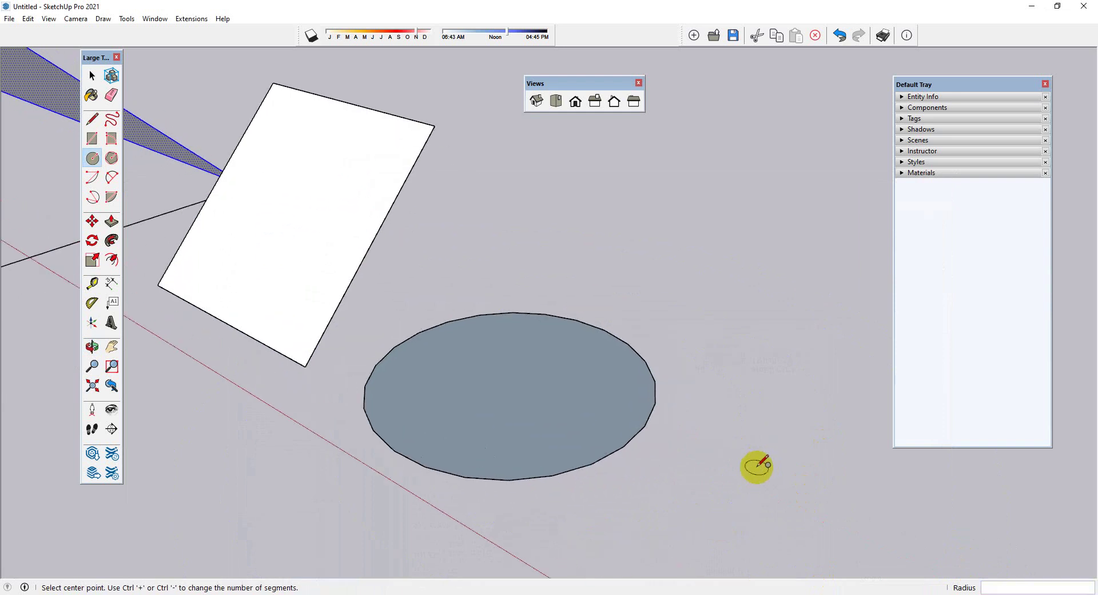
scroll(522, 358, "down", 2)
Step: Draw a pentagon of radius 6 below-right of the circle
key("space")
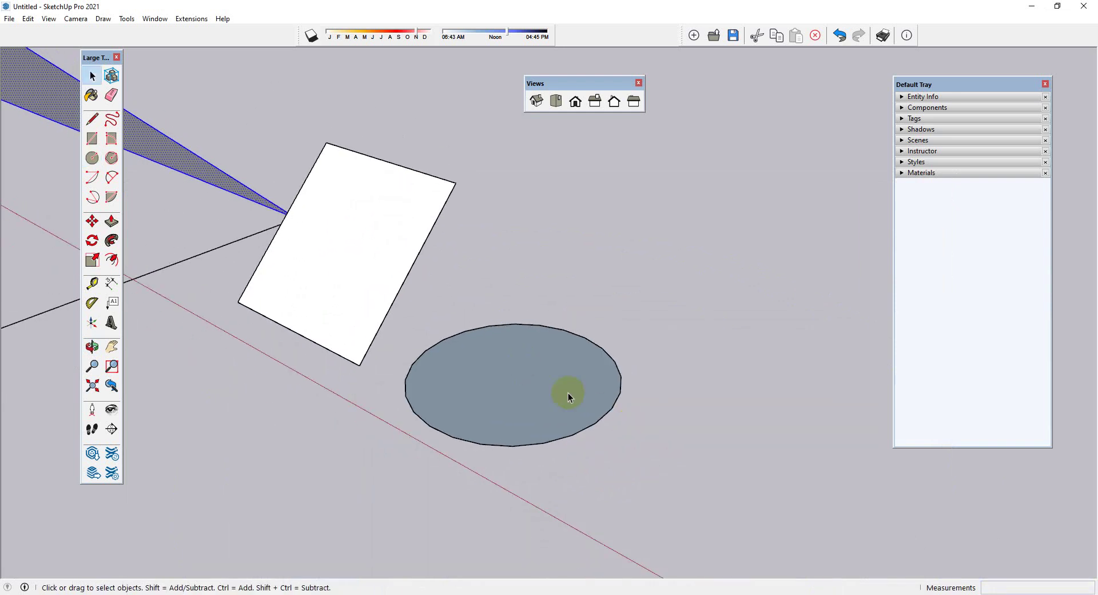
scroll(424, 343, "down", 1)
key("c")
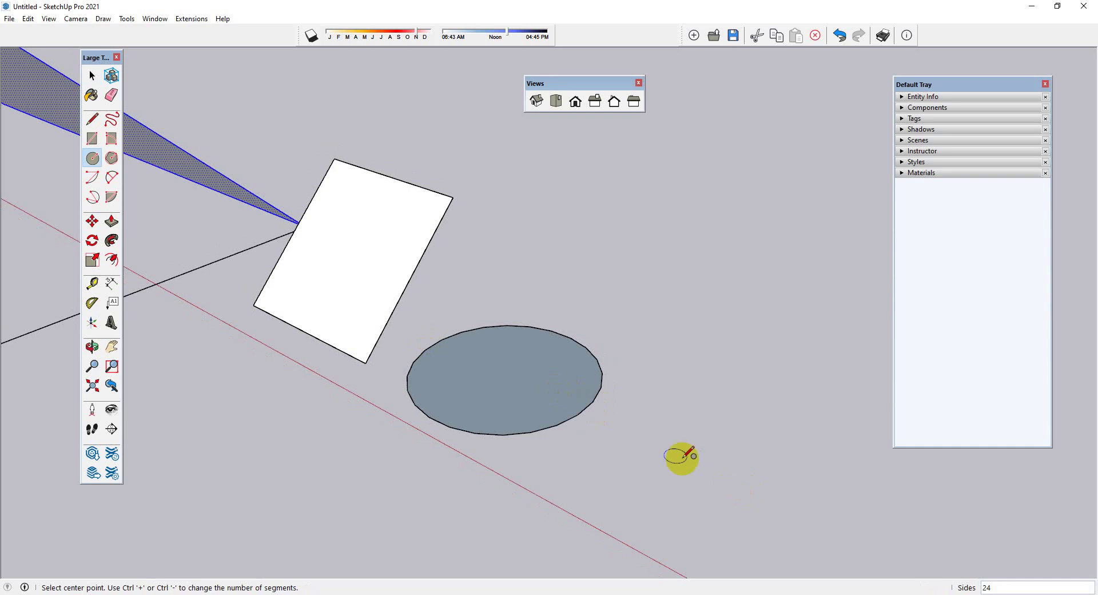
scroll(682, 458, "down", 2)
scroll(713, 473, "up", 1)
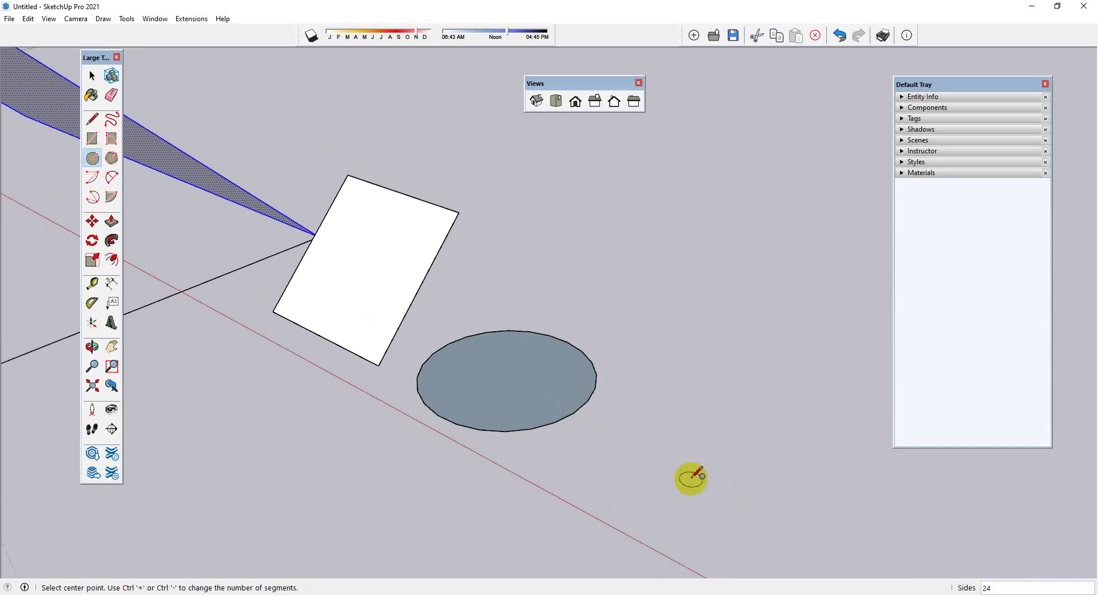
scroll(691, 478, "up", 1)
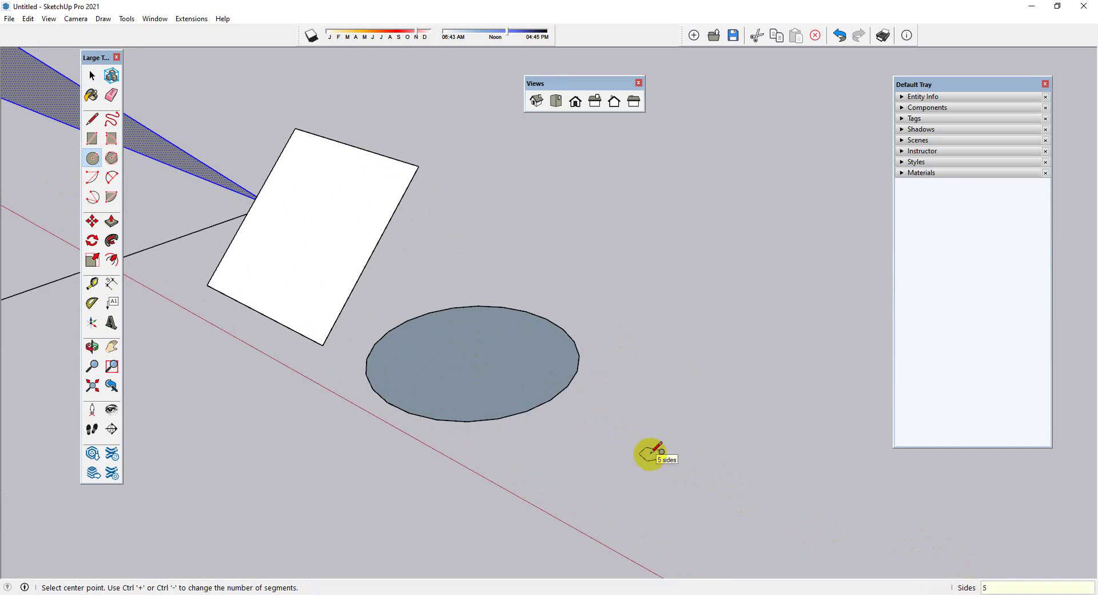
left_click(651, 454)
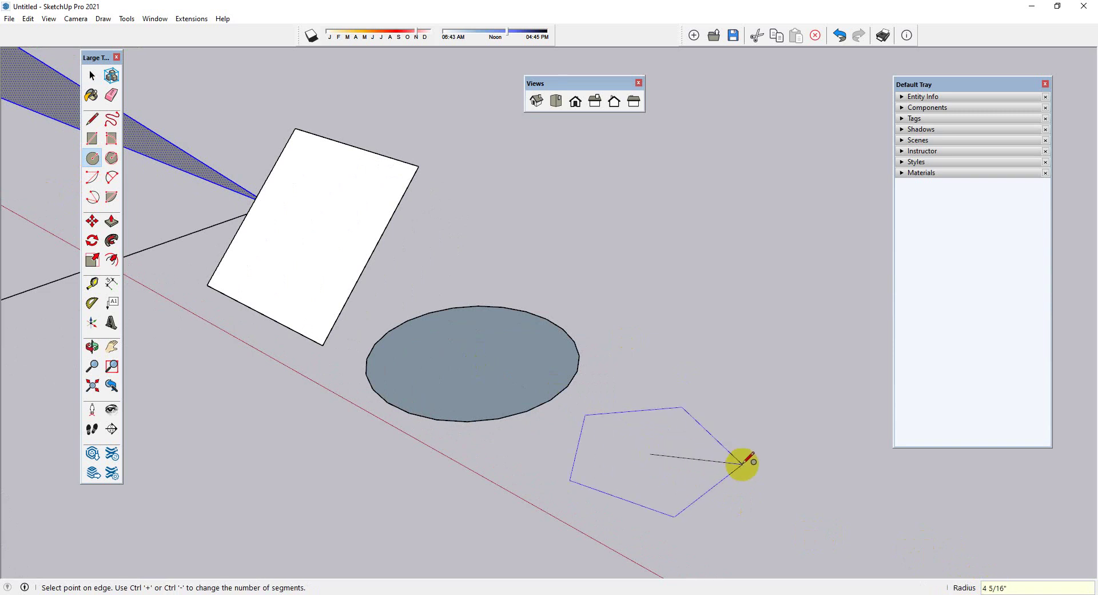
left_click(744, 462)
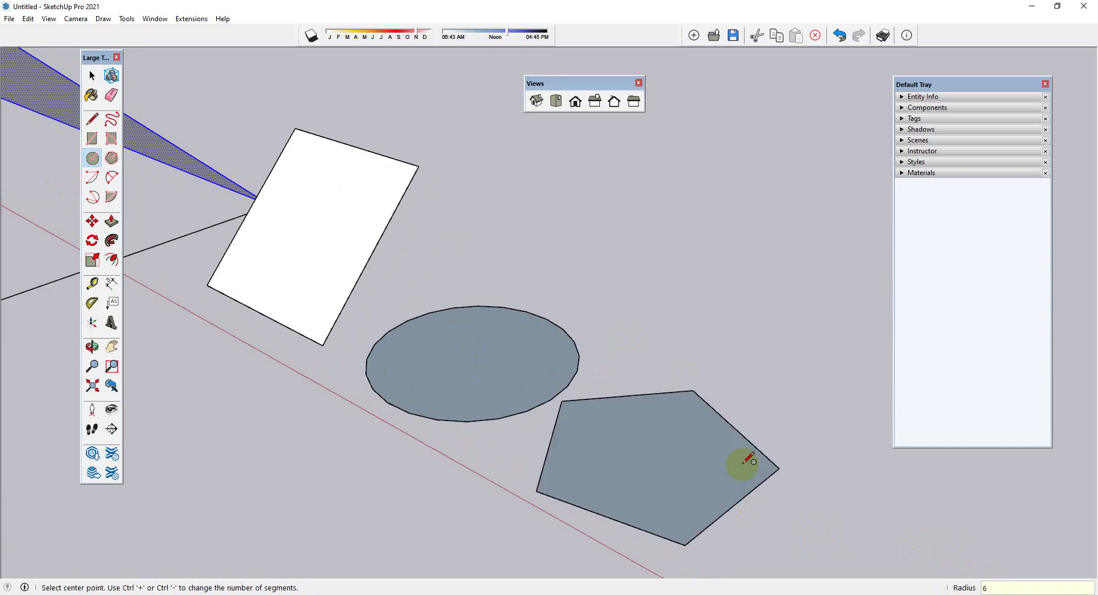
Step: Draw a triangle of radius 6 beyond the pentagon
scroll(449, 299, "down", 2)
scroll(717, 484, "down", 1)
middle_click_drag(716, 484, 654, 467, "shift")
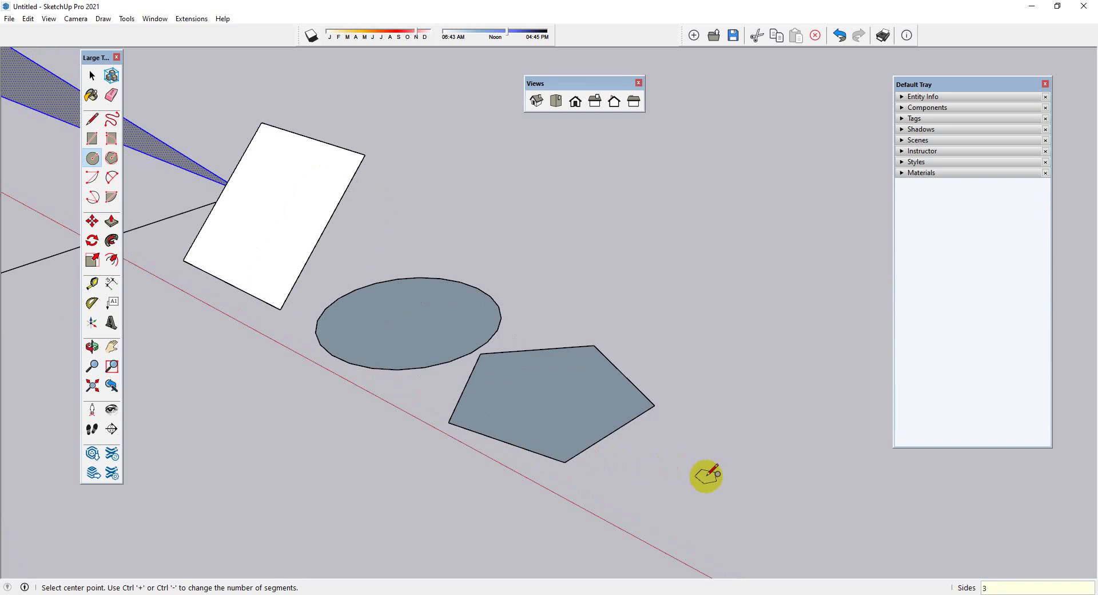
left_click(706, 476)
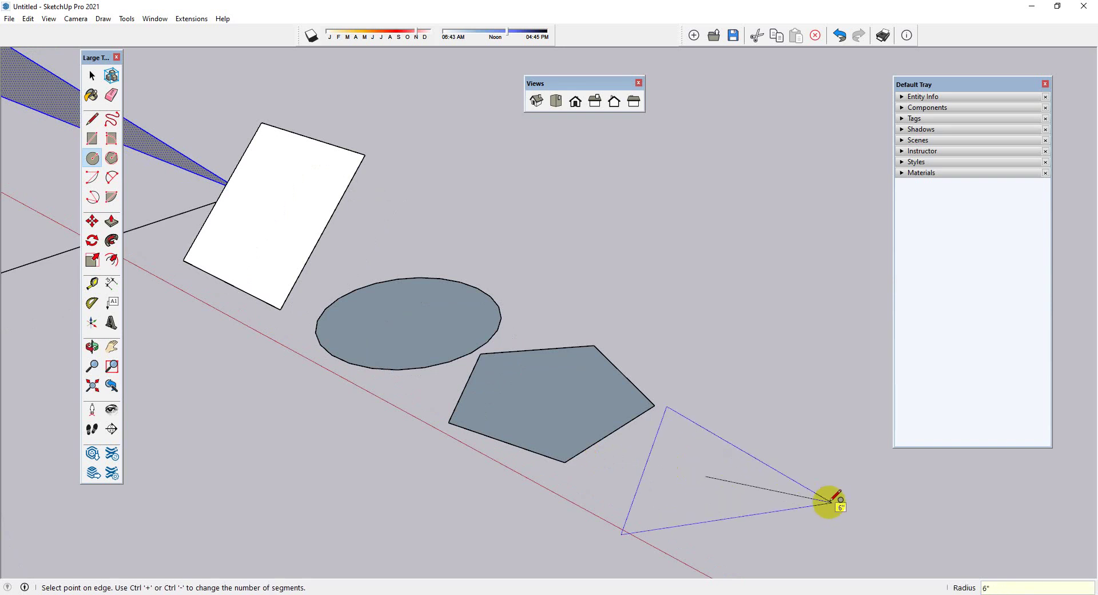
left_click(832, 502)
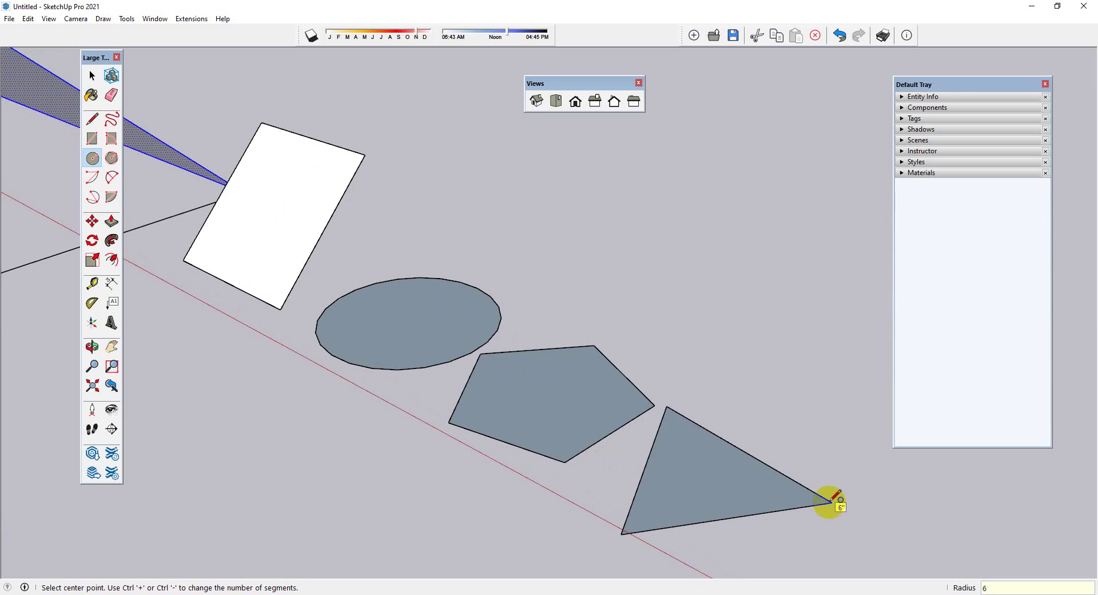
Step: Reverse the faces of the circle, pentagon and triangle so their front sides face up
key("space")
scroll(832, 501, "up", 1)
left_click_drag(848, 534, 351, 263)
right_click(355, 294)
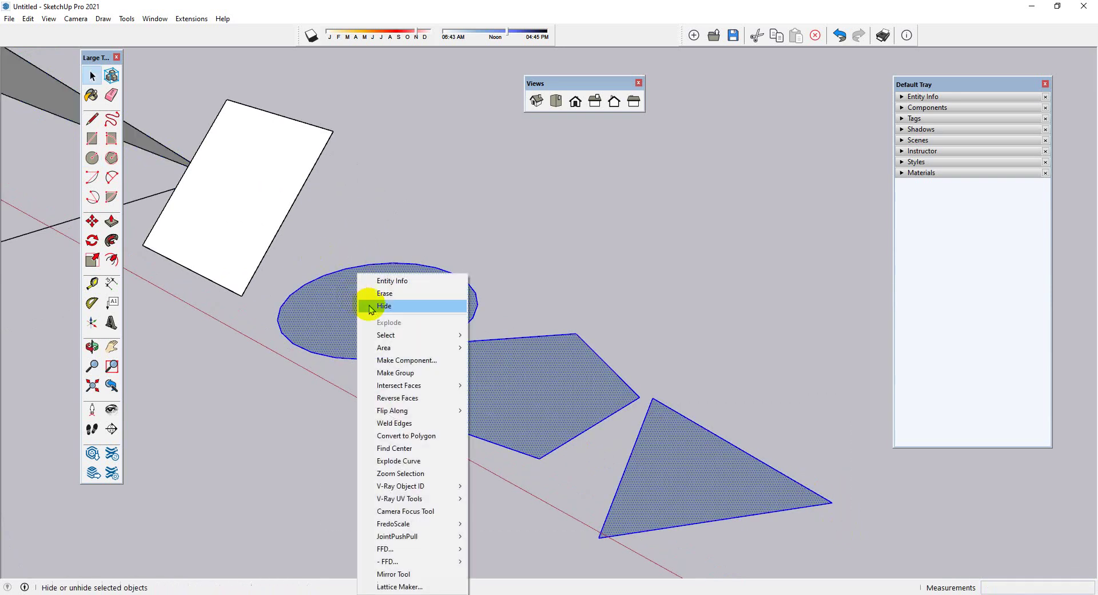
left_click(403, 397)
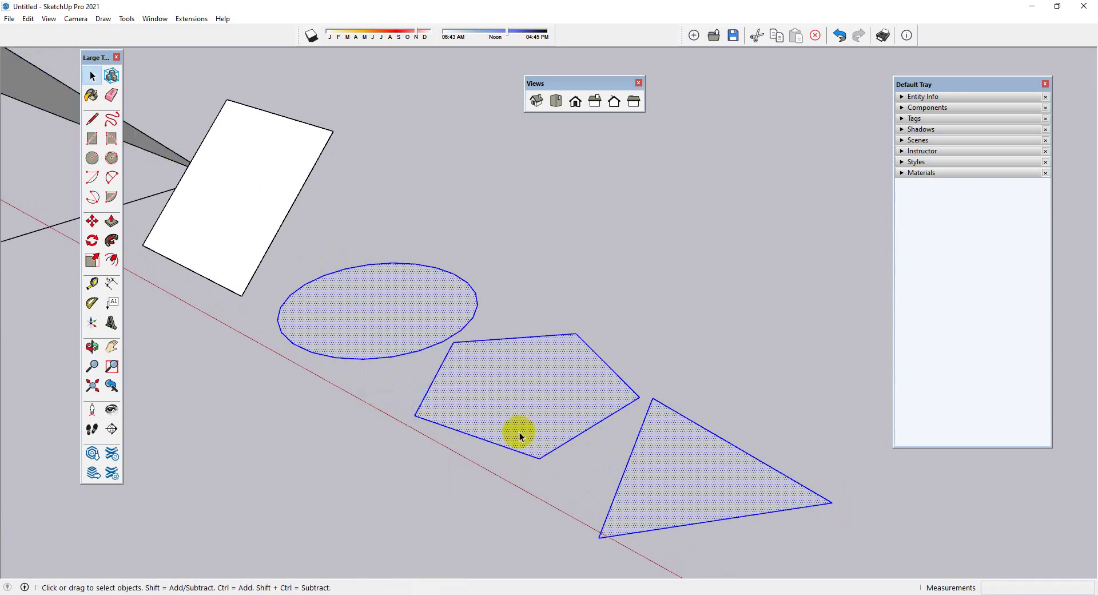
middle_click_drag(531, 440, 617, 549)
left_click(716, 365)
Step: Draw two more triangles, one above the big triangle and one near the top
scroll(798, 511, "up", 1)
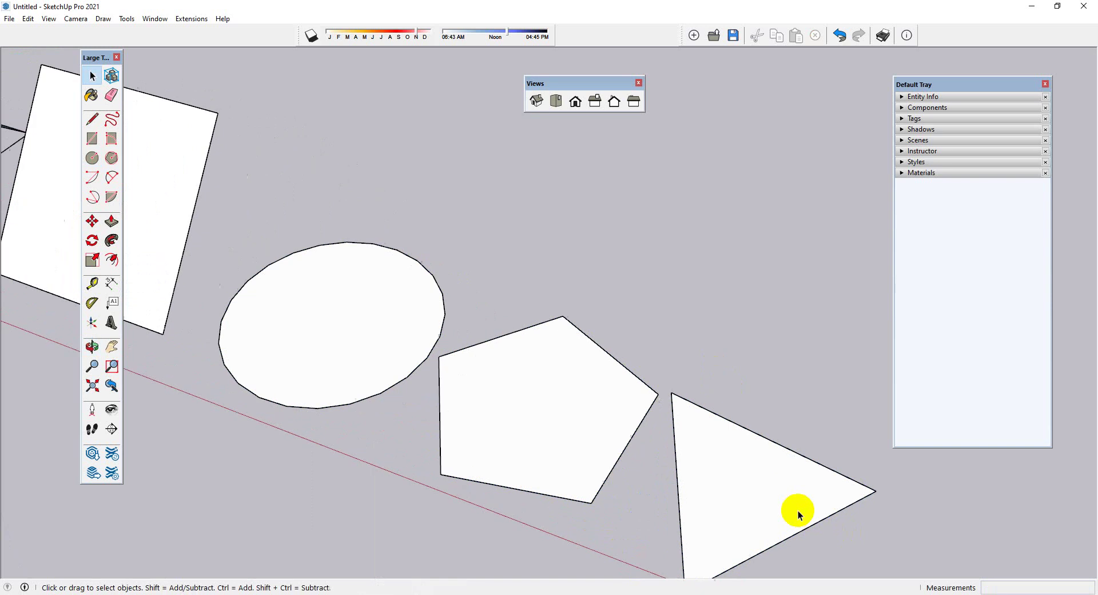
scroll(798, 510, "up", 1)
middle_click_drag(689, 430, 655, 490)
scroll(658, 491, "down", 1)
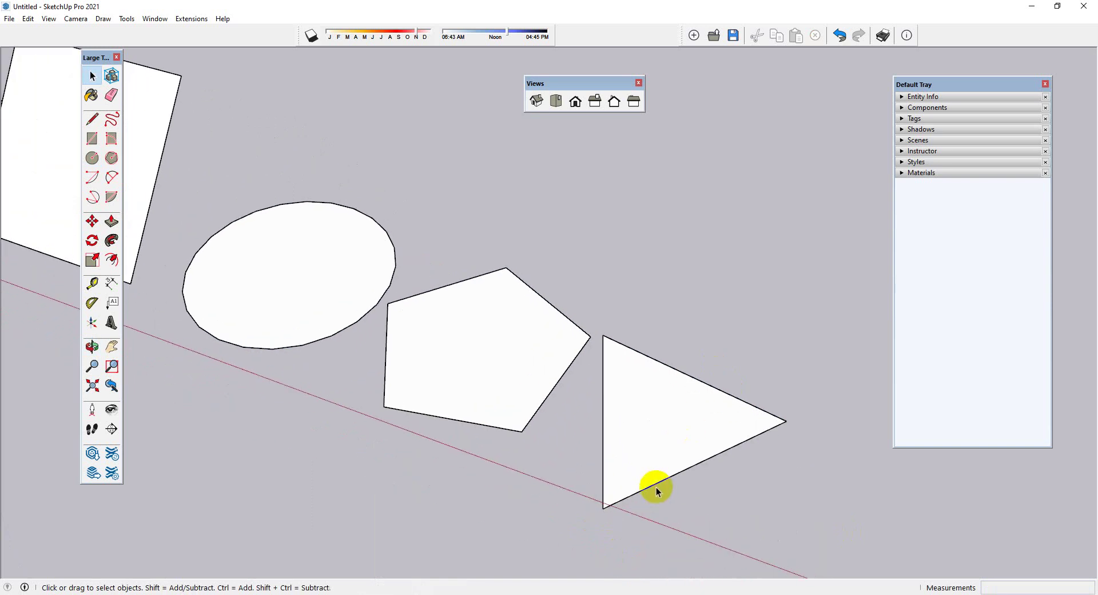
left_click(93, 159)
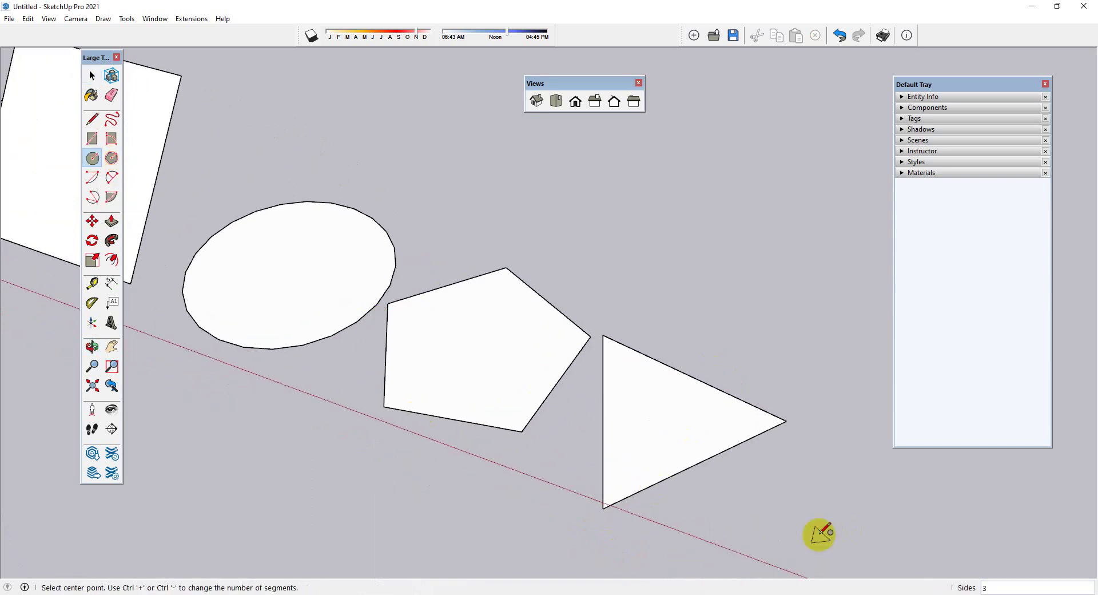
left_click(696, 288)
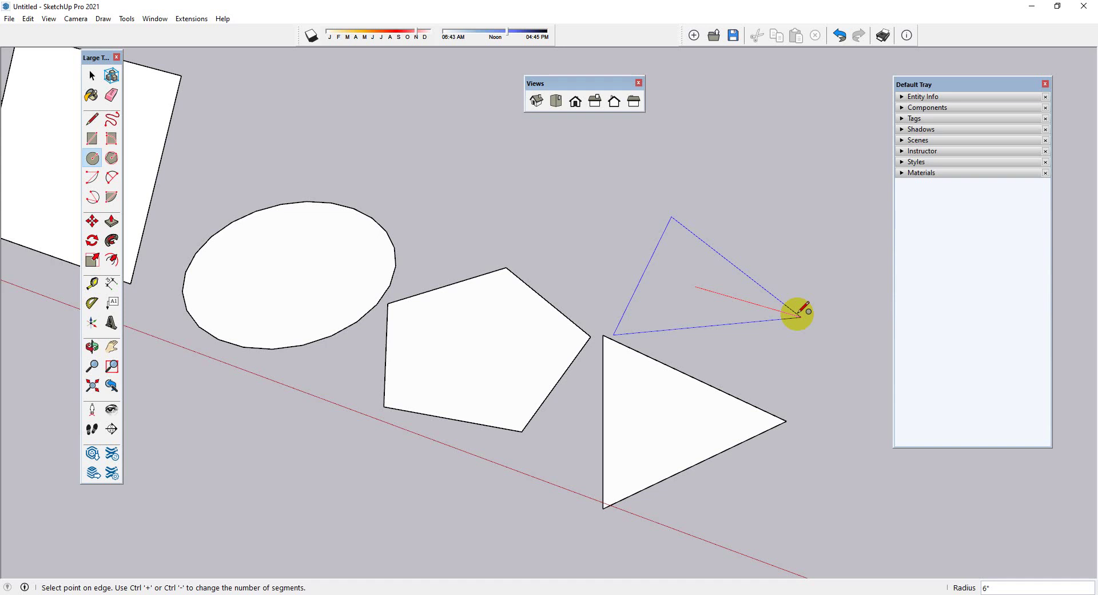
left_click(773, 327)
left_click(472, 164)
left_click(551, 192)
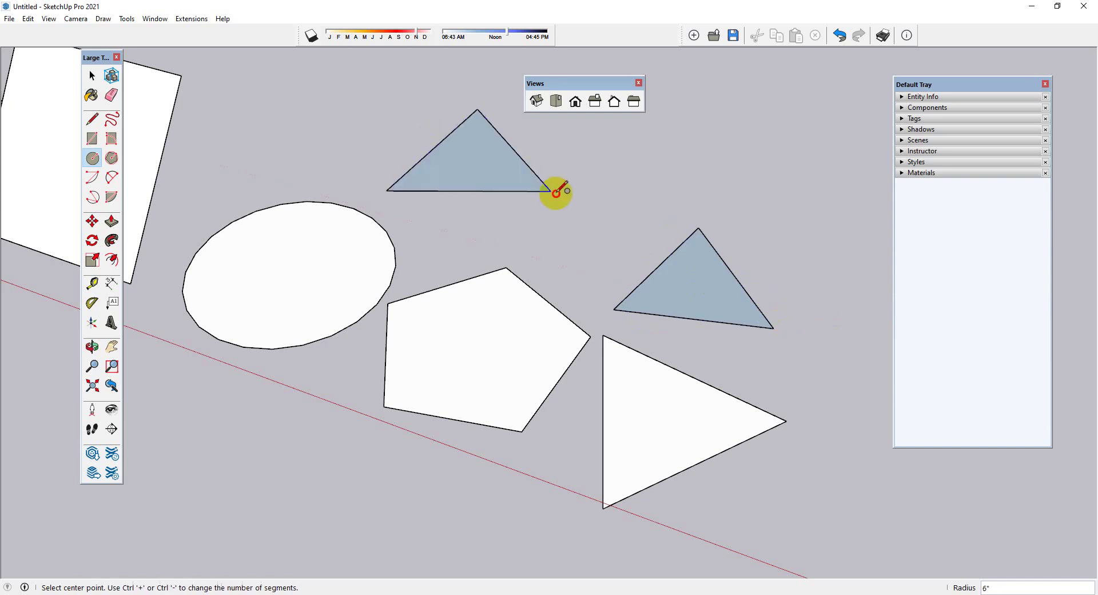
Step: Reverse the faces of both new triangles, then select the large circle
key("space")
left_click(520, 171)
left_click(709, 293, "ctrl")
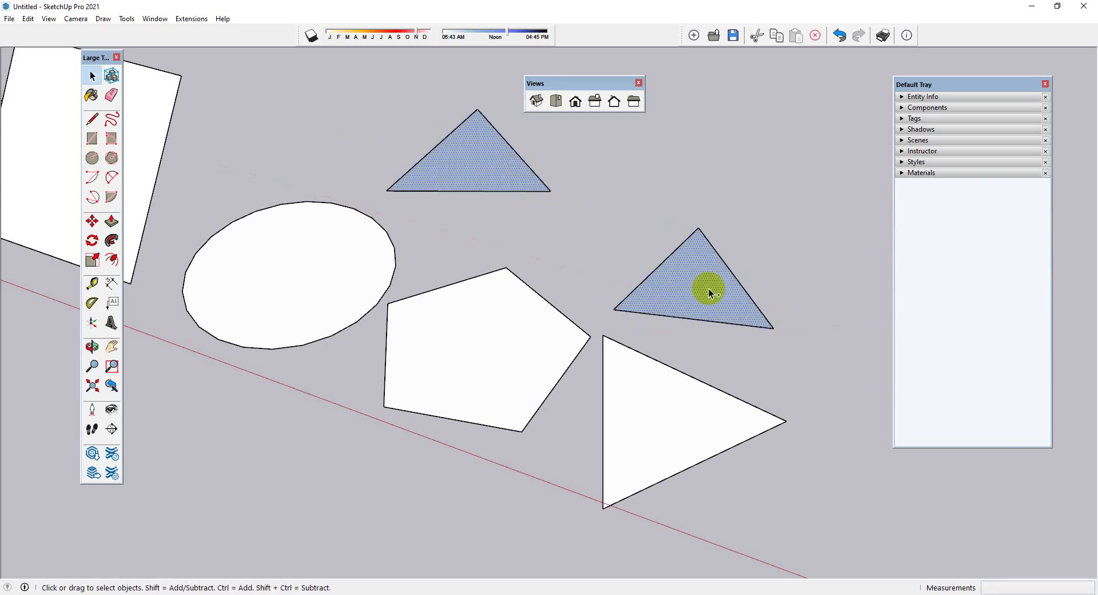
right_click(709, 293)
left_click(765, 413)
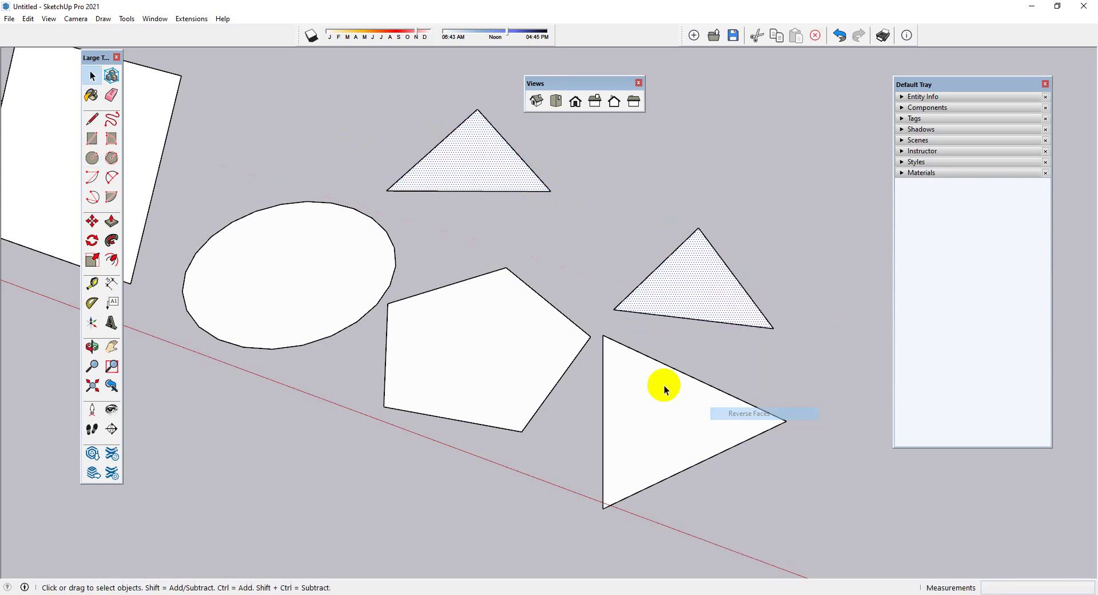
left_click(382, 229)
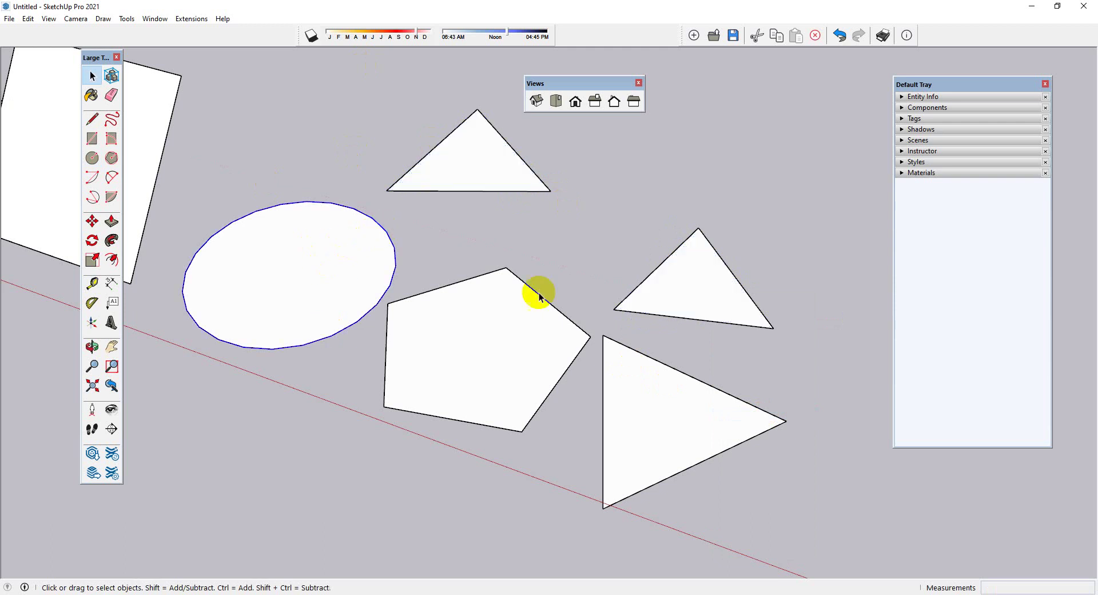
Step: Check the 24 side count on the course slide, then return to SketchUp
key("alt+Tab")
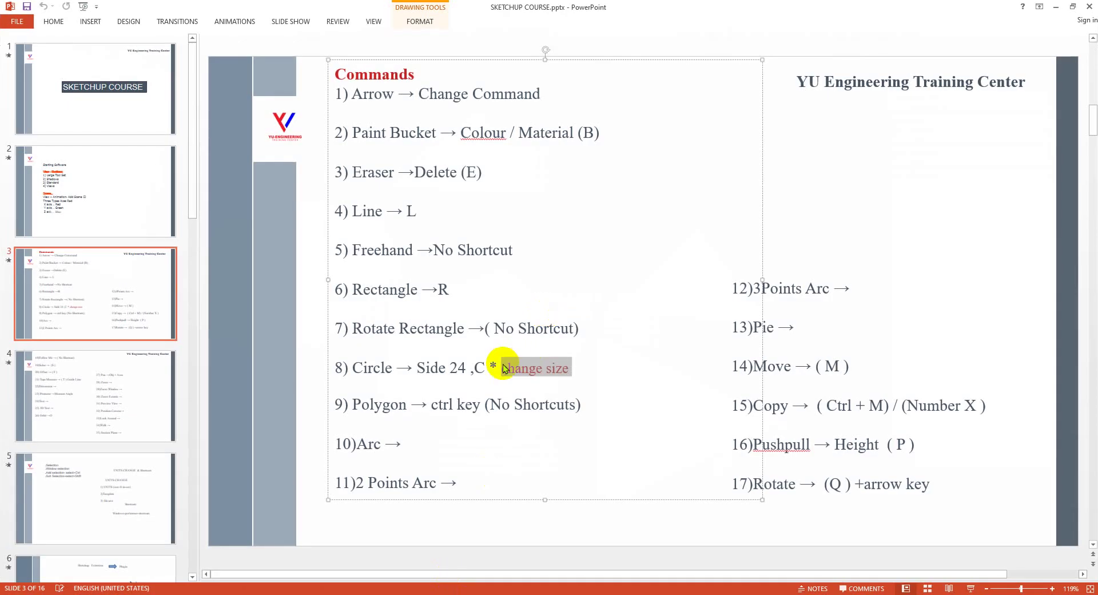
left_click_drag(450, 367, 476, 367)
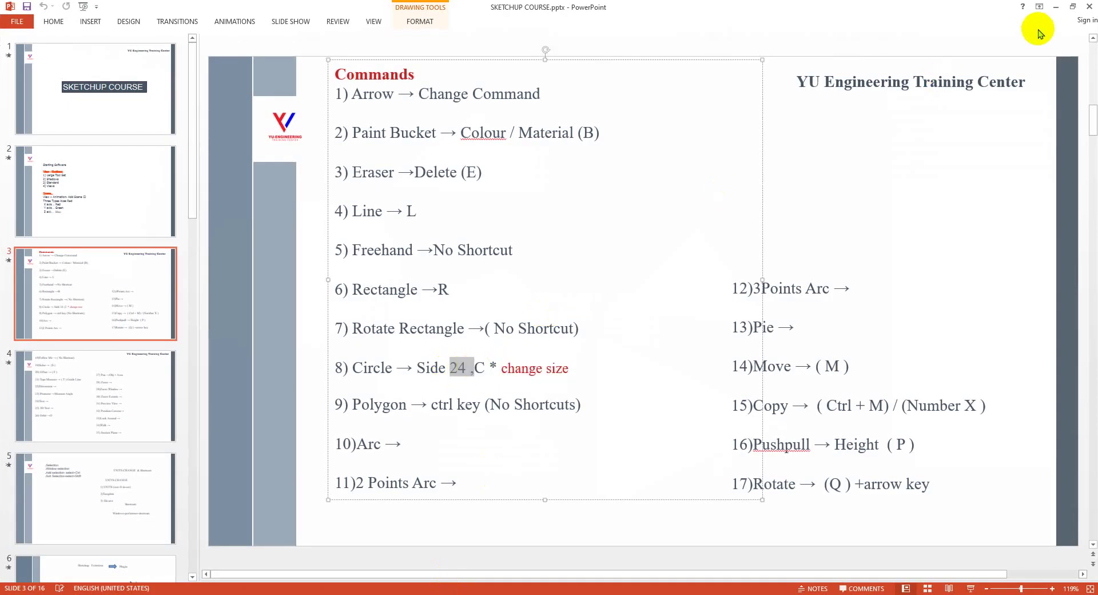
left_click(1056, 6)
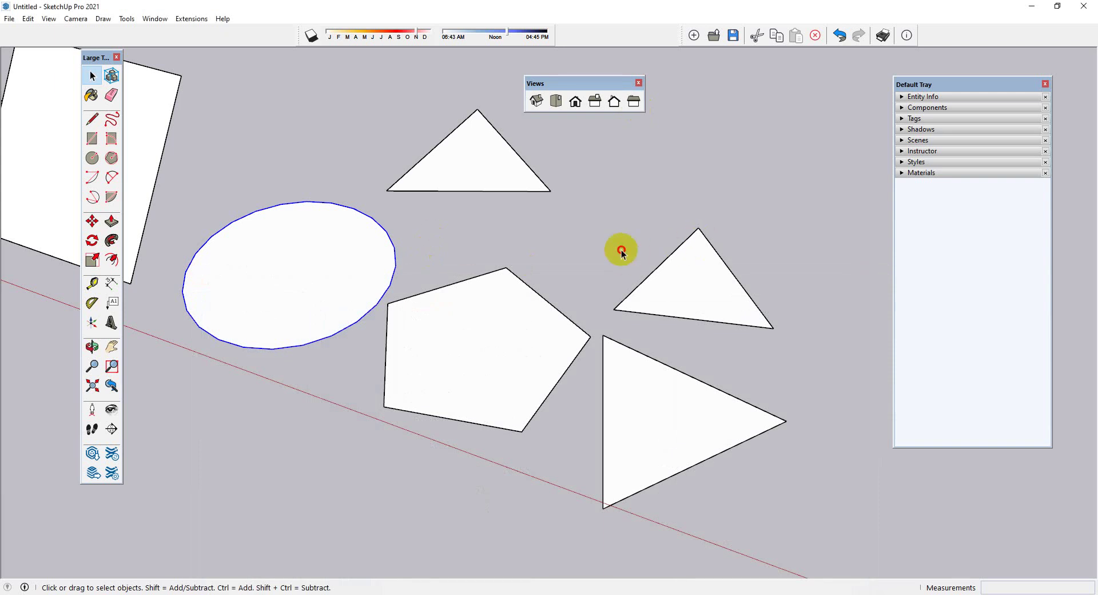
Step: Draw a small circle between the triangles and reverse its face to the front
key("c")
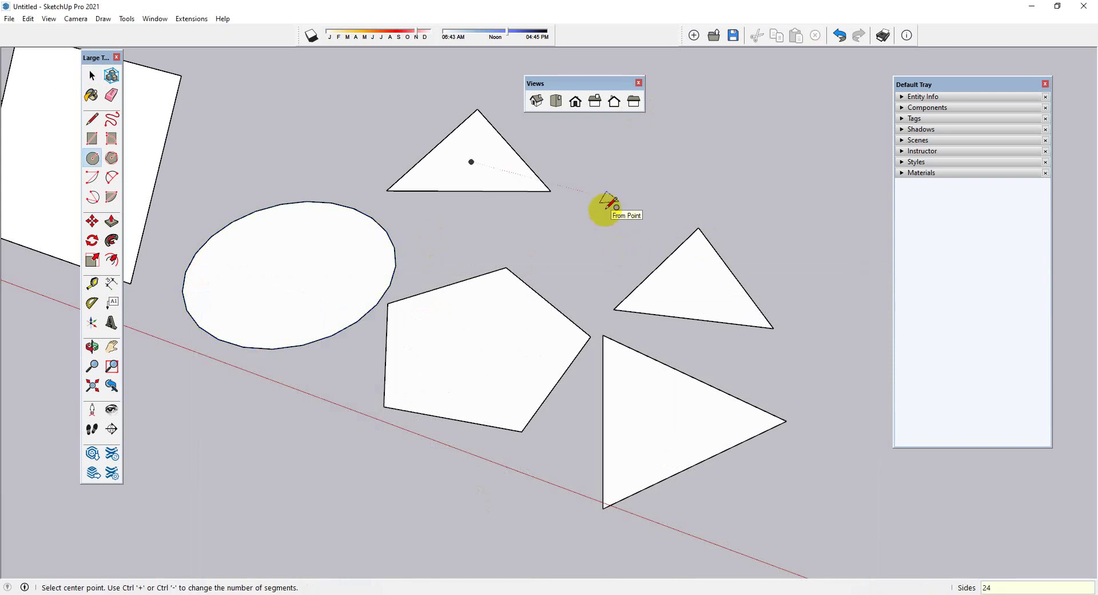
left_click(612, 201)
left_click(666, 214)
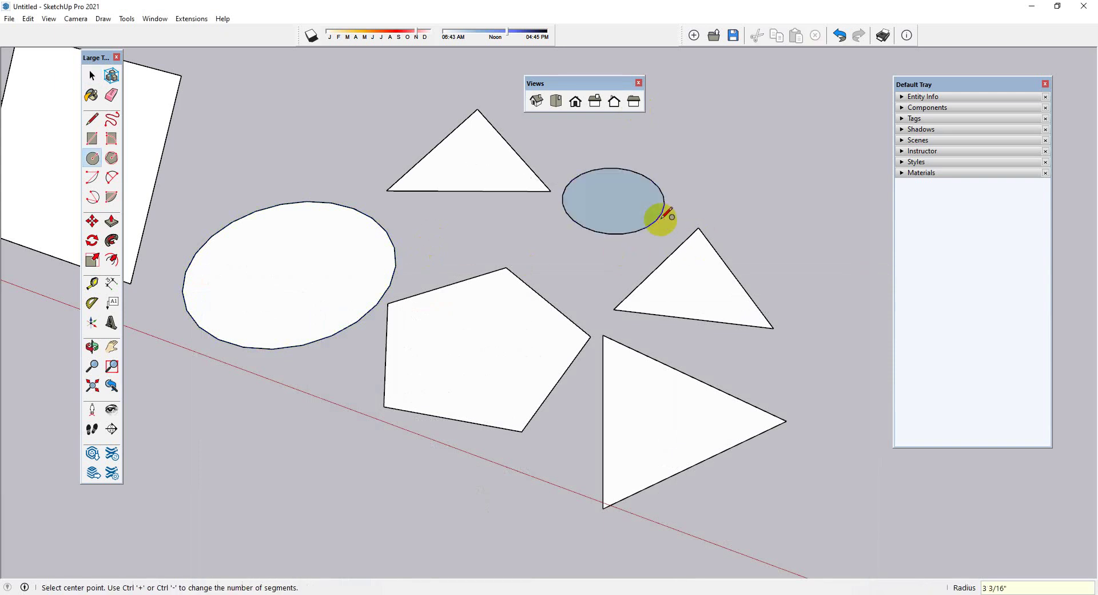
key("space")
scroll(653, 209, "up", 2)
right_click(642, 202)
left_click(705, 315)
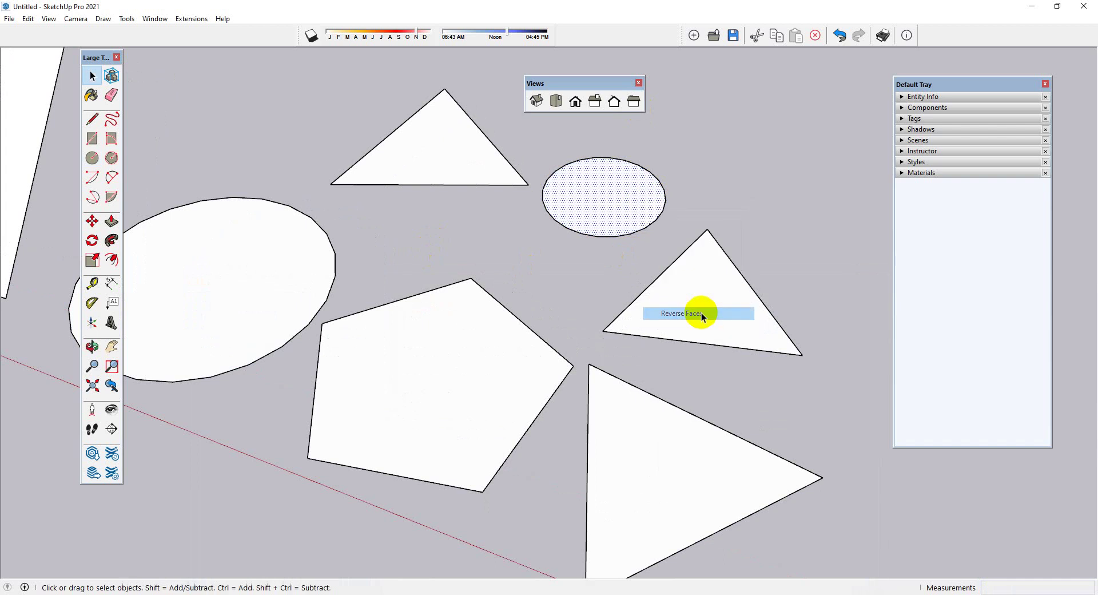
left_click(752, 196)
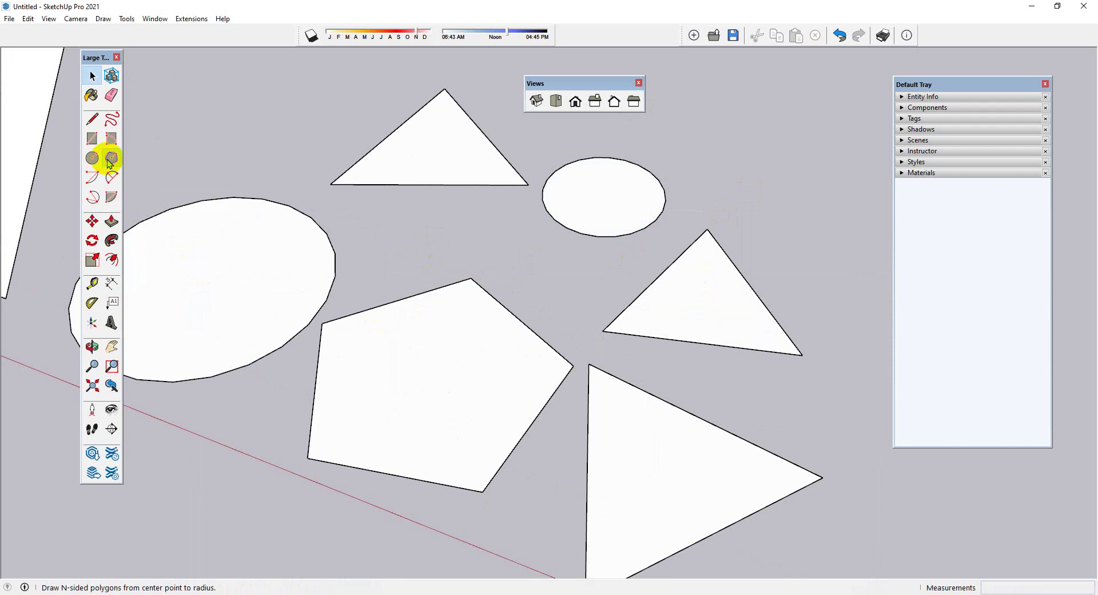
Step: Highlight the '(No Shortcuts)' and 'ctrl key' notes on the Polygon line, then minimize PowerPoint
left_click(111, 158)
scroll(309, 303, "down", 1)
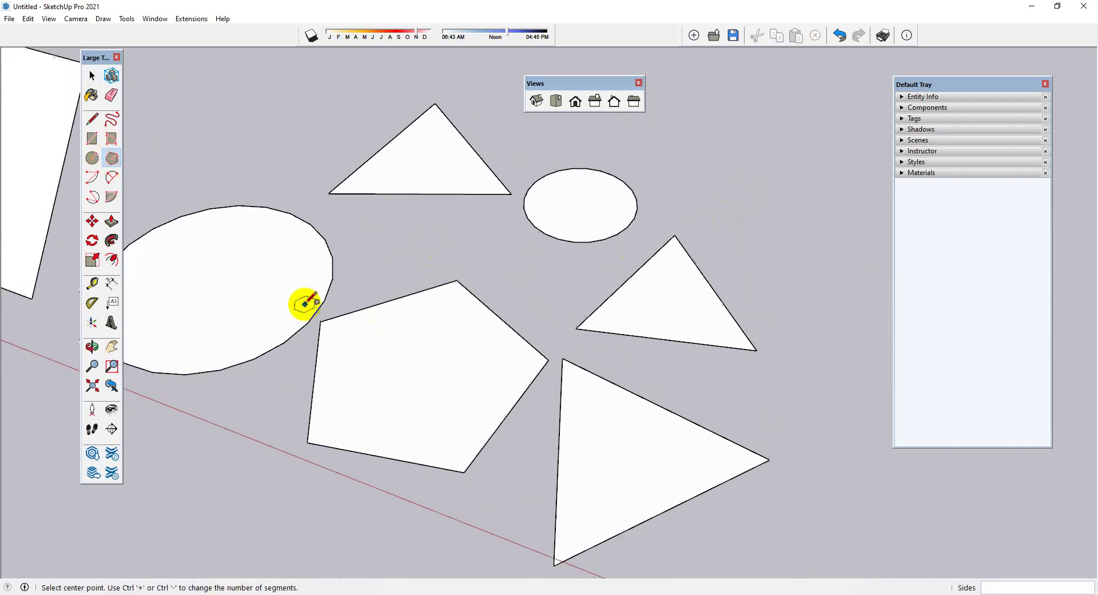
scroll(306, 301, "down", 1)
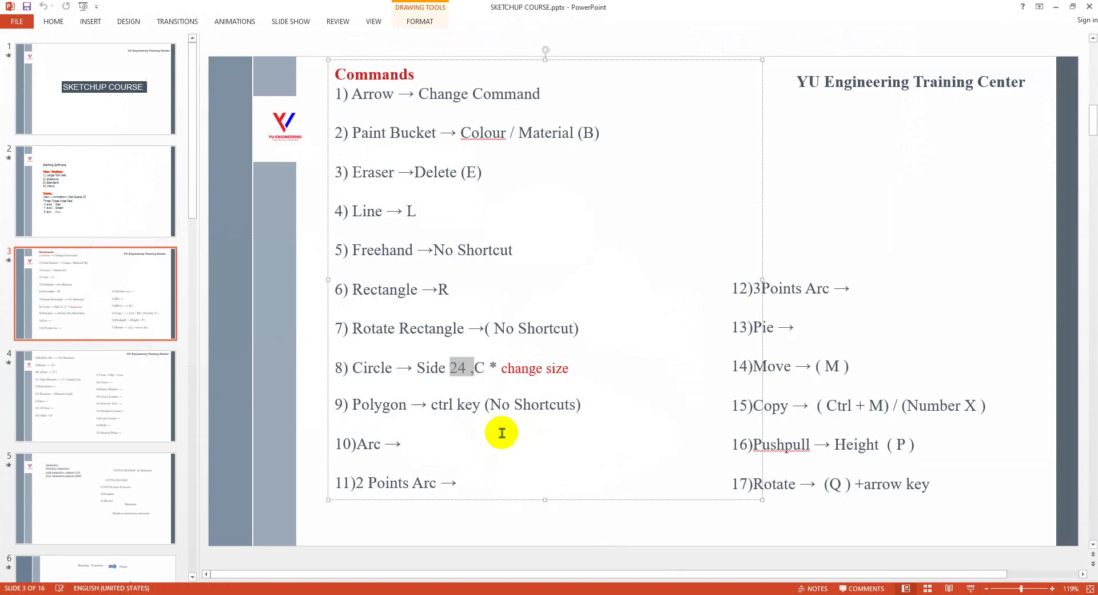
left_click_drag(485, 404, 589, 399)
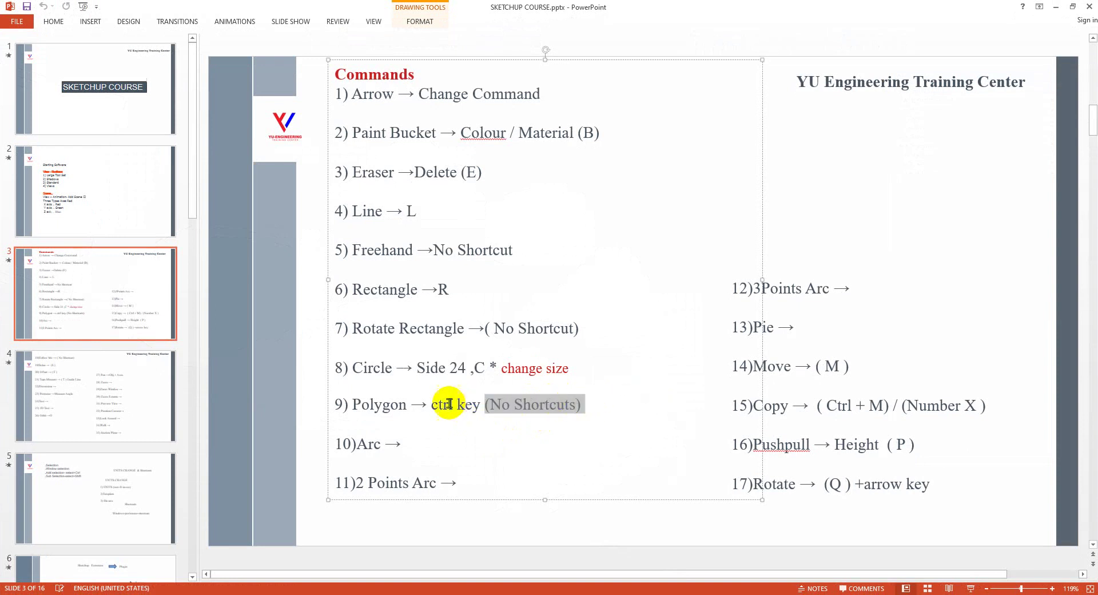
left_click_drag(431, 405, 482, 411)
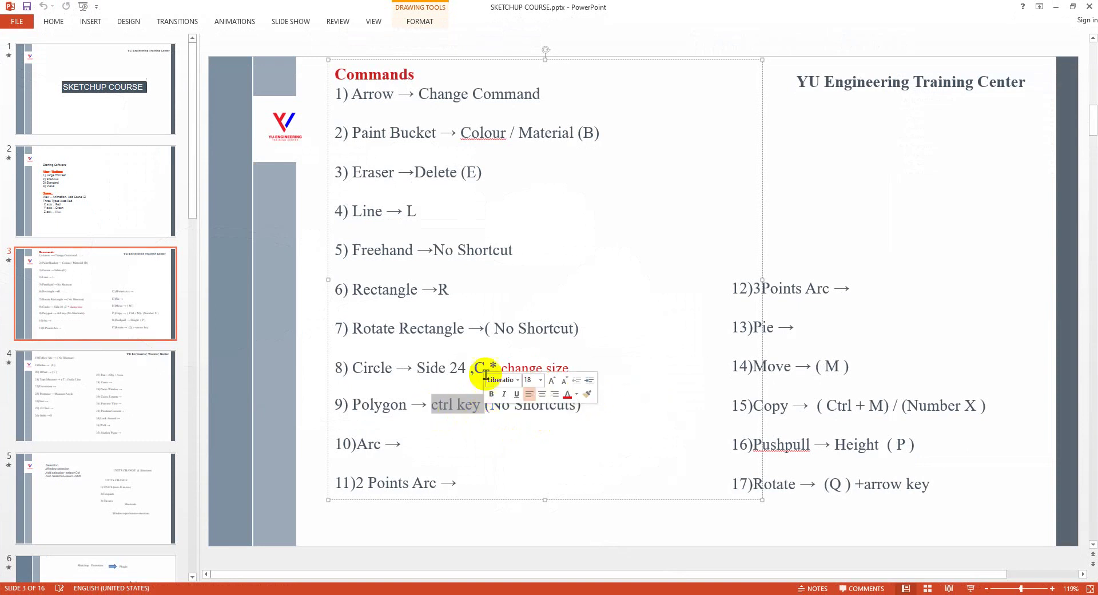
left_click(1059, 10)
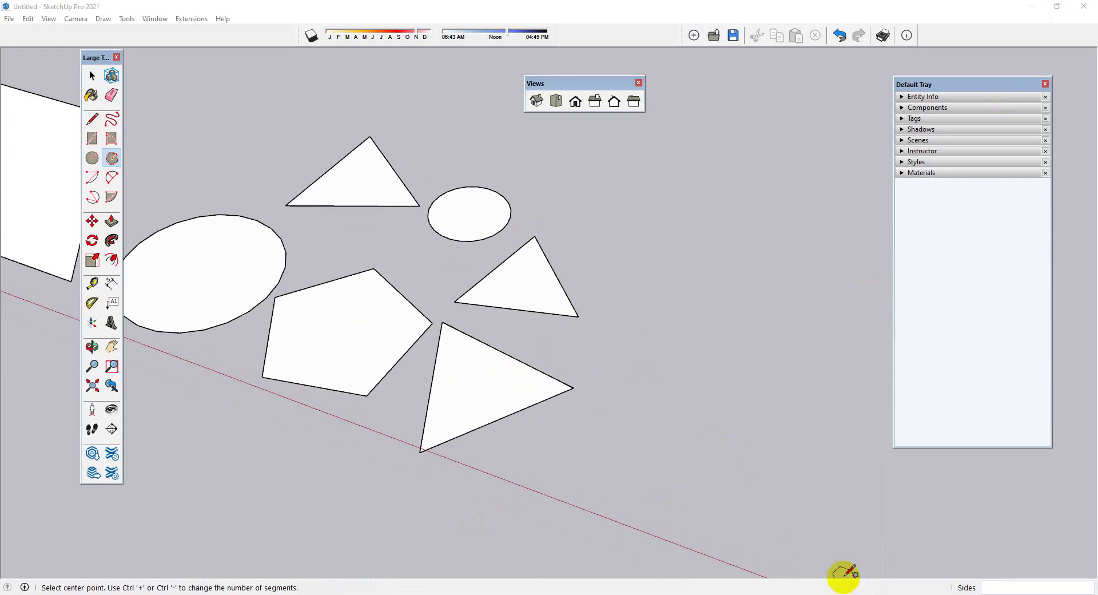
Step: Draw a six-sided polygon of radius 6 to the right of the triangles
left_click(117, 161)
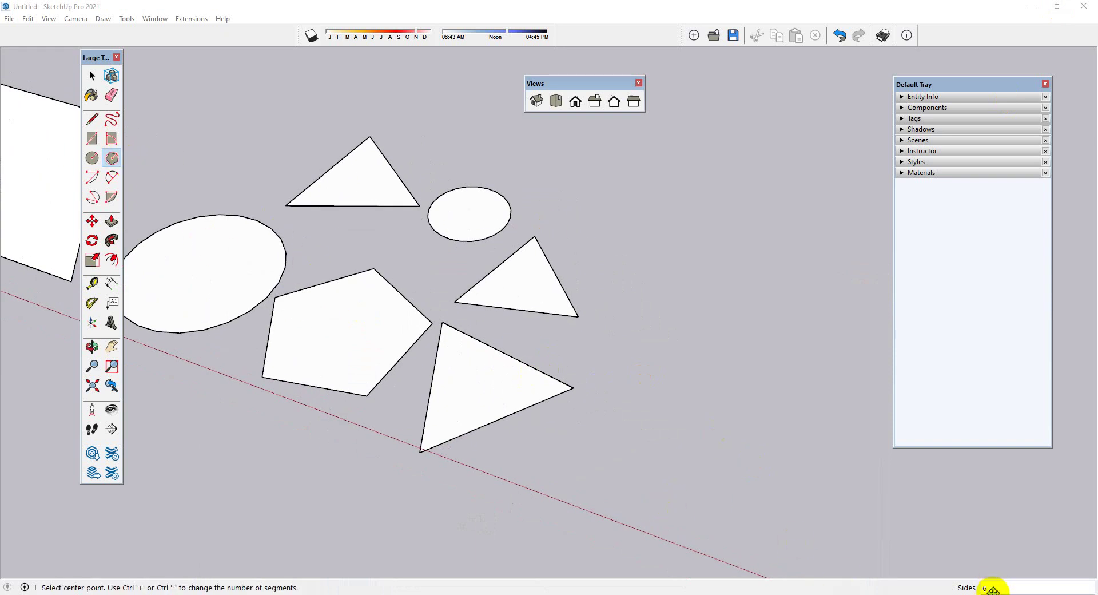
left_click(660, 439)
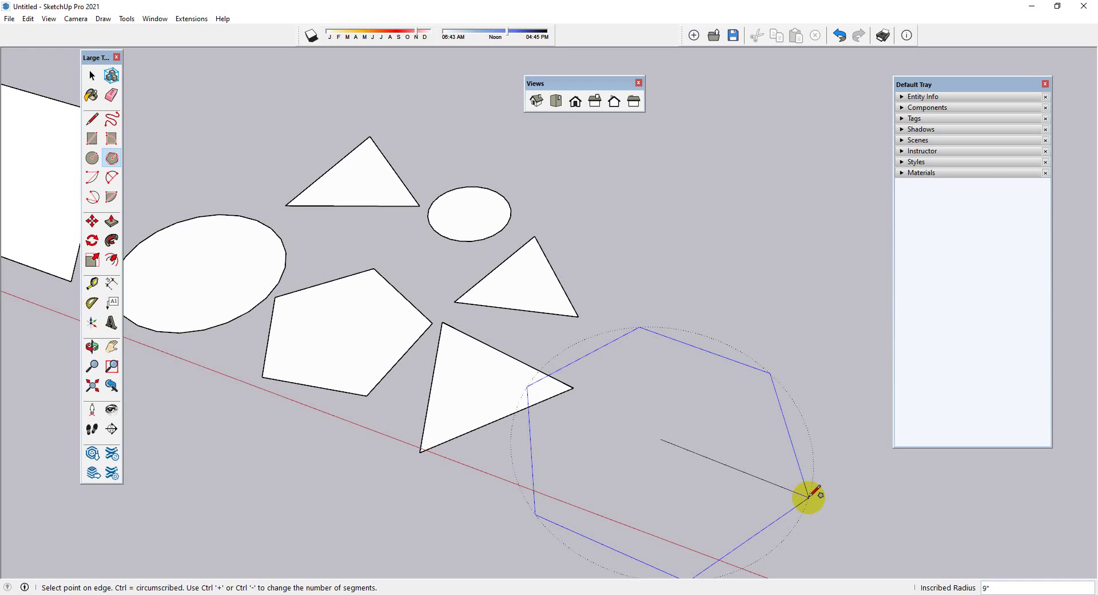
scroll(811, 493, "up", 1)
type("6")
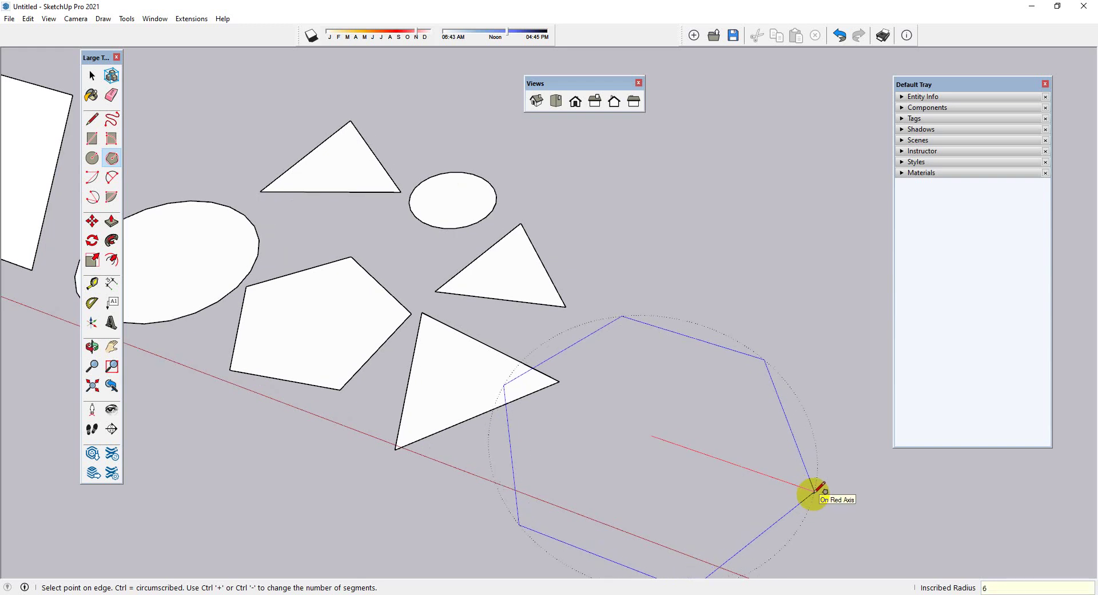
key("Return")
scroll(672, 461, "up", 2)
scroll(642, 441, "up", 1)
Step: Reverse the new hexagon's face so its front side shows
key("space")
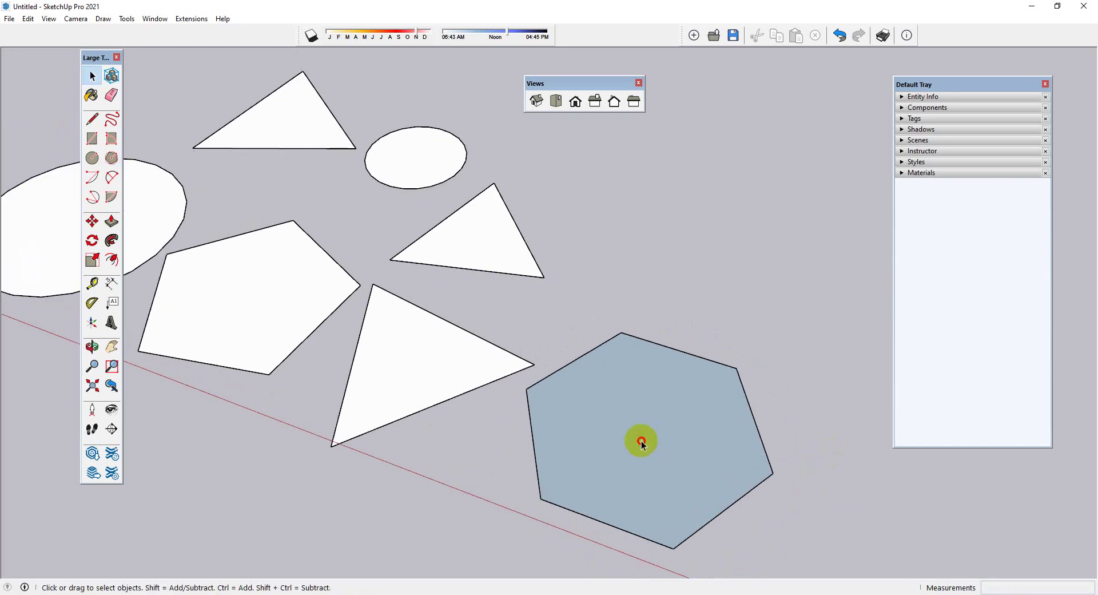
right_click(641, 440)
left_click(673, 277)
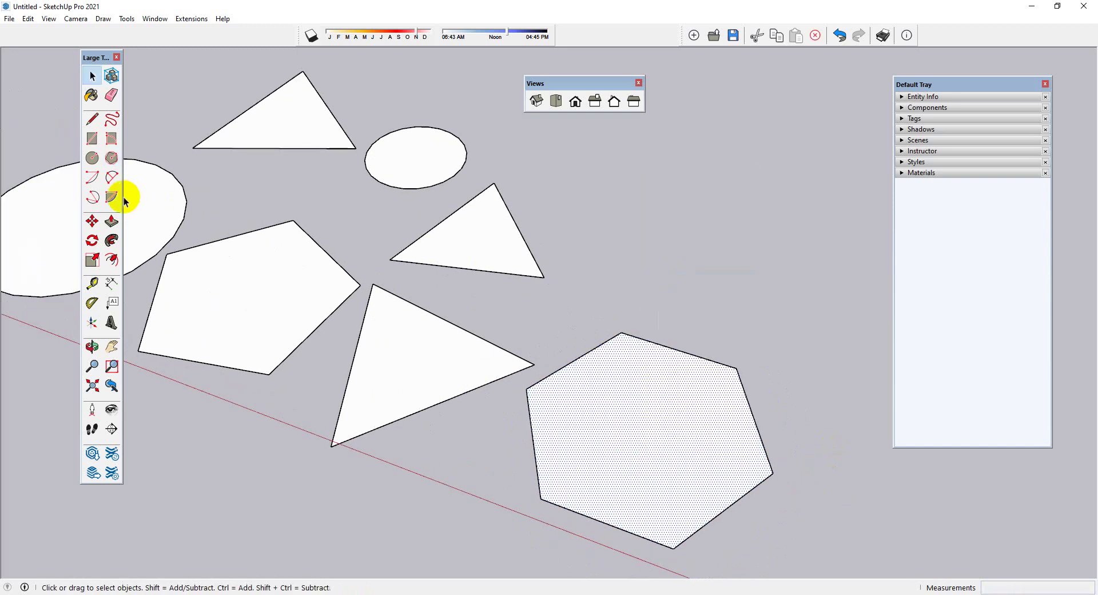
left_click(111, 158)
scroll(57, 183, "down", 2)
Step: Draw a circumscribed hexagon of radius 6 slightly overlapping the first one
scroll(643, 431, "up", 1)
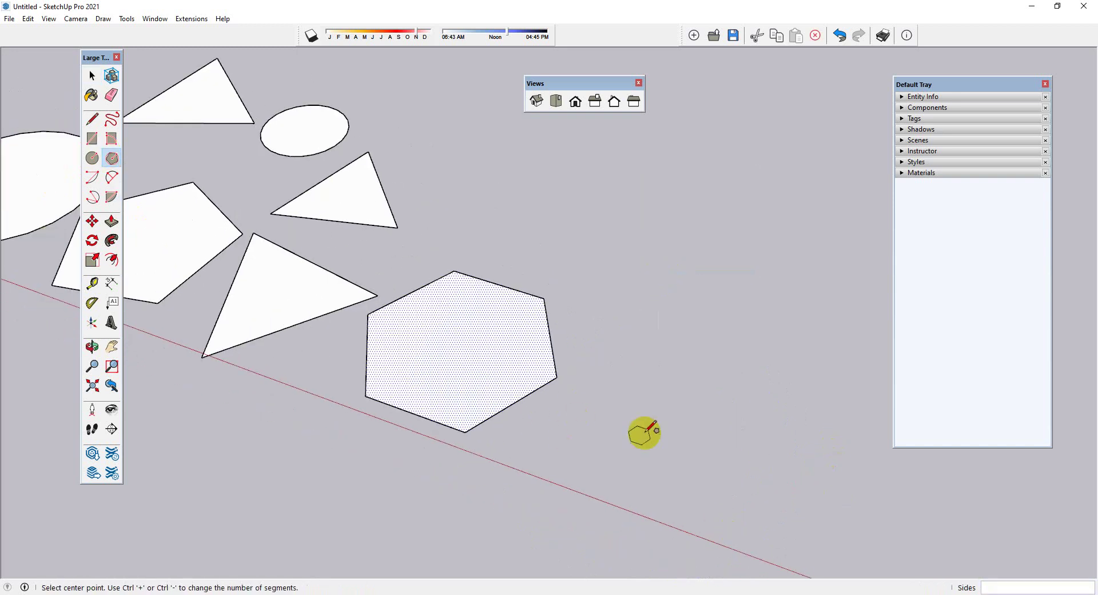
scroll(643, 425, "up", 1)
left_click(642, 426)
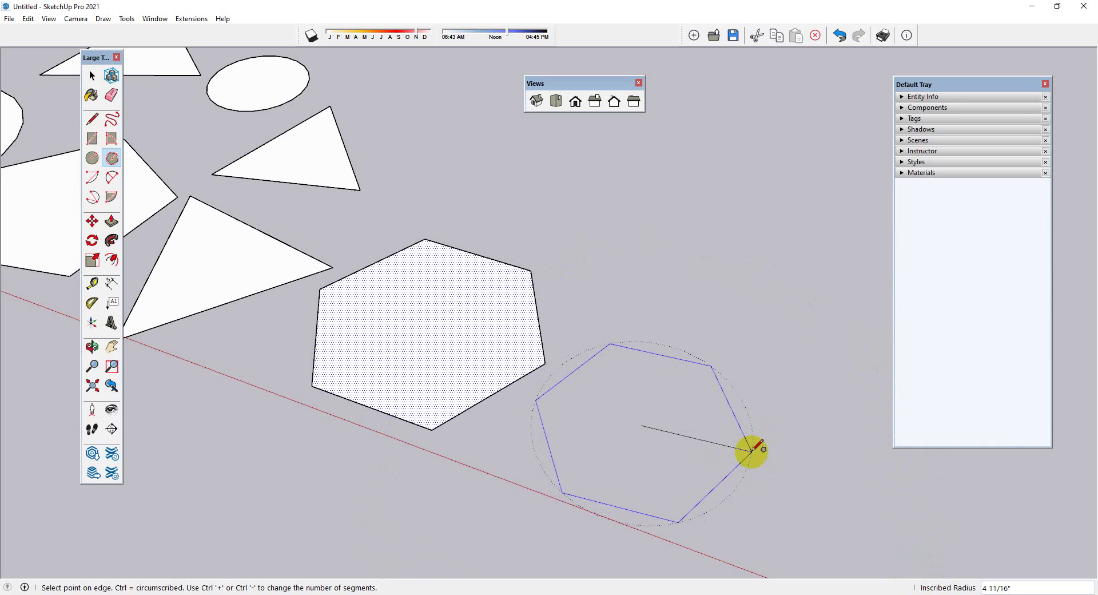
key("ctrl")
type("6")
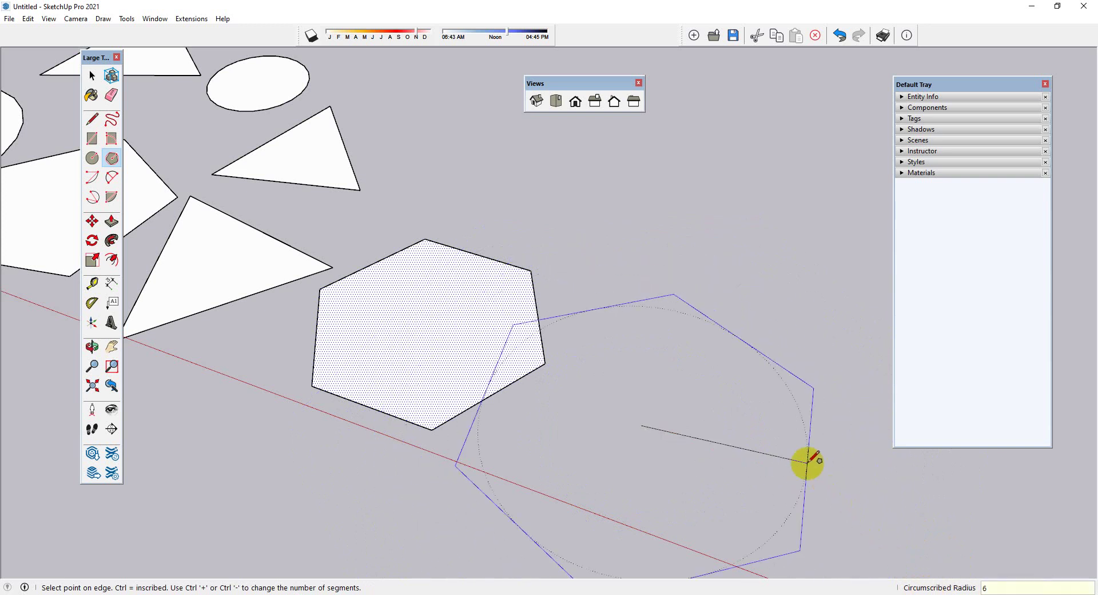
left_click(807, 461)
Step: Orbit and zoom the view to reframe the hexagon pair
key("space")
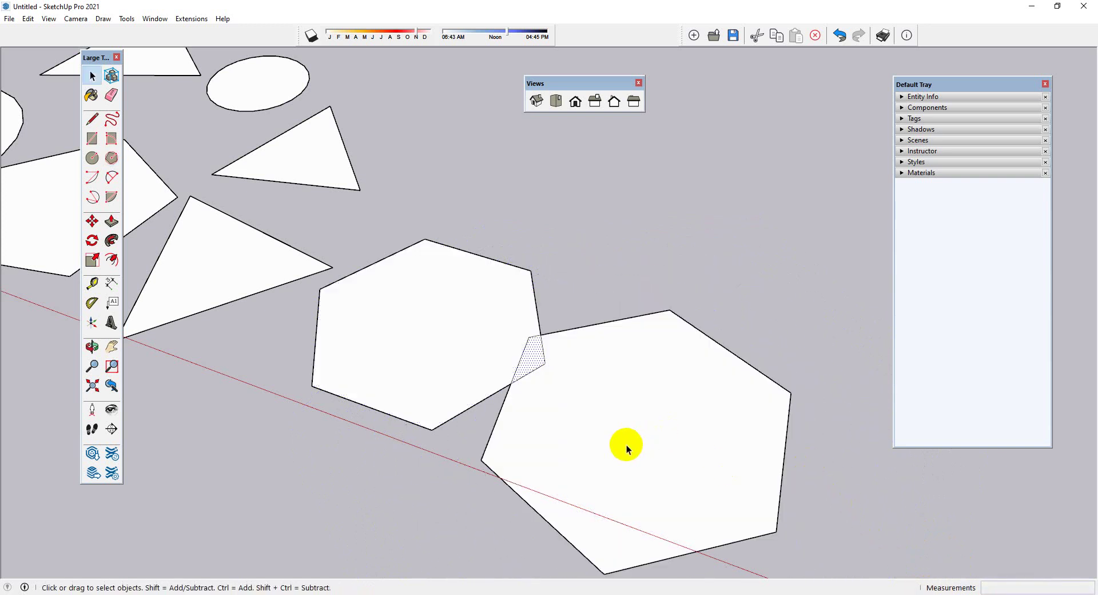
mouse_move(628, 446)
middle_mouse_down()
mouse_move(832, 550)
mouse_move(485, 385)
middle_mouse_up()
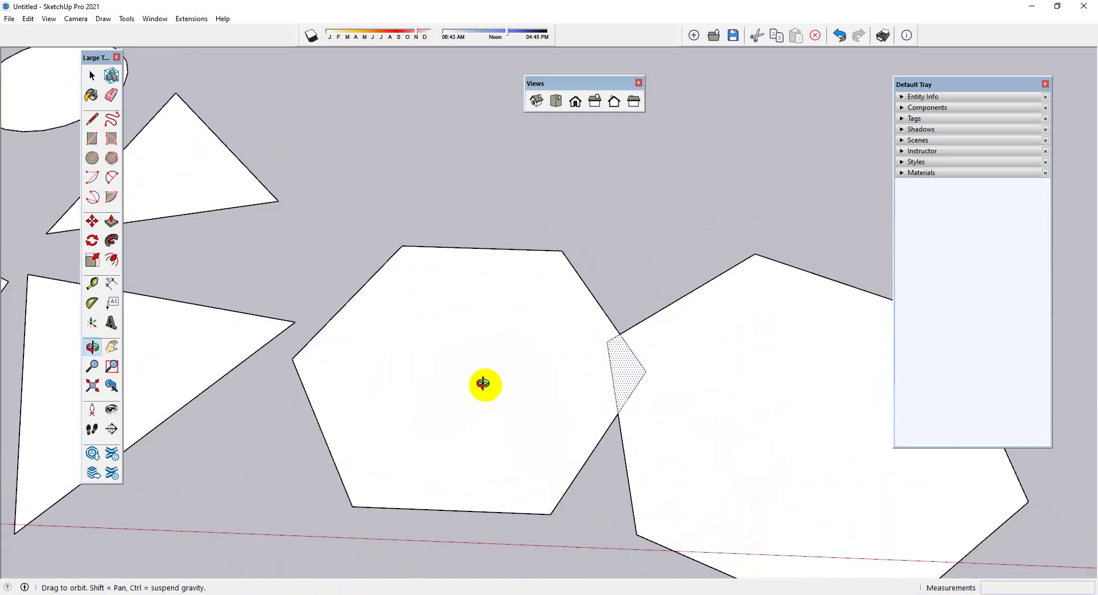
left_click(800, 456)
mouse_move(799, 456)
middle_mouse_down()
mouse_move(407, 313)
mouse_move(626, 396)
middle_mouse_up()
scroll(624, 404, "up", 3)
scroll(542, 370, "down", 3)
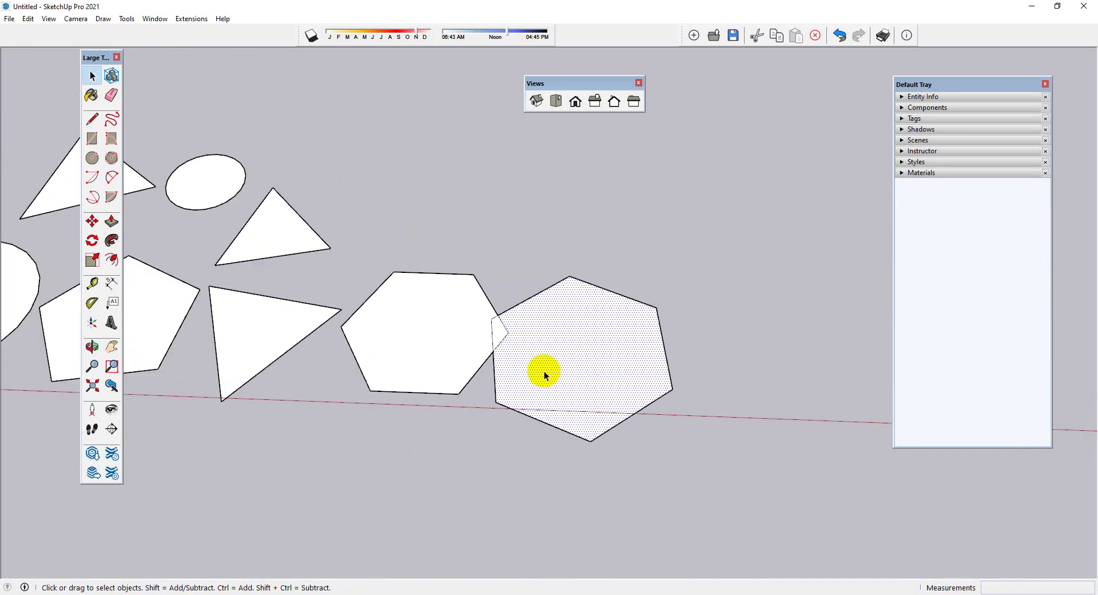
key("c")
left_click(111, 158)
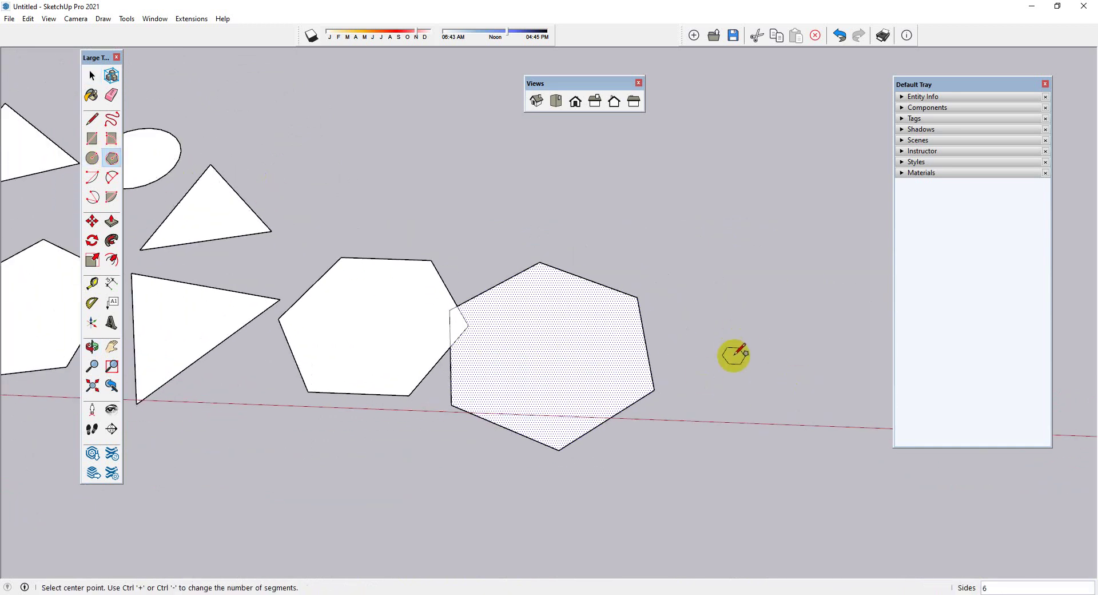
middle_click_drag(733, 357, 488, 202)
scroll(401, 179, "up", 2)
scroll(436, 208, "up", 2)
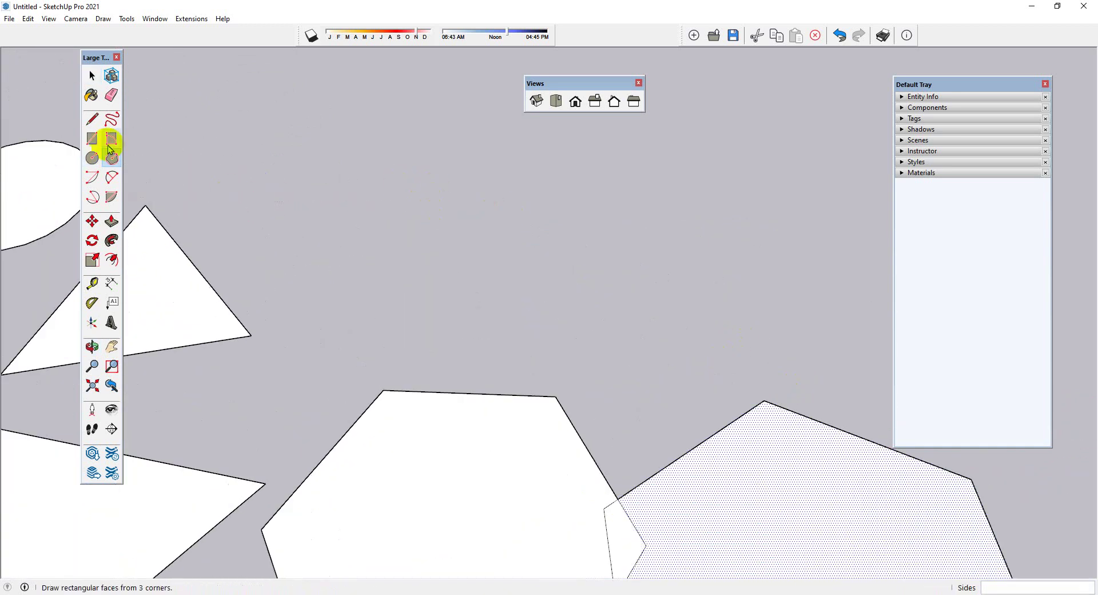
Step: Draw an inscribed hexagon and a circumscribed hexagon above the overlapping pair
left_click(470, 228)
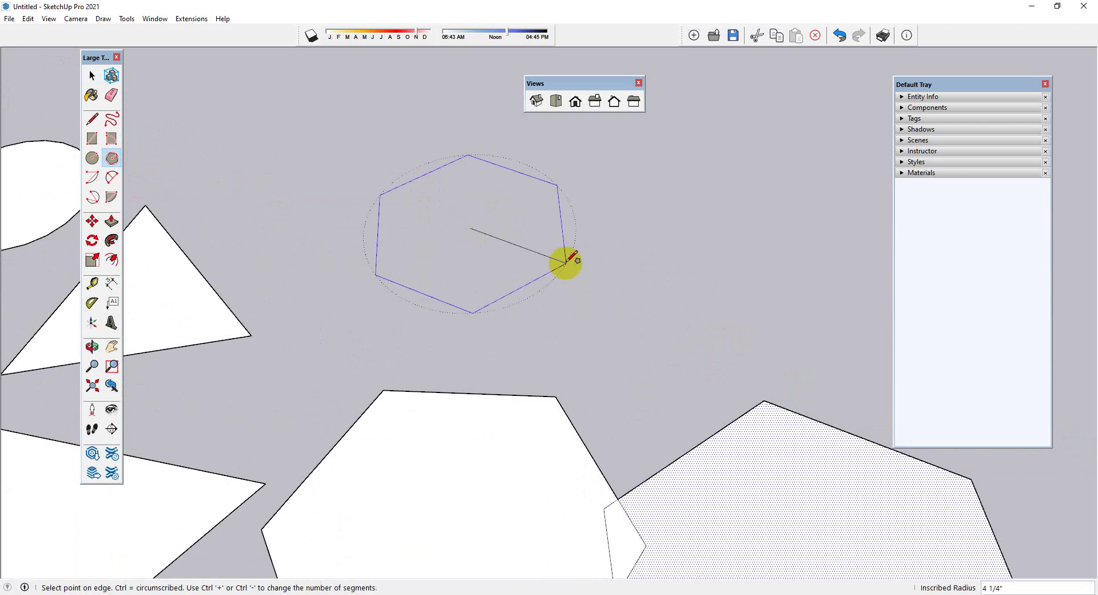
key("ctrl")
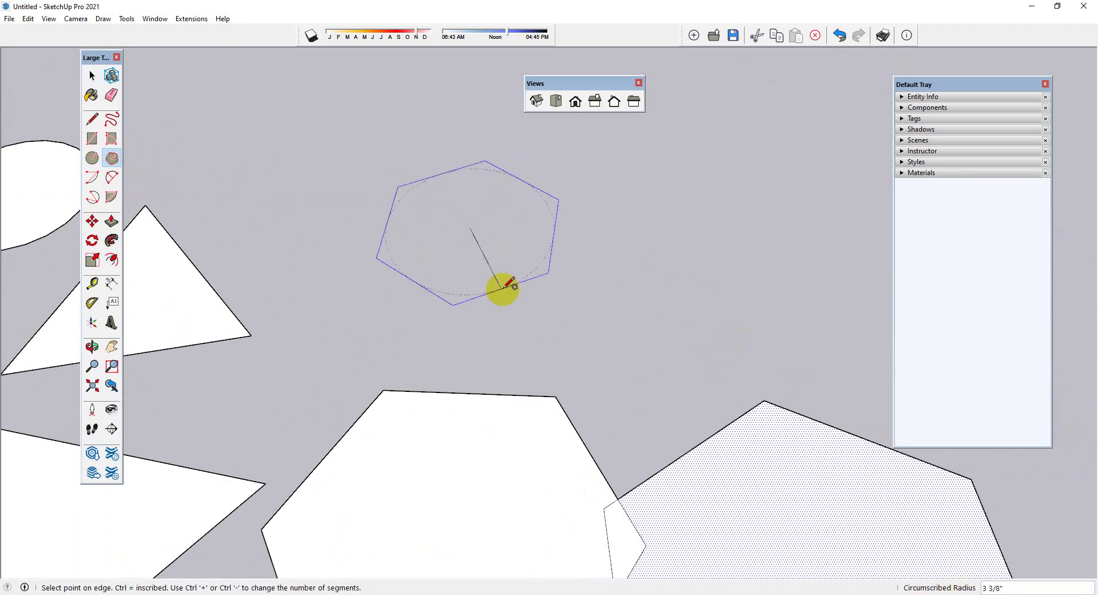
key("ctrl")
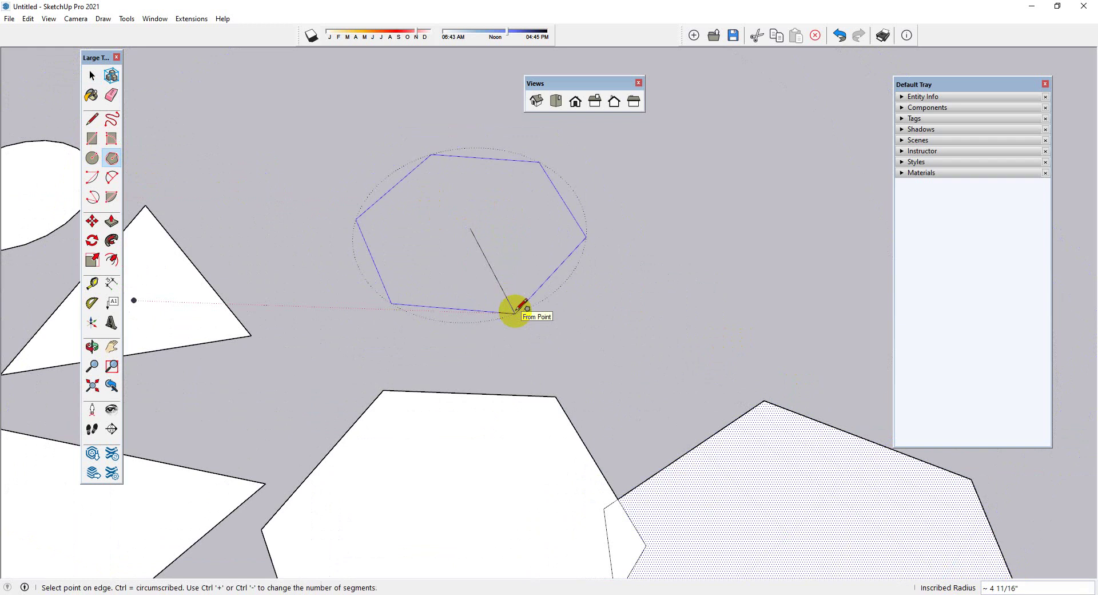
left_click(515, 313)
scroll(424, 294, "down", 1)
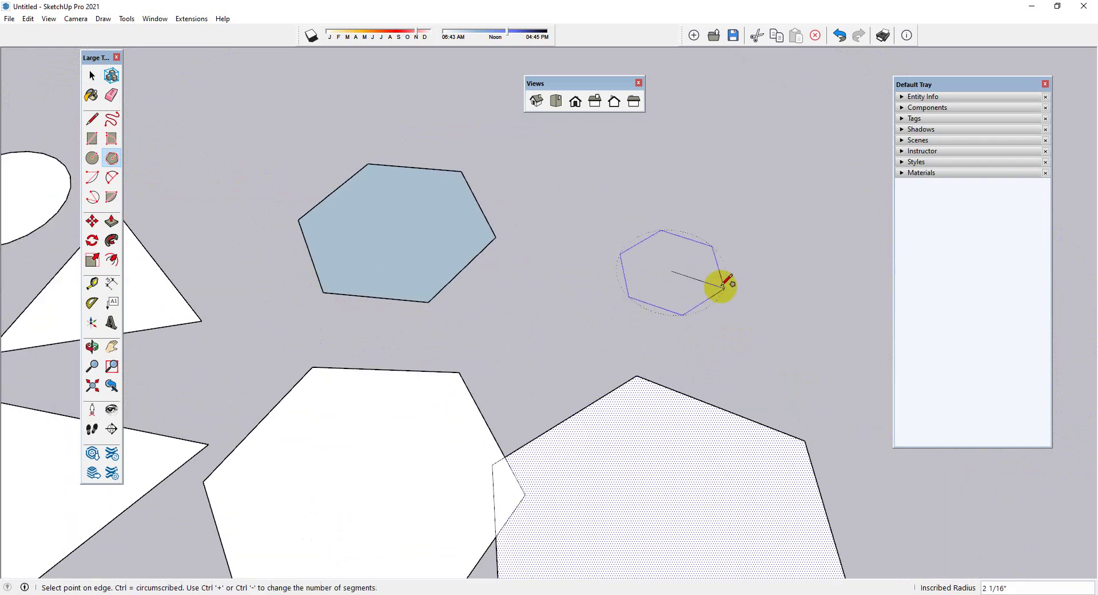
key("ctrl")
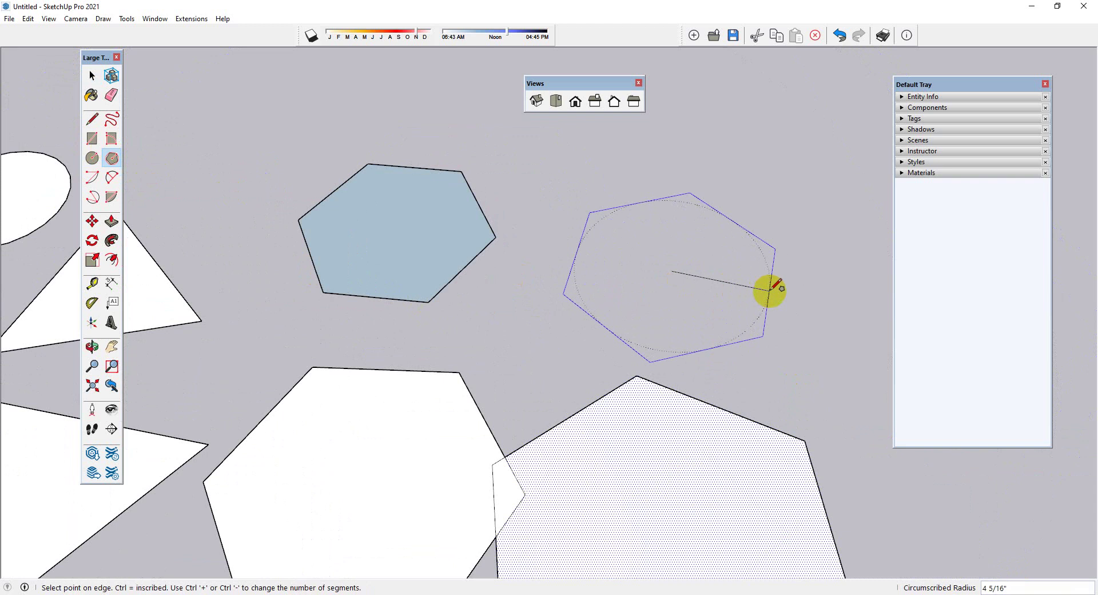
left_click(769, 290)
Step: Select both new hexagons and reverse their faces so the front sides show
key("space")
left_click(732, 278)
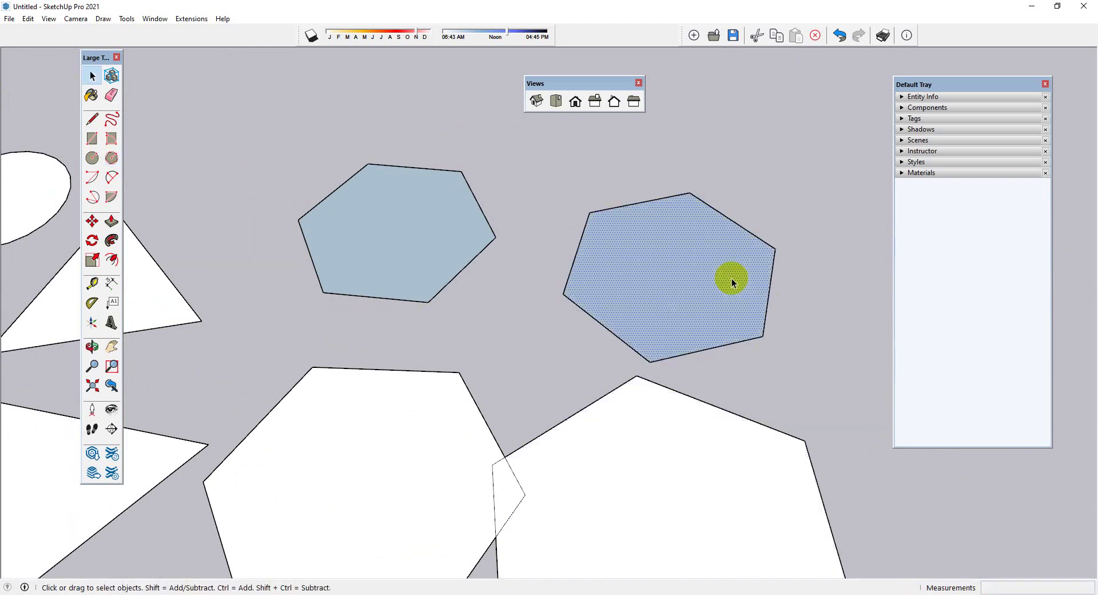
left_click(450, 233, "ctrl")
right_click(450, 235)
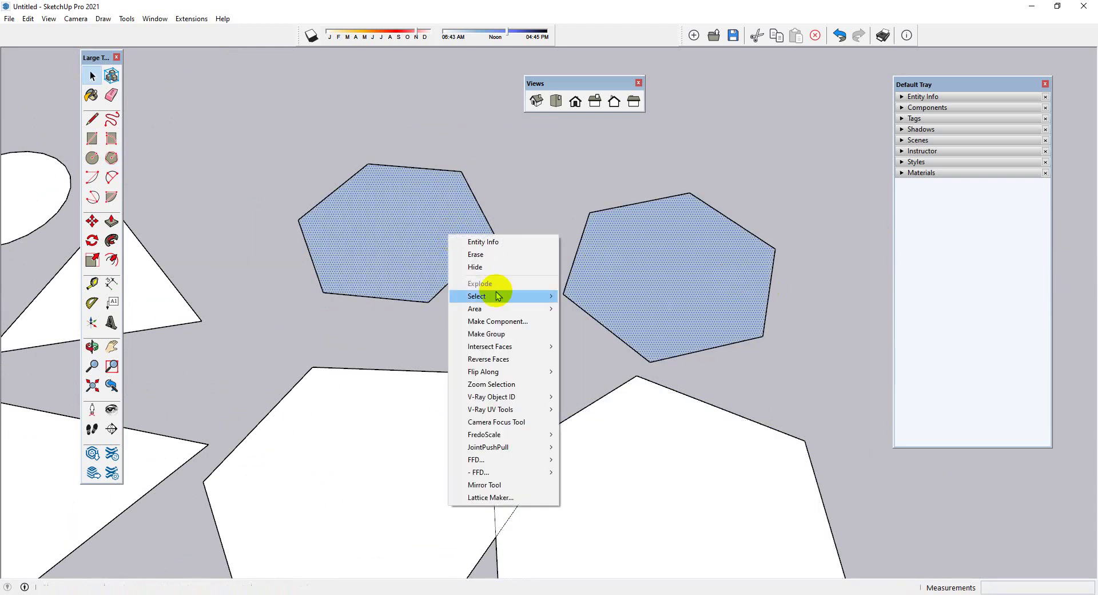
left_click(501, 359)
scroll(600, 204, "down", 1)
scroll(630, 203, "down", 1)
scroll(657, 200, "down", 1)
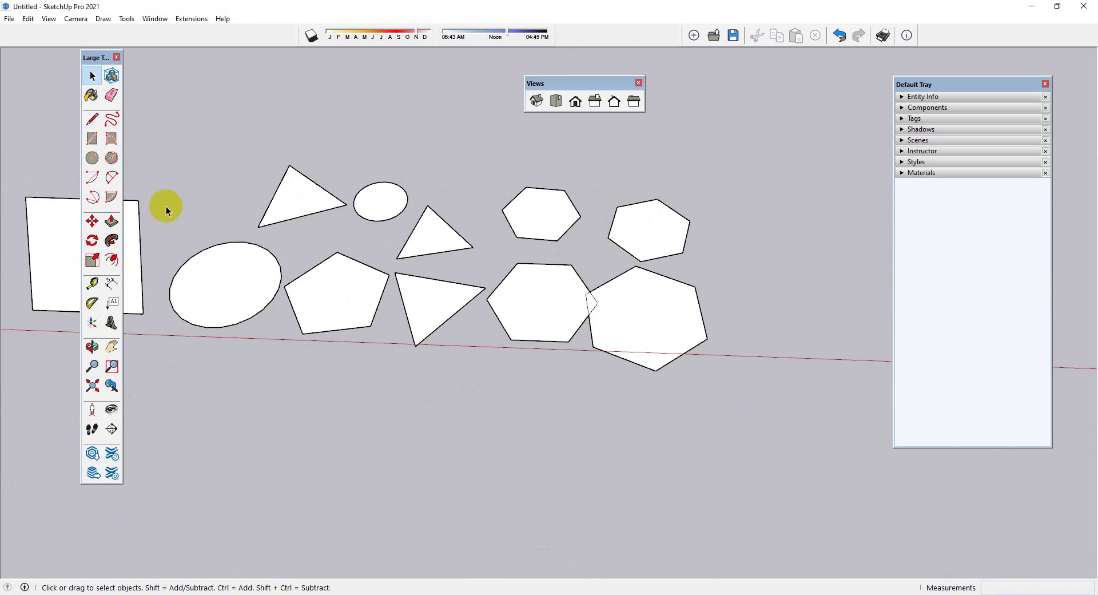
scroll(298, 197, "up", 1)
scroll(503, 199, "up", 1)
scroll(506, 196, "up", 1)
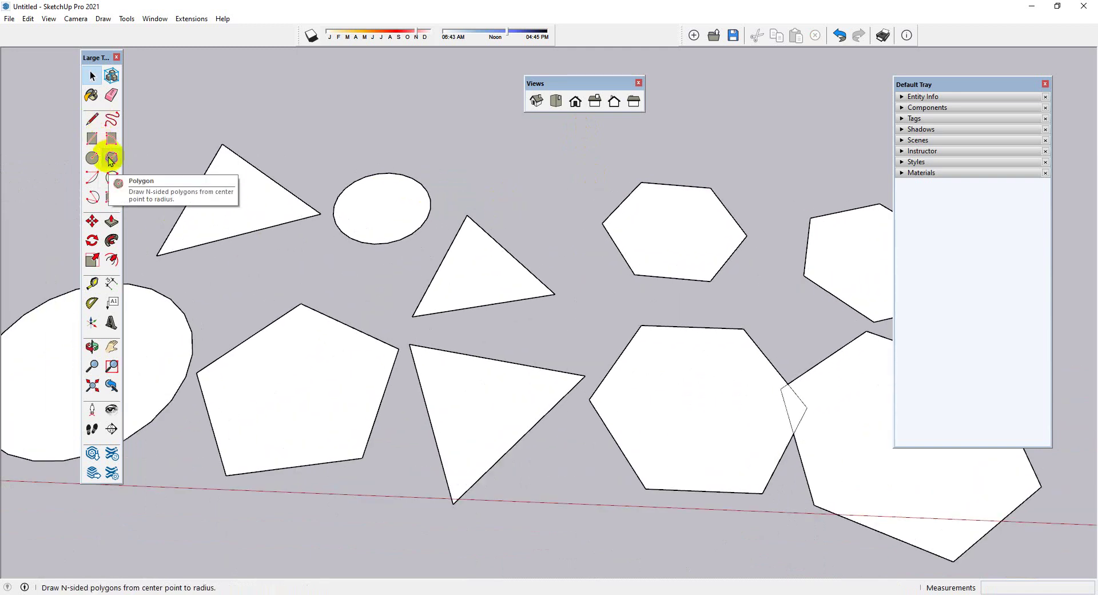
scroll(572, 423, "down", 1)
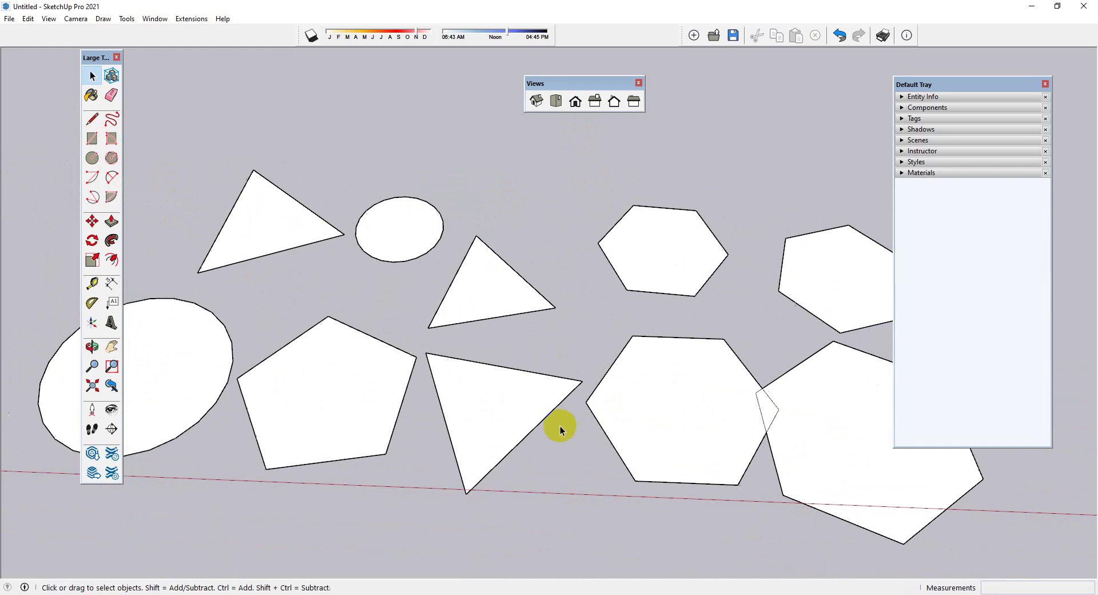